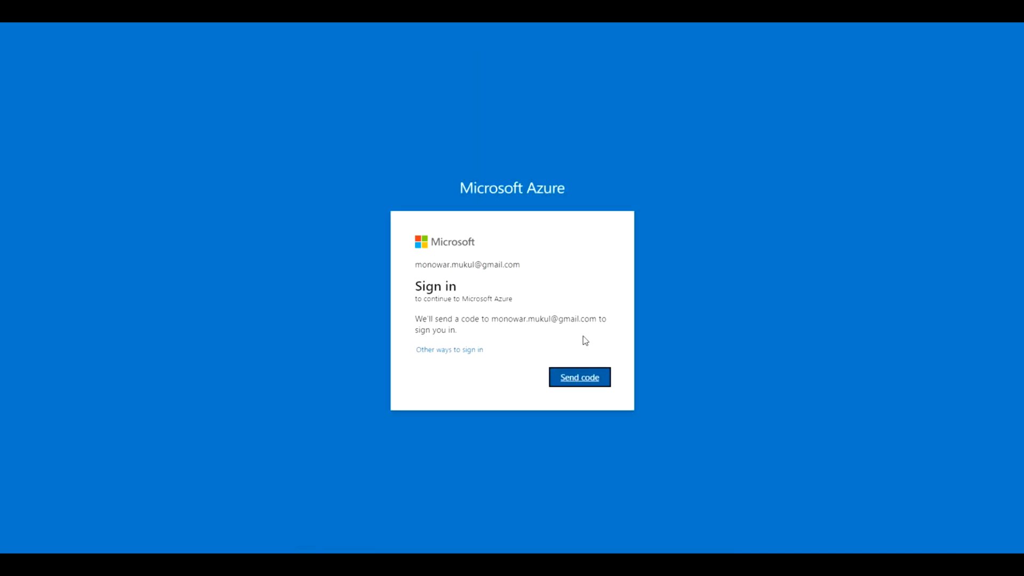
# Step: Request the e-mailed sign-in code for Microsoft Azure and choose to stay signed in
pyautogui.click(572, 379)
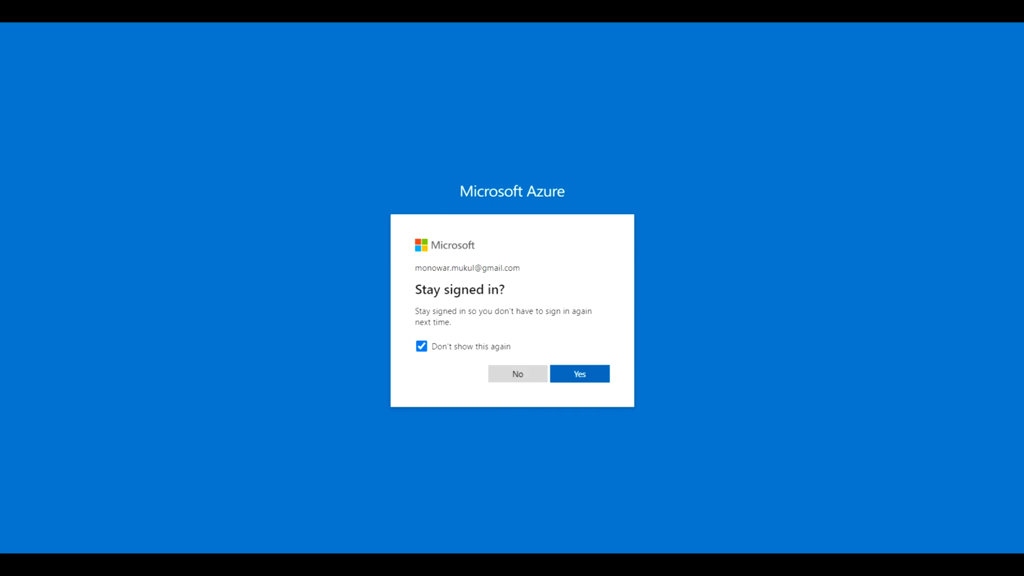
pyautogui.click(580, 377)
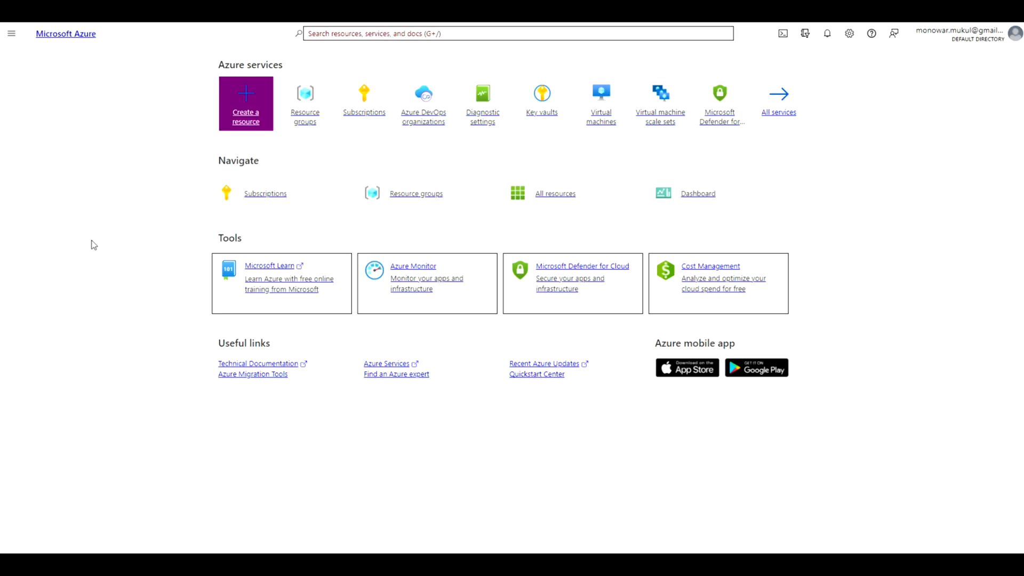
# Step: Find the Azure Databricks service from Microsoft in the resource marketplace and start creating a workspace with it
pyautogui.click(250, 113)
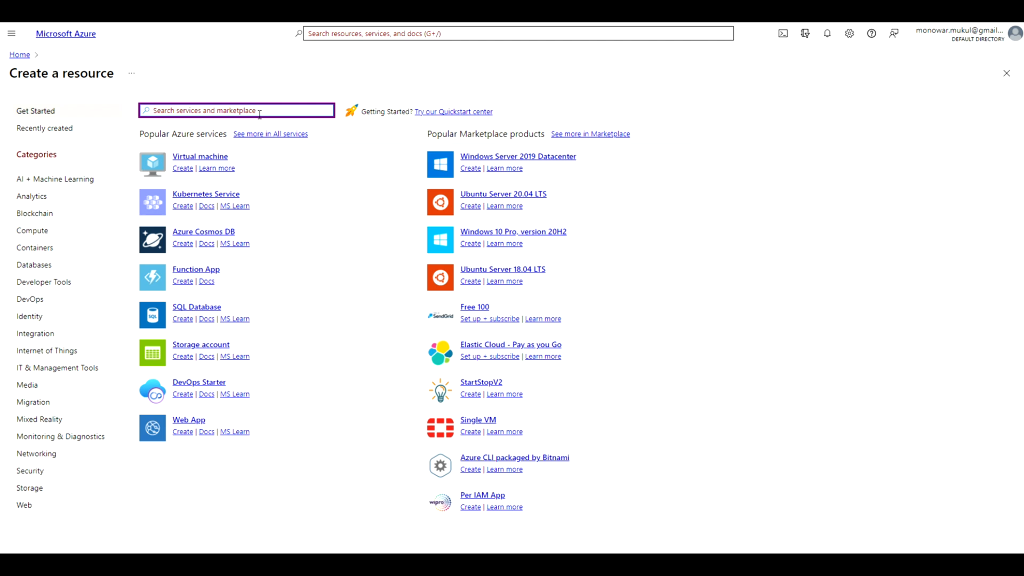
pyautogui.write('azure databric')
pyautogui.press('Return')
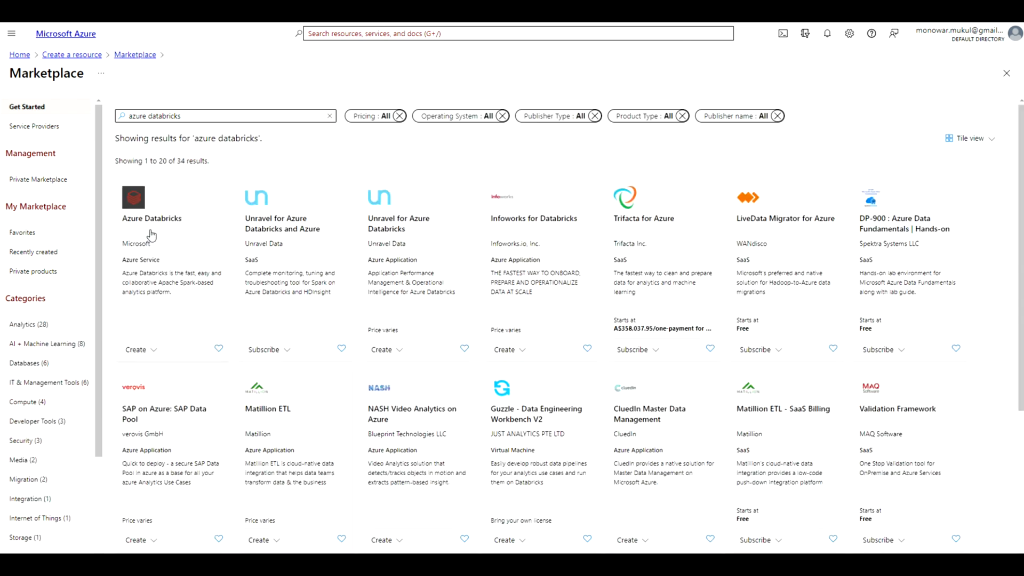
pyautogui.click(151, 235)
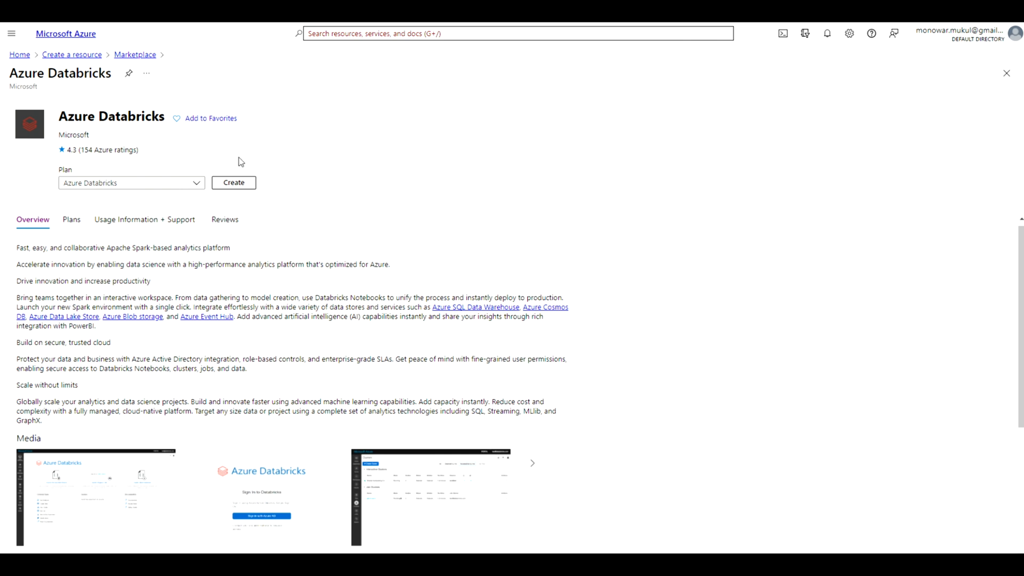
pyautogui.click(234, 183)
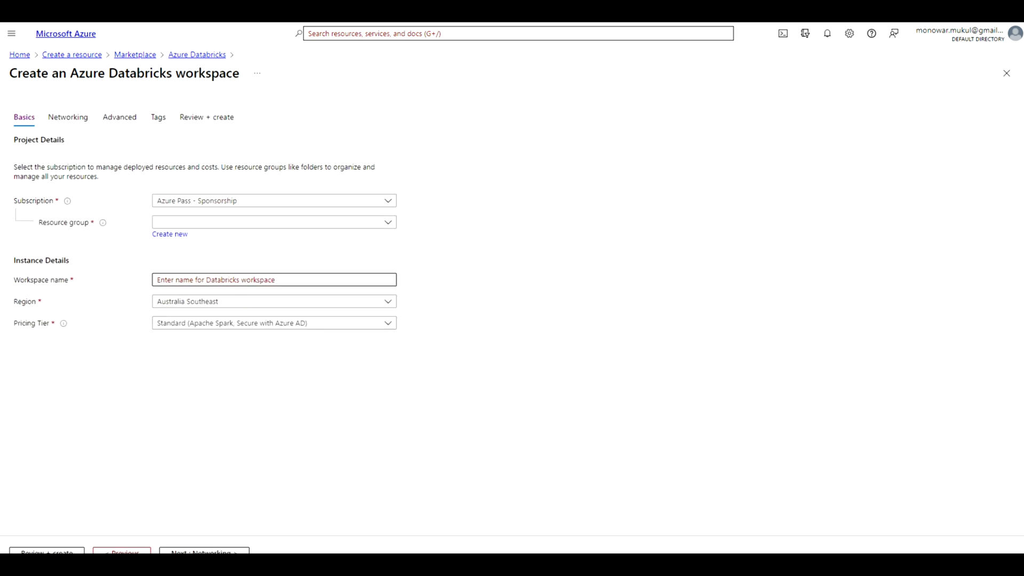
pyautogui.click(182, 223)
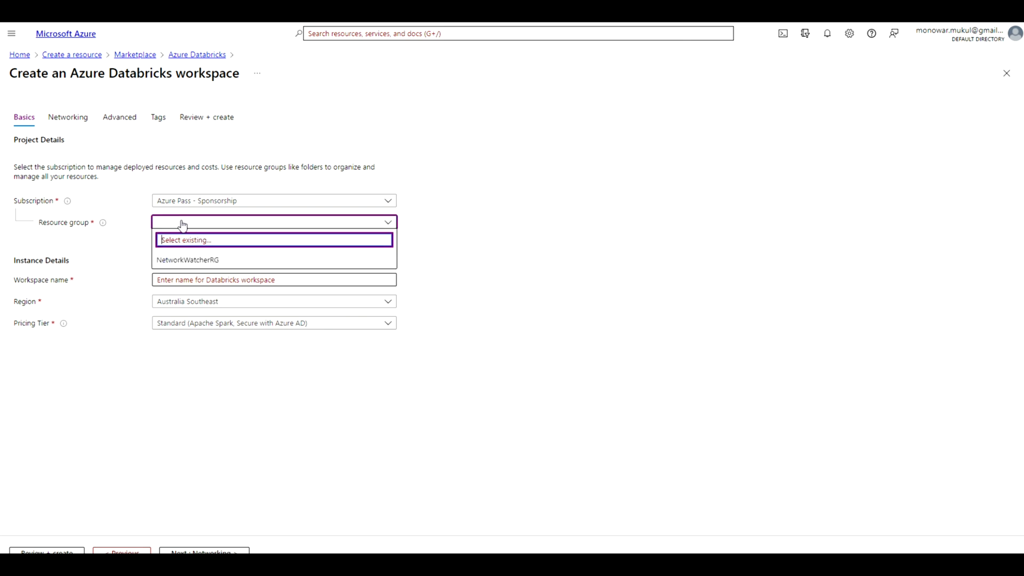
pyautogui.write('dbrg')
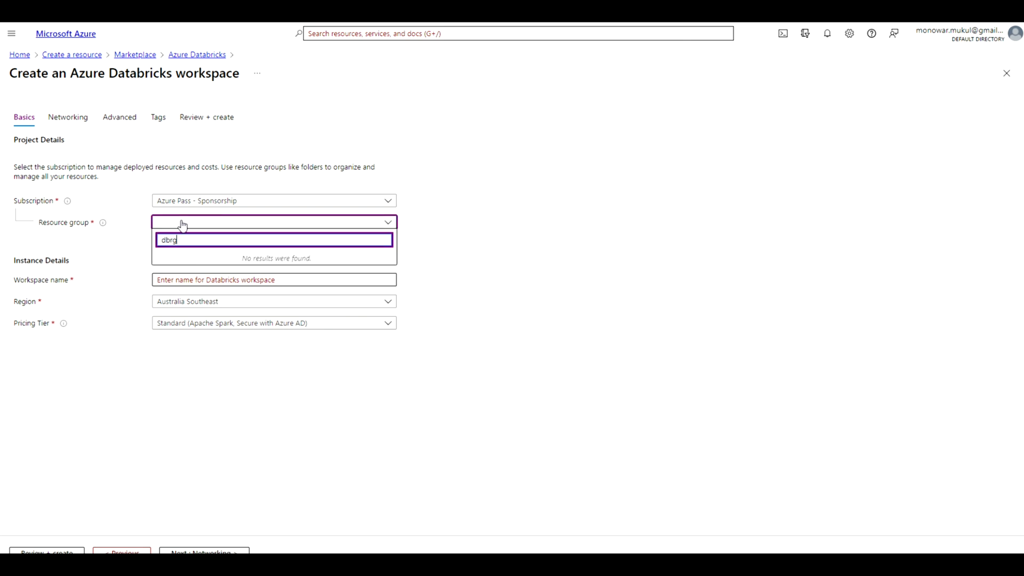
pyautogui.write('01')
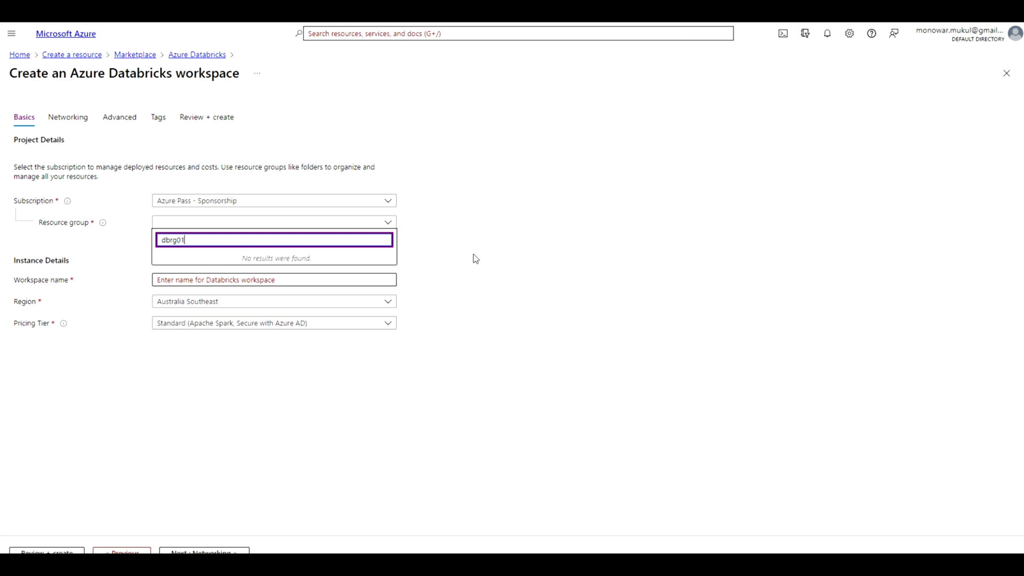
pyautogui.click(269, 277)
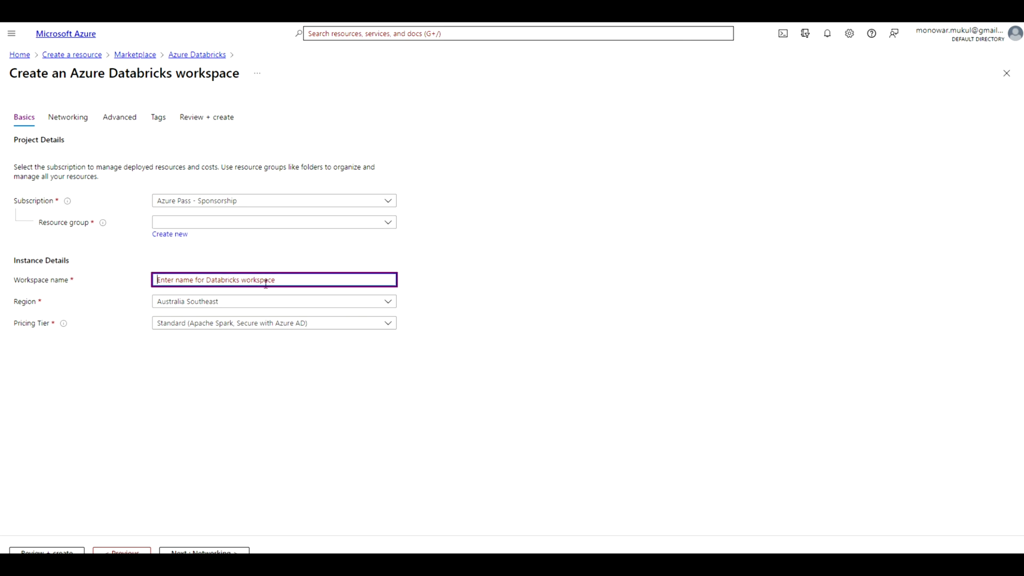
# Step: Create a new resource group named dbeg01 for the Databricks workspace
pyautogui.click(175, 235)
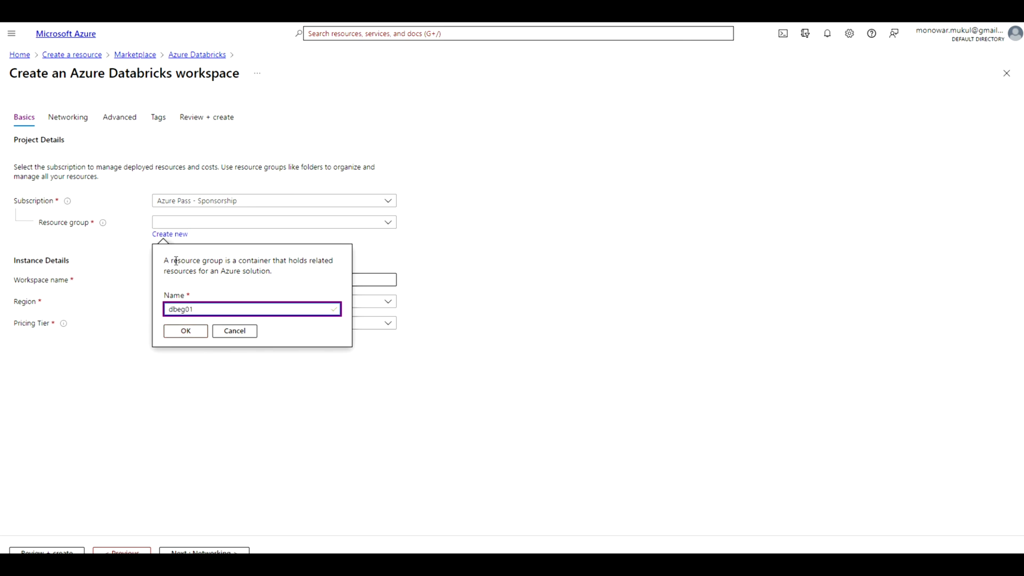
pyautogui.click(182, 331)
# Step: Name the Databricks workspace dbws01 and set its region to East US
pyautogui.click(192, 275)
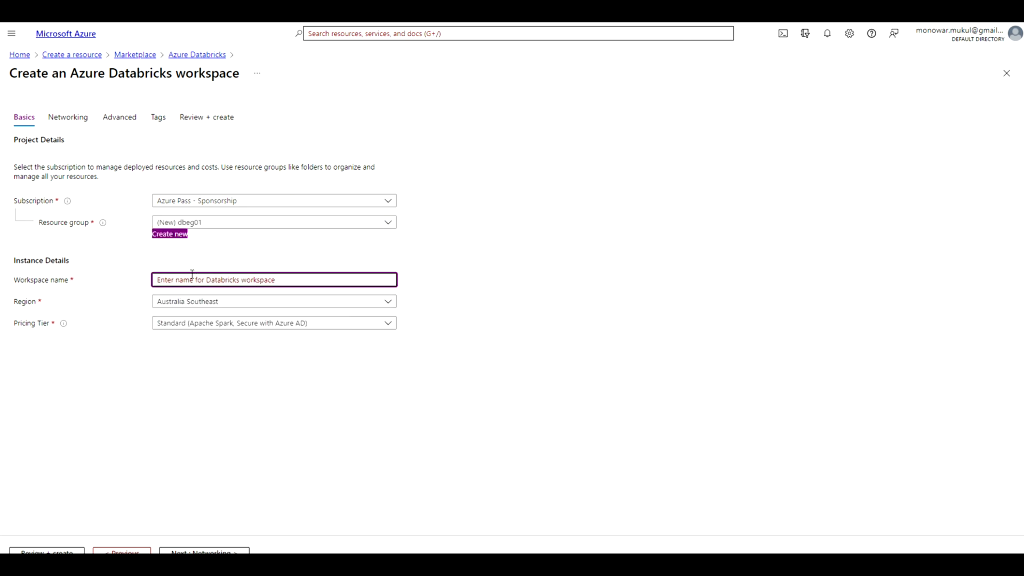
pyautogui.click(192, 277)
pyautogui.write('dbws')
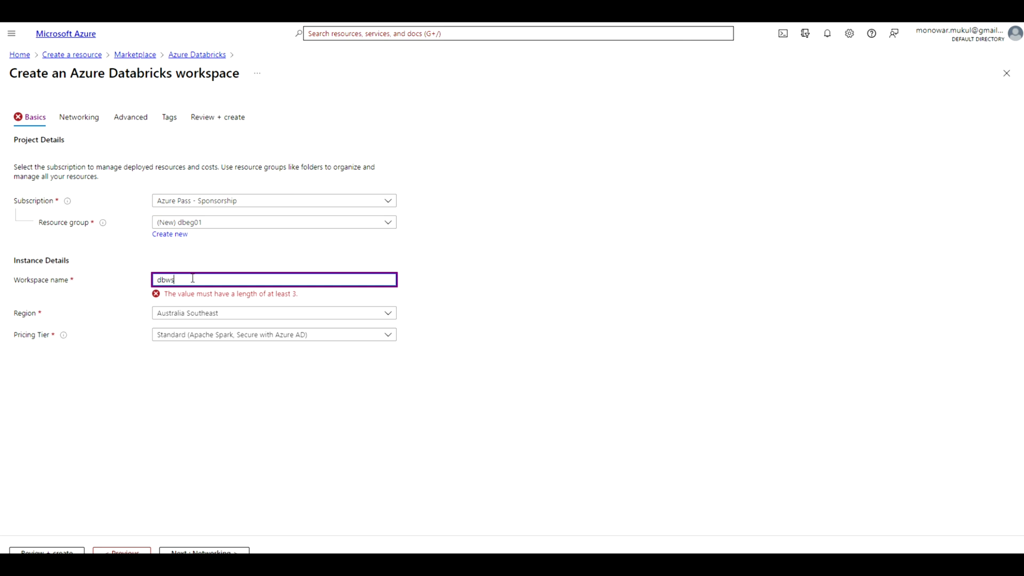
pyautogui.write('01')
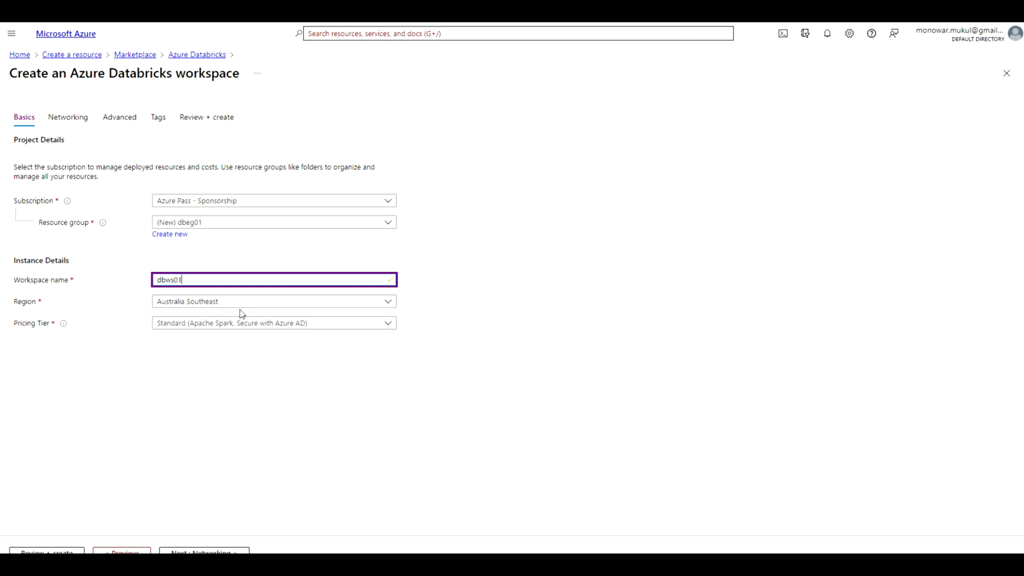
pyautogui.click(388, 304)
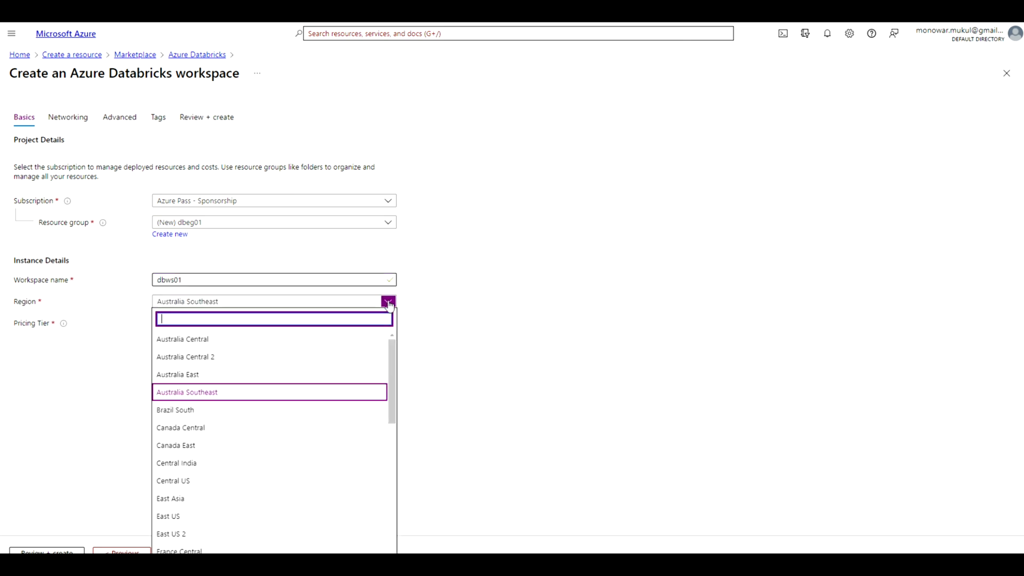
pyautogui.click(182, 518)
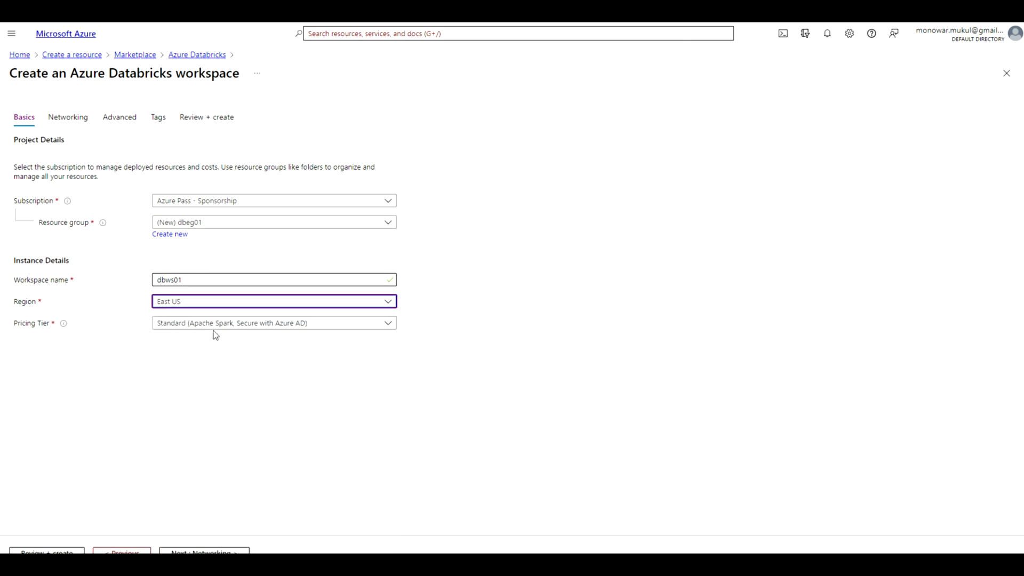
# Step: Go through the networking, advanced and tags settings to the final review and create the Databricks workspace
pyautogui.click(78, 126)
pyautogui.click(108, 125)
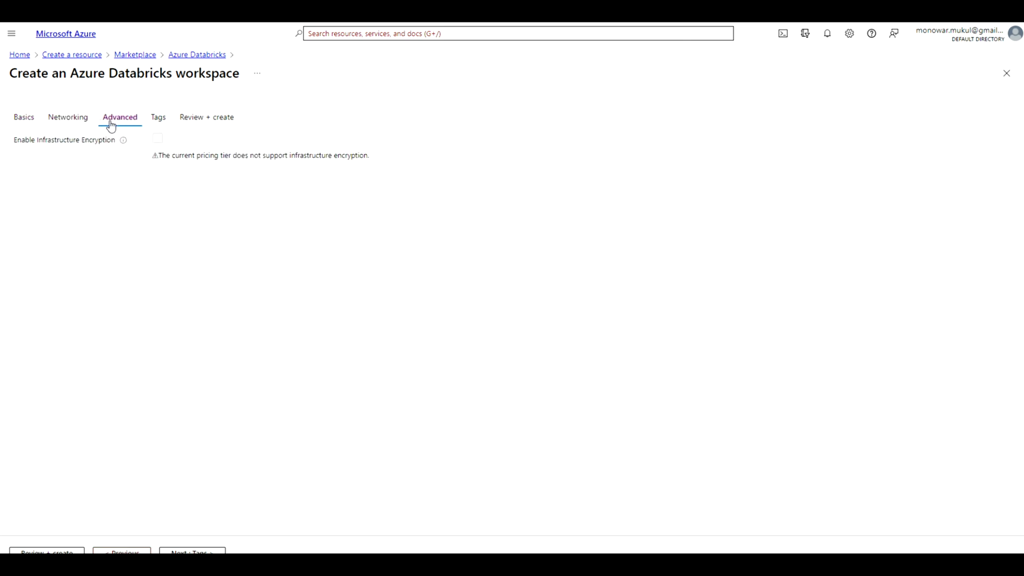
pyautogui.click(160, 118)
pyautogui.click(208, 118)
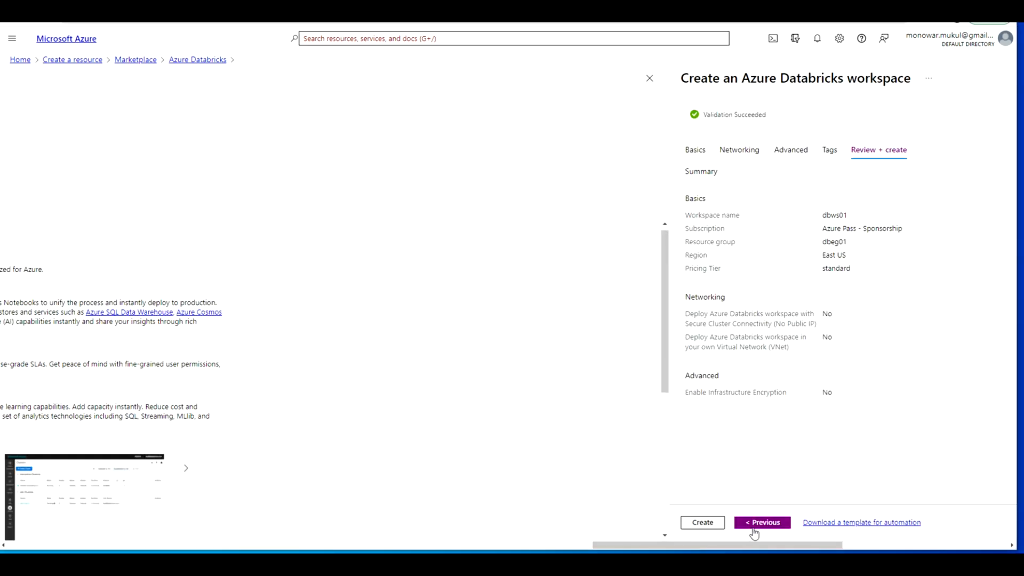
pyautogui.click(703, 522)
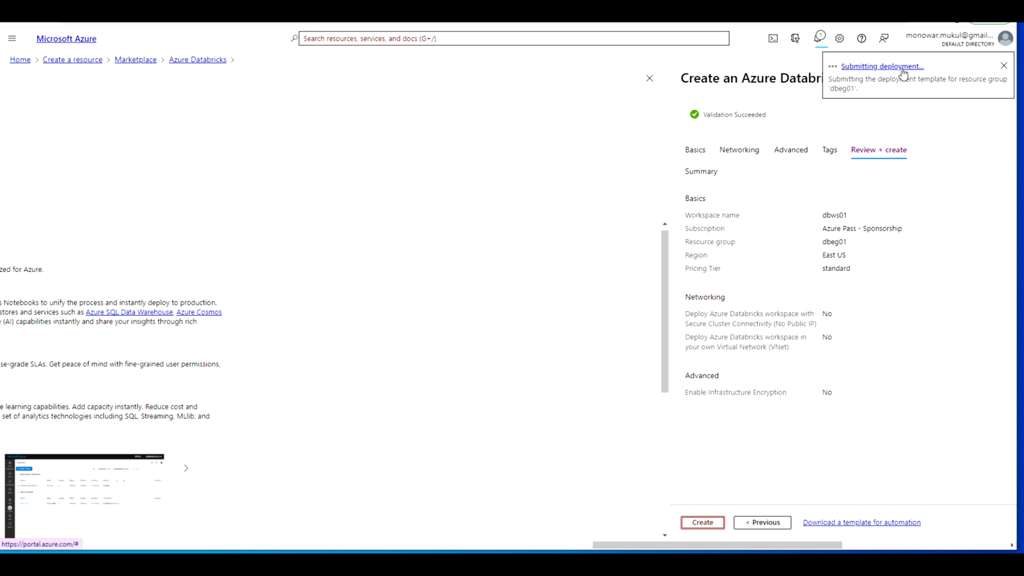
# Step: Check the deployment's progress in the notifications and examine its inputs, outputs and template
pyautogui.click(820, 43)
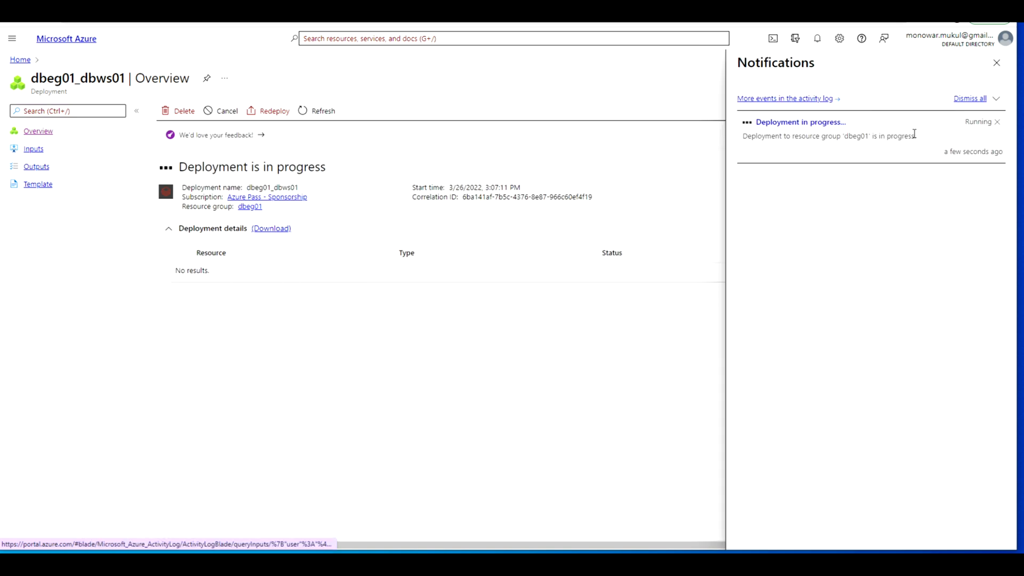
pyautogui.click(816, 130)
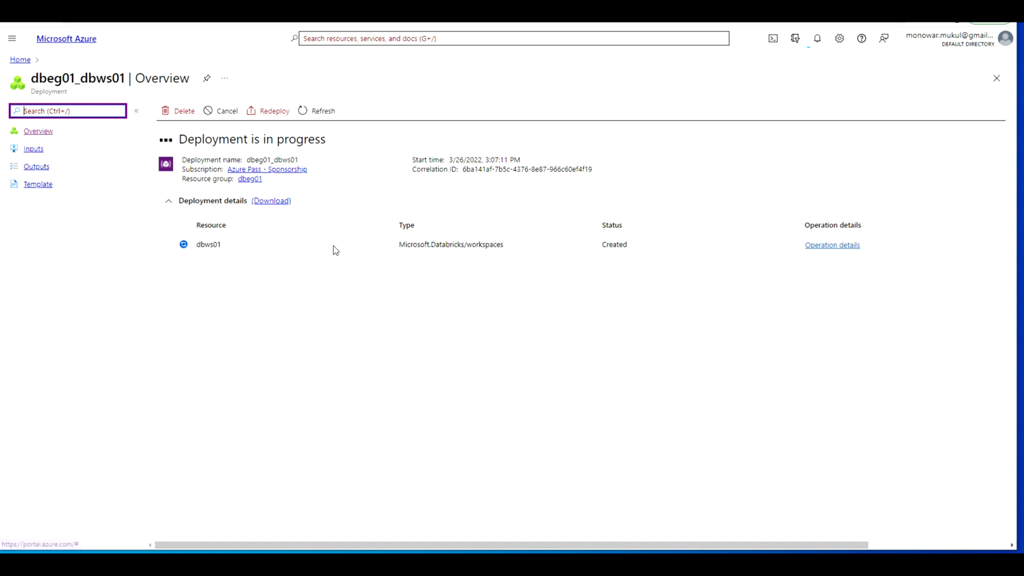
pyautogui.click(39, 152)
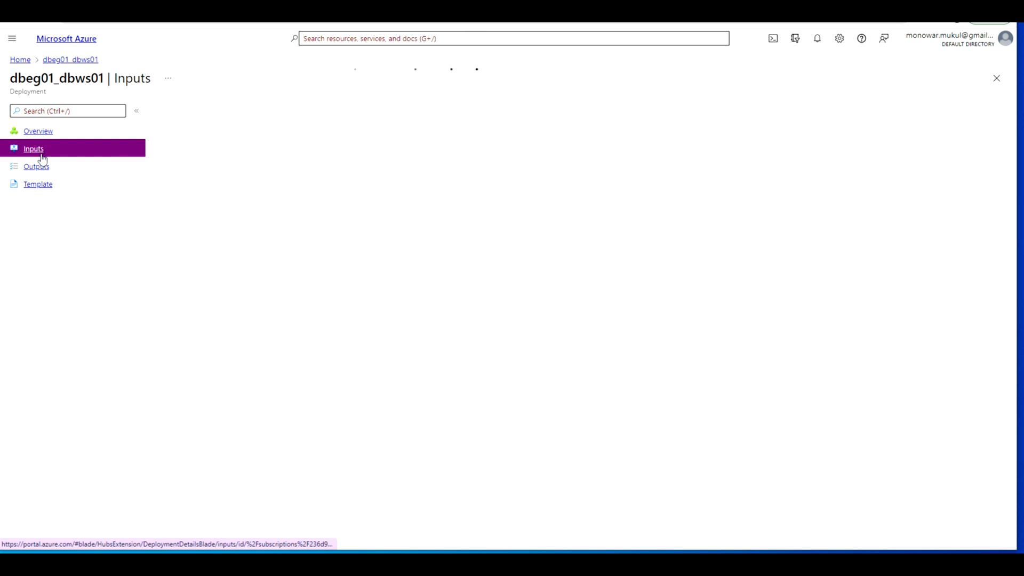
pyautogui.click(44, 169)
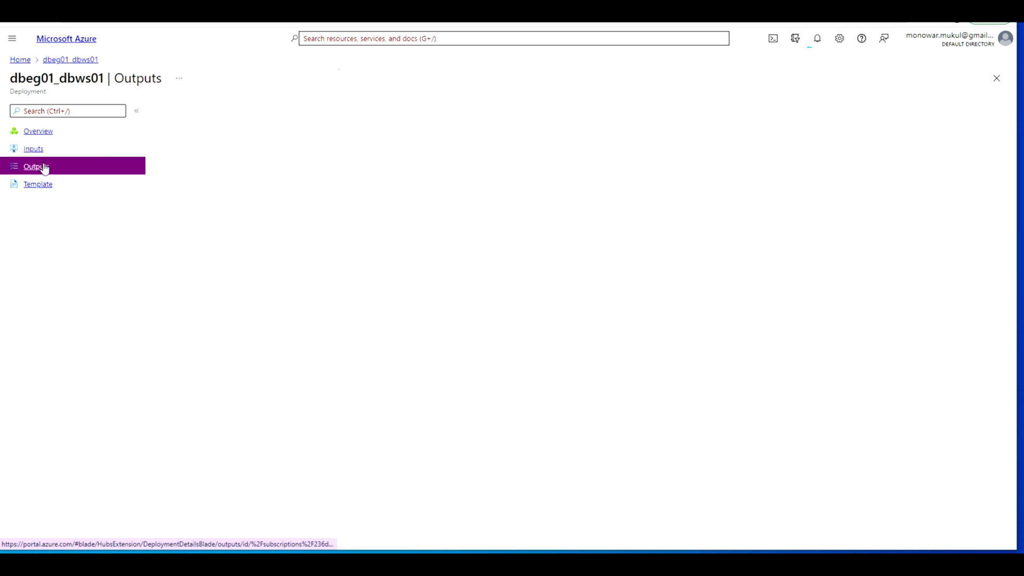
pyautogui.click(38, 186)
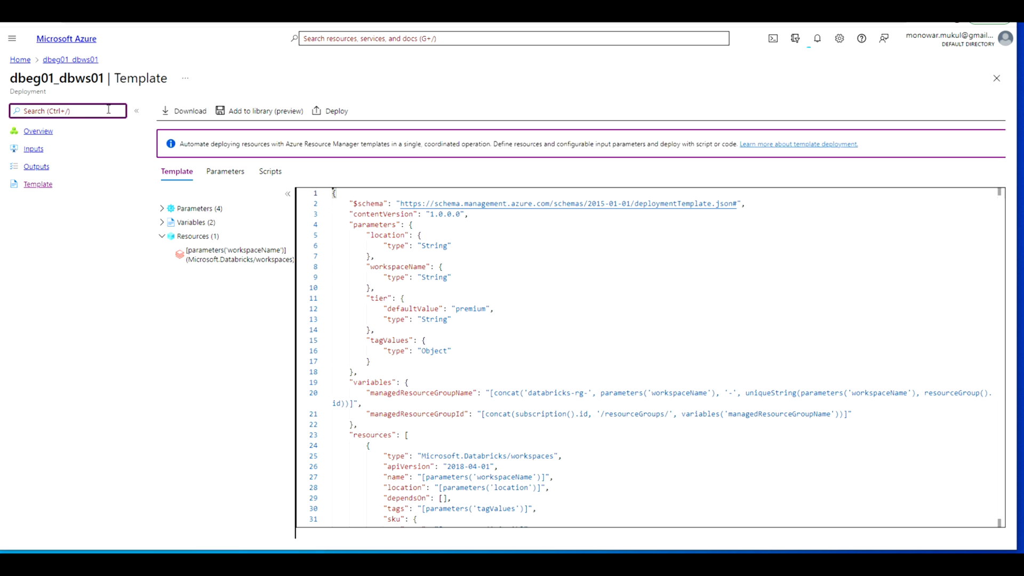
# Step: Return to the deployment overview from its notification, then open the dbws01 resource and launch its Databricks workspace
pyautogui.click(790, 46)
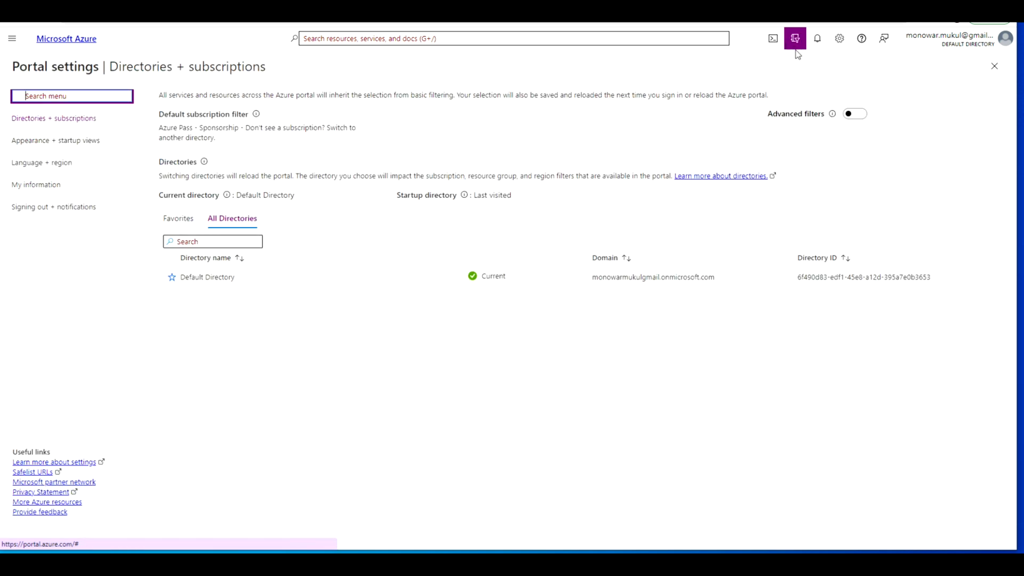
pyautogui.click(816, 43)
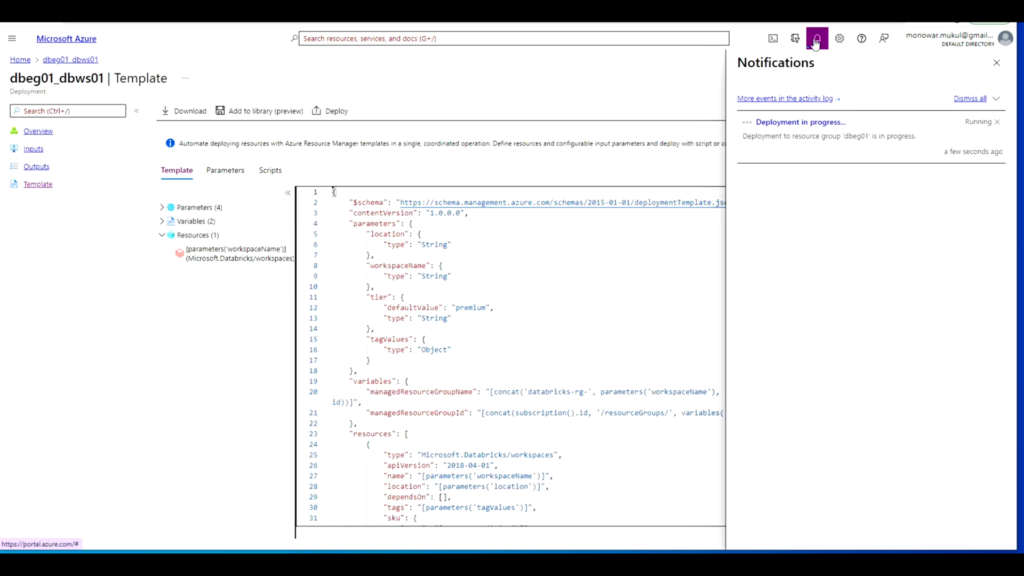
pyautogui.click(802, 122)
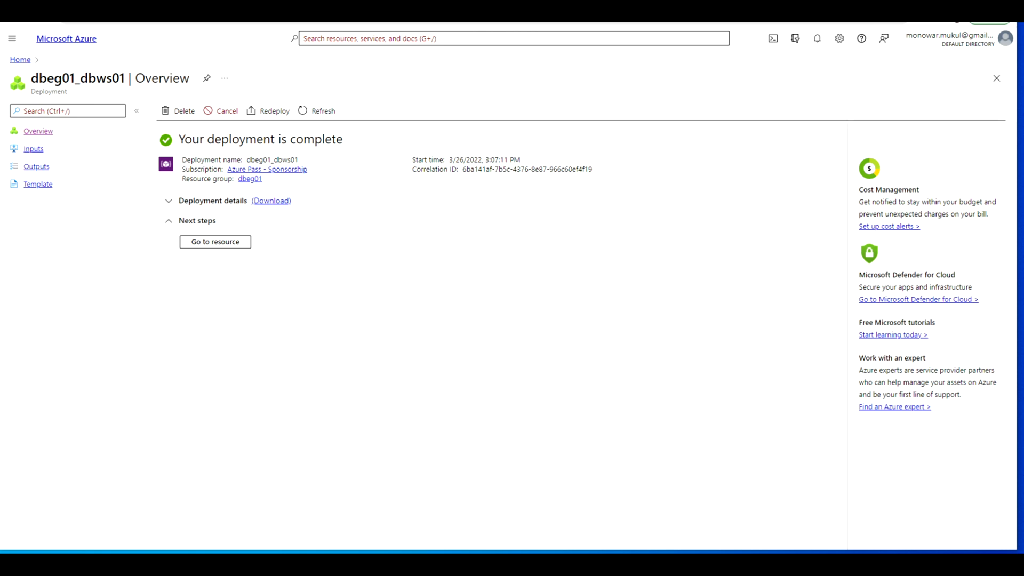
pyautogui.click(202, 242)
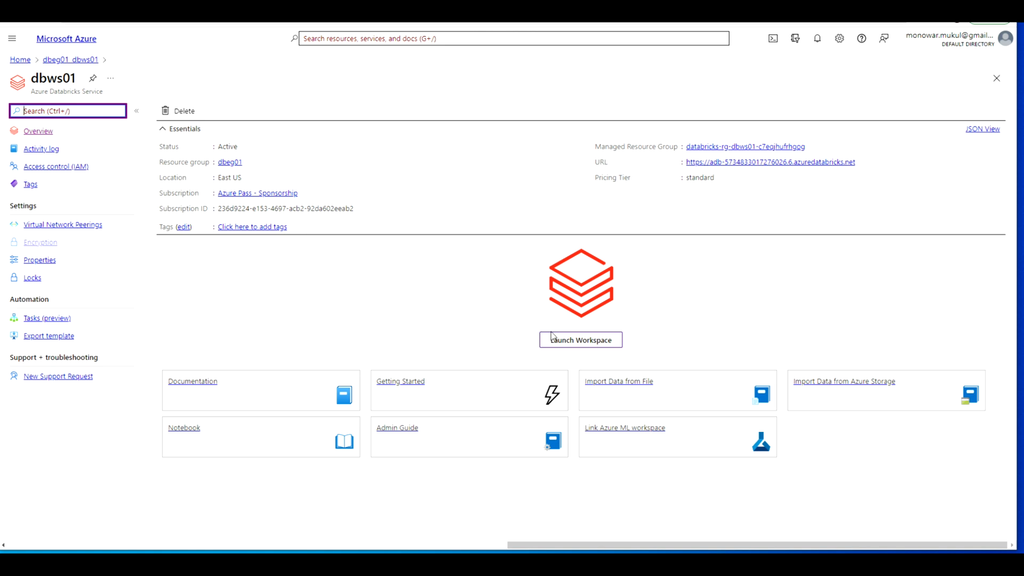
pyautogui.click(579, 345)
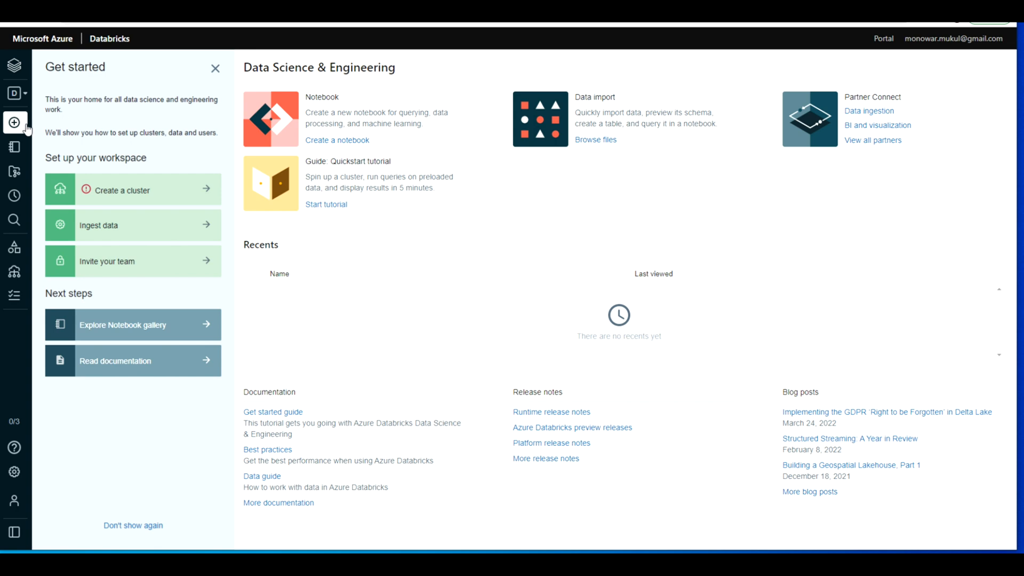
# Step: View the environments available in the Databricks workspace besides Data Science & Engineering
pyautogui.moveTo(20, 111)
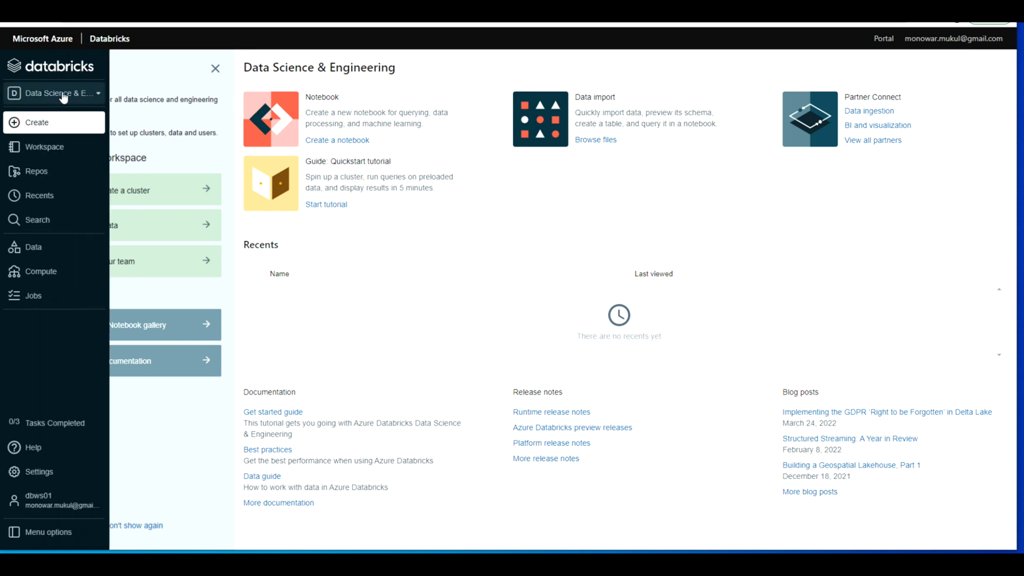
pyautogui.click(99, 95)
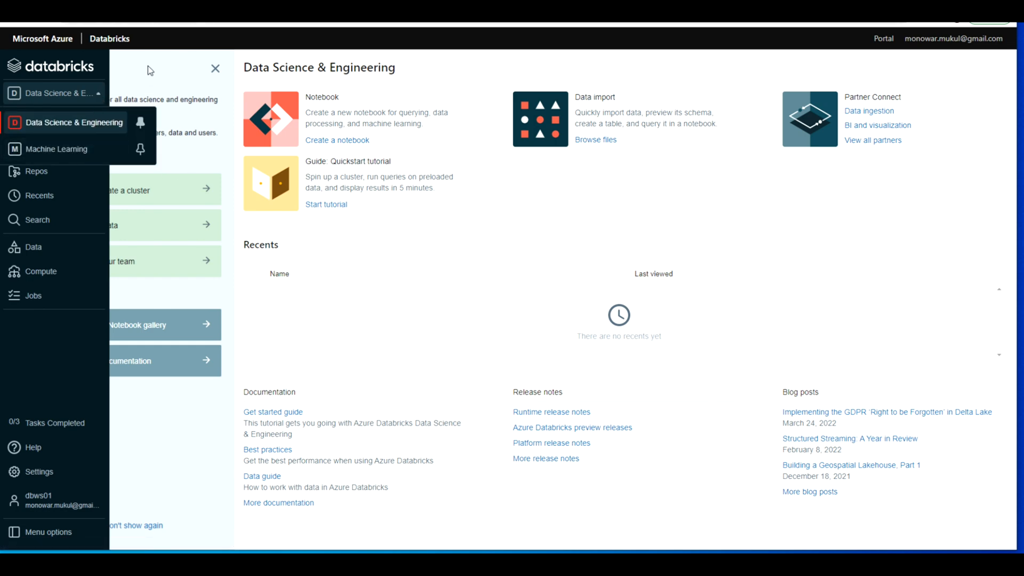
# Step: Open the workspace's data section and start creating a new table
pyautogui.moveTo(14, 147)
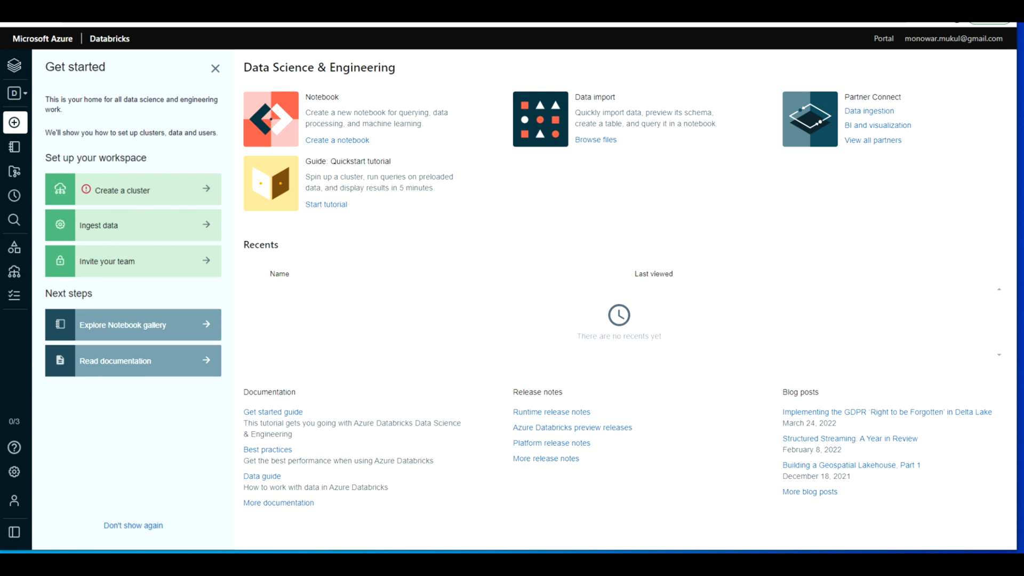
pyautogui.moveTo(24, 178)
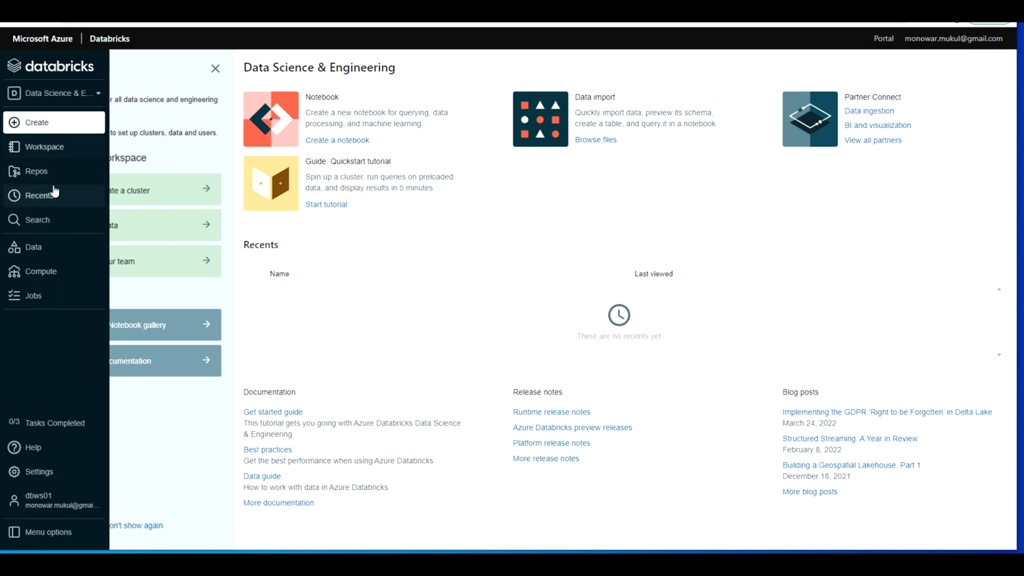
pyautogui.click(54, 247)
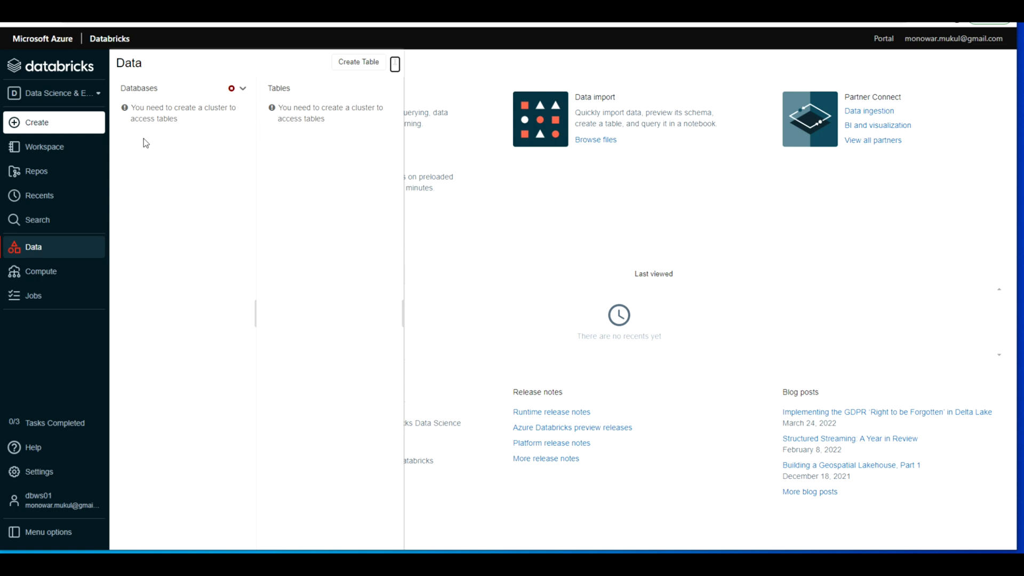
pyautogui.click(356, 63)
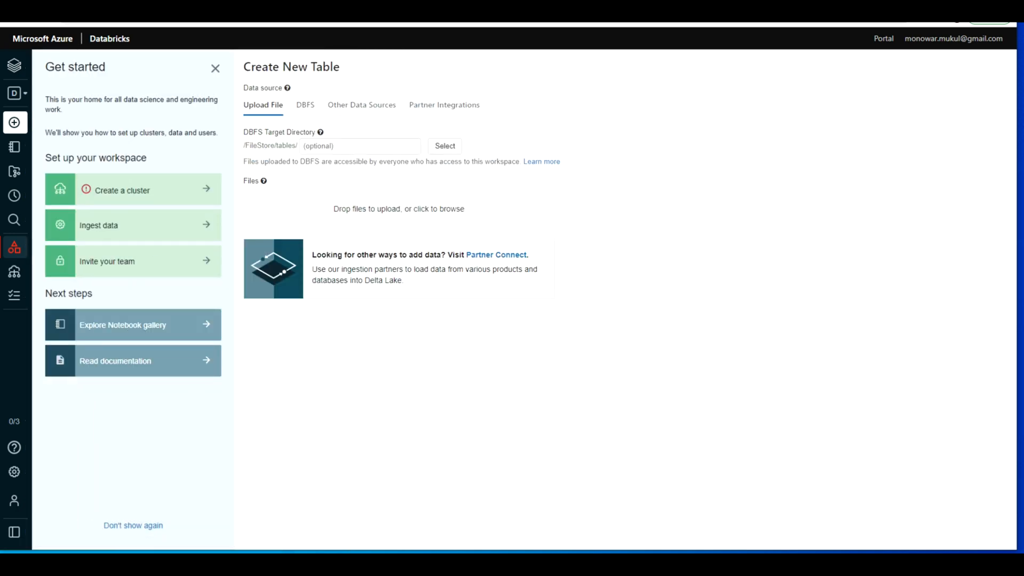
# Step: Examine the DBFS, Other Data Sources and Partner Integrations options for the new table's data source
pyautogui.click(310, 111)
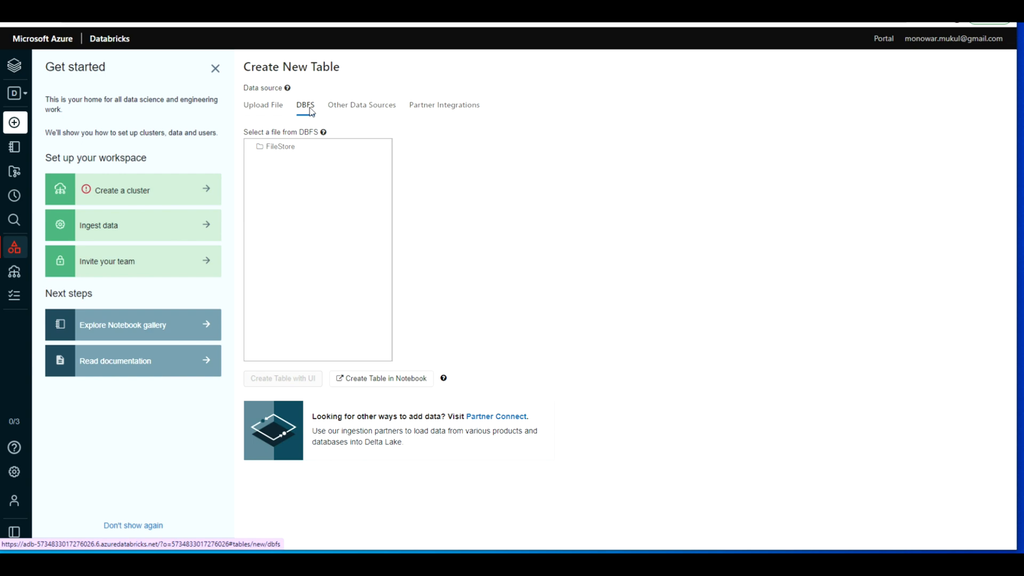
pyautogui.click(363, 106)
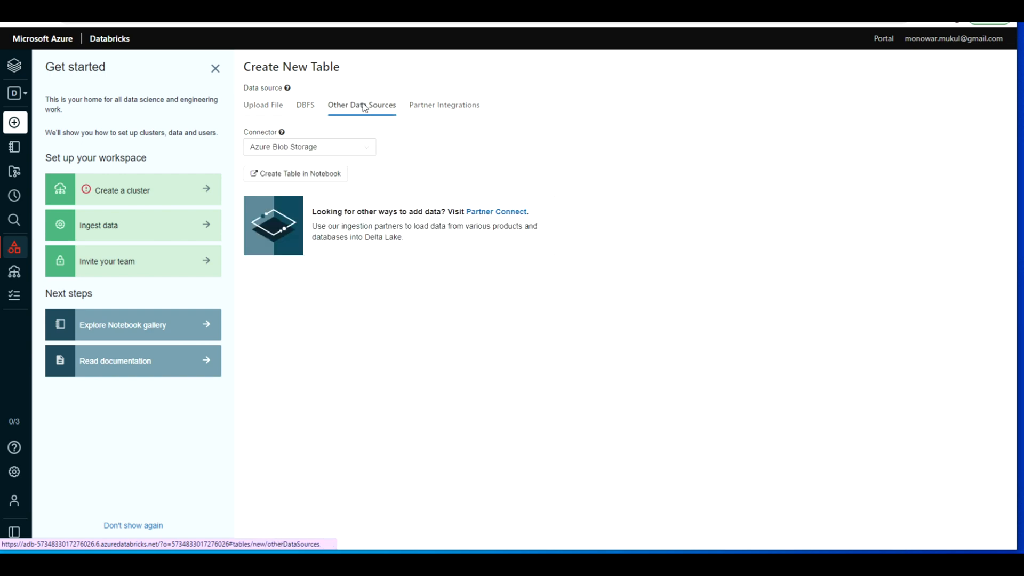
pyautogui.click(456, 110)
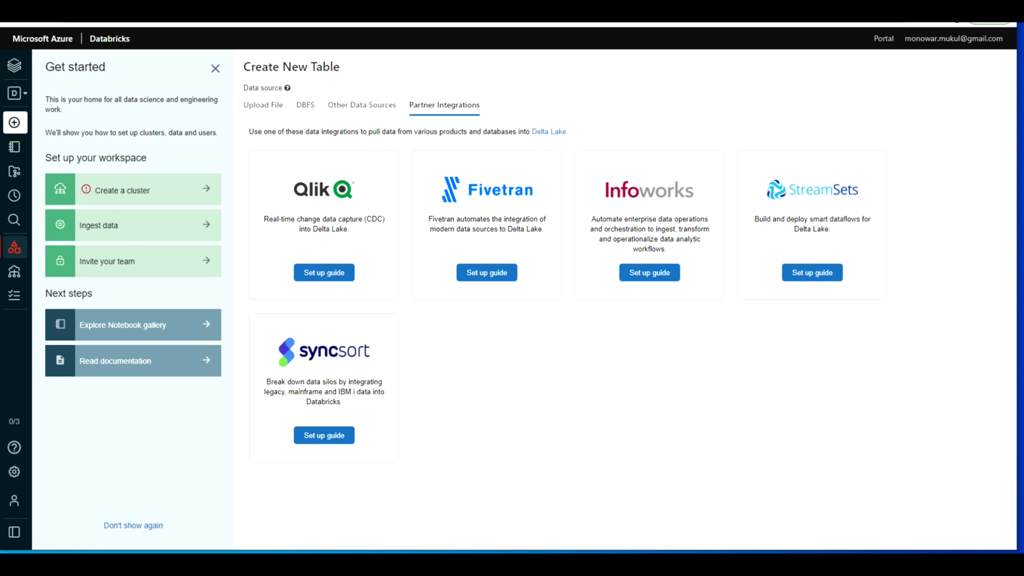
# Step: Start creating a table again from the workspace's data section and go to the optional DBFS target directory
pyautogui.moveTo(14, 124)
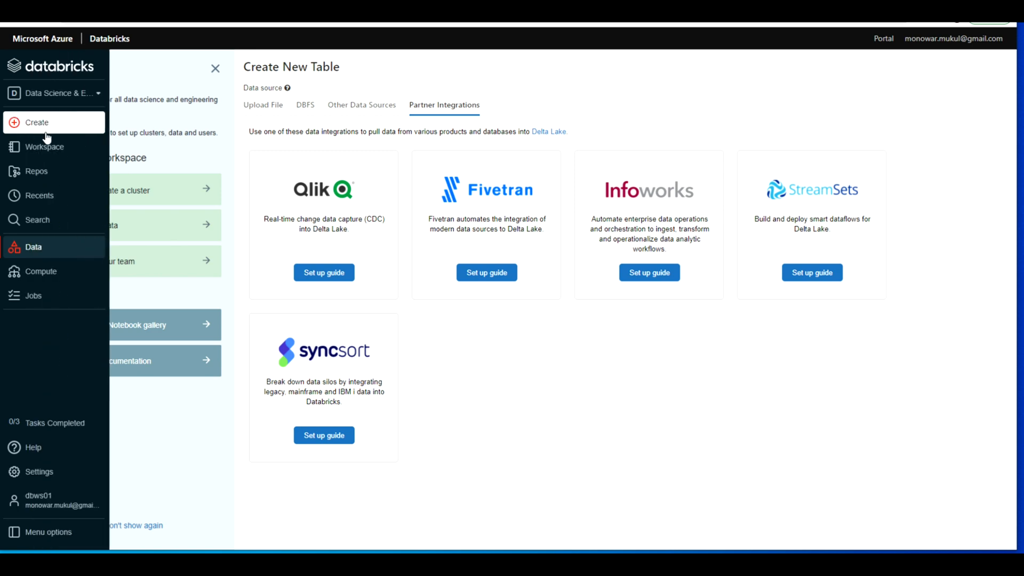
pyautogui.click(47, 248)
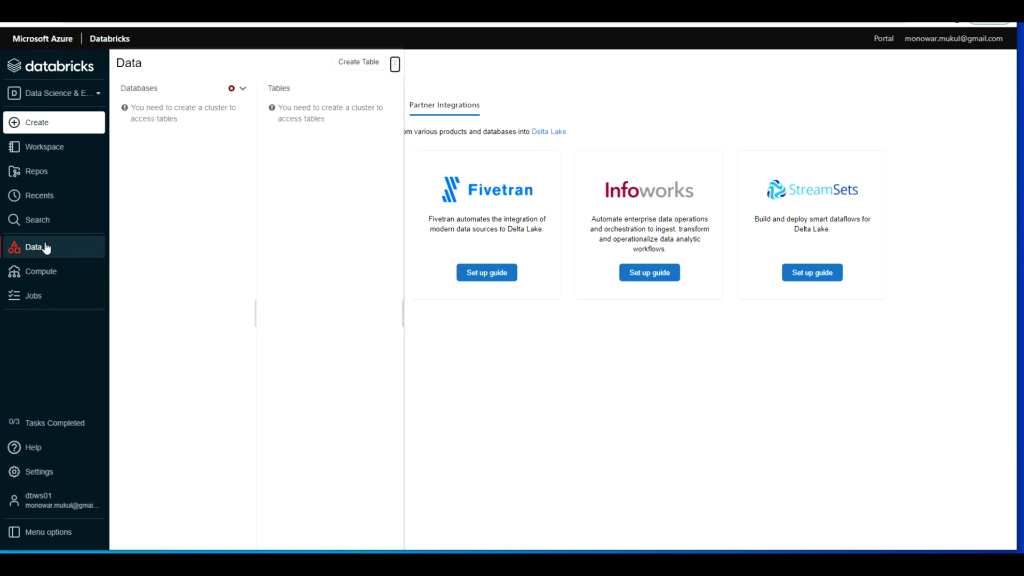
pyautogui.click(352, 63)
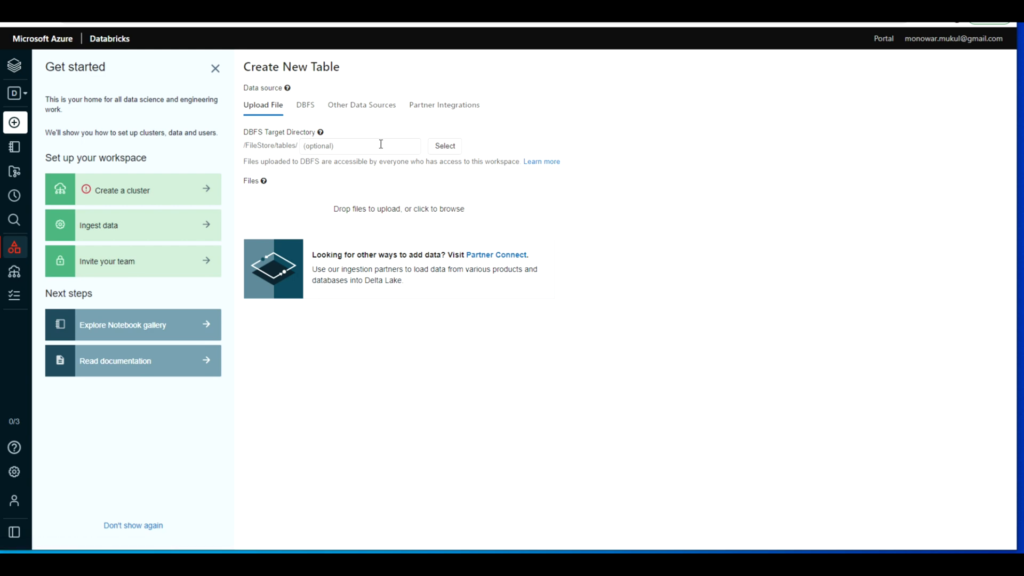
pyautogui.click(347, 146)
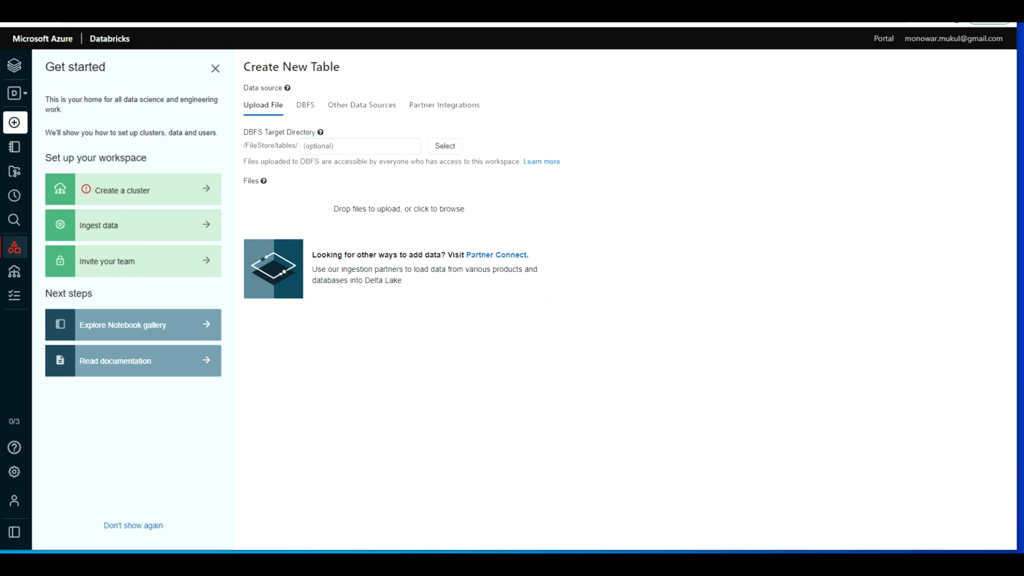
# Step: Open the workspace's compute section and look through its job clusters, pools and all-purpose clusters
pyautogui.moveTo(22, 223)
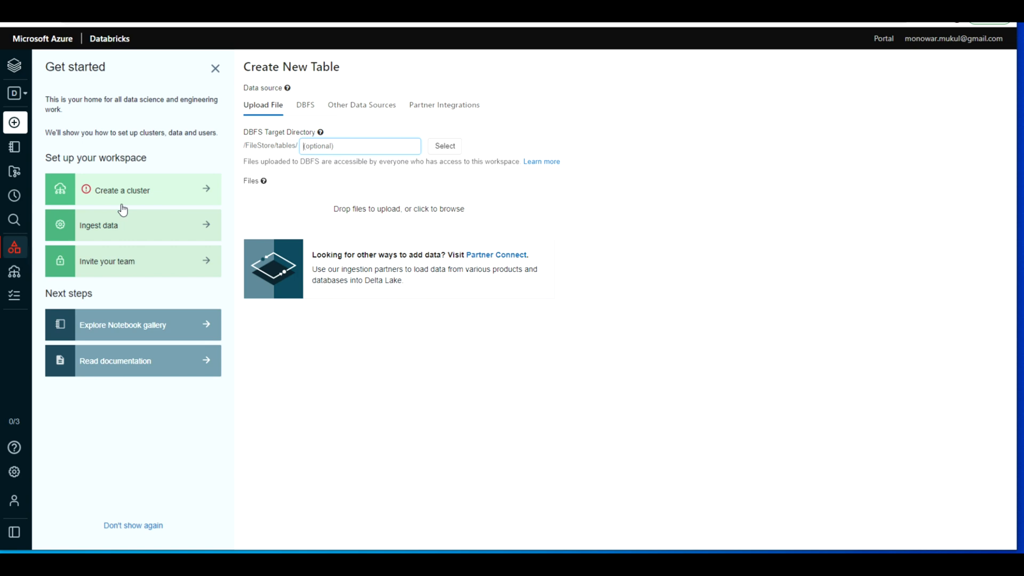
pyautogui.moveTo(15, 280)
pyautogui.click(50, 275)
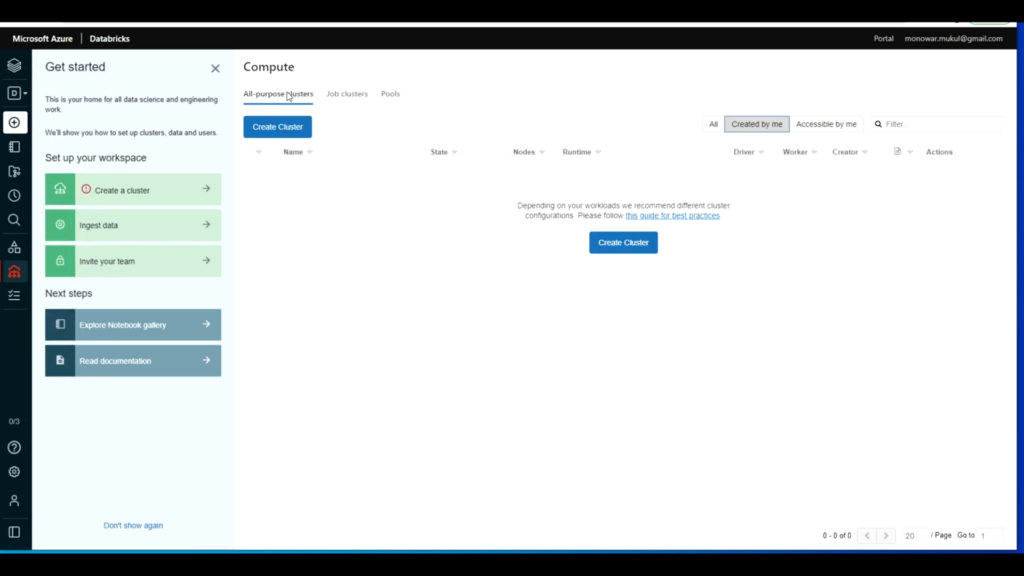
pyautogui.click(352, 98)
pyautogui.click(389, 96)
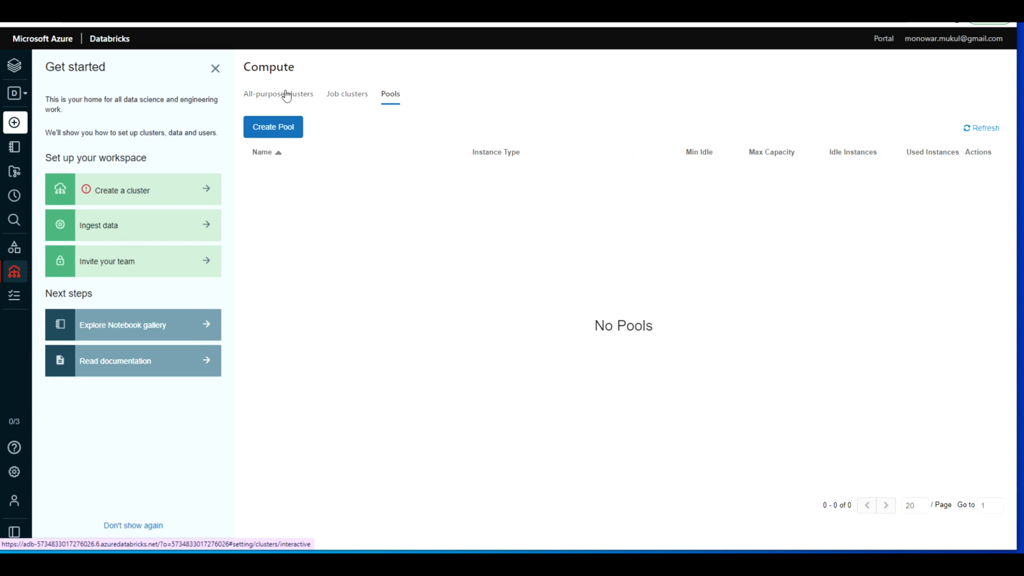
pyautogui.click(342, 95)
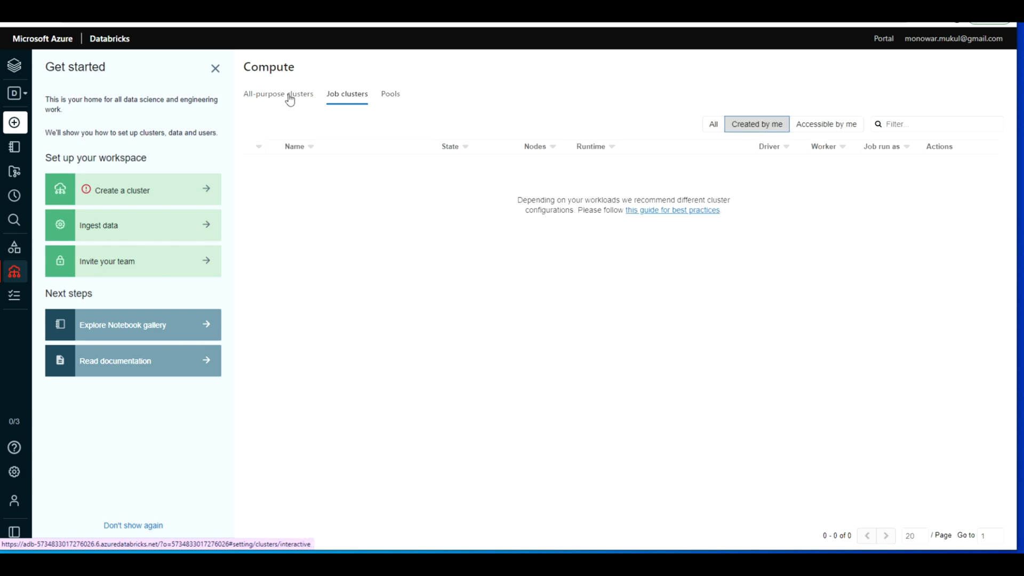
pyautogui.click(289, 96)
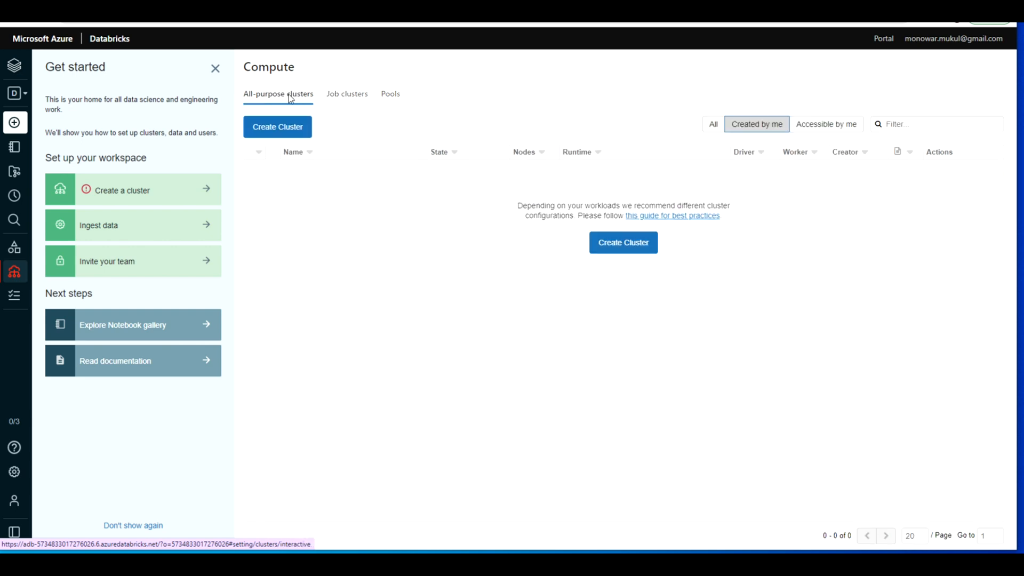
# Step: Start a new all-purpose cluster named dbc01 and set its cluster mode to Single Node
pyautogui.click(281, 131)
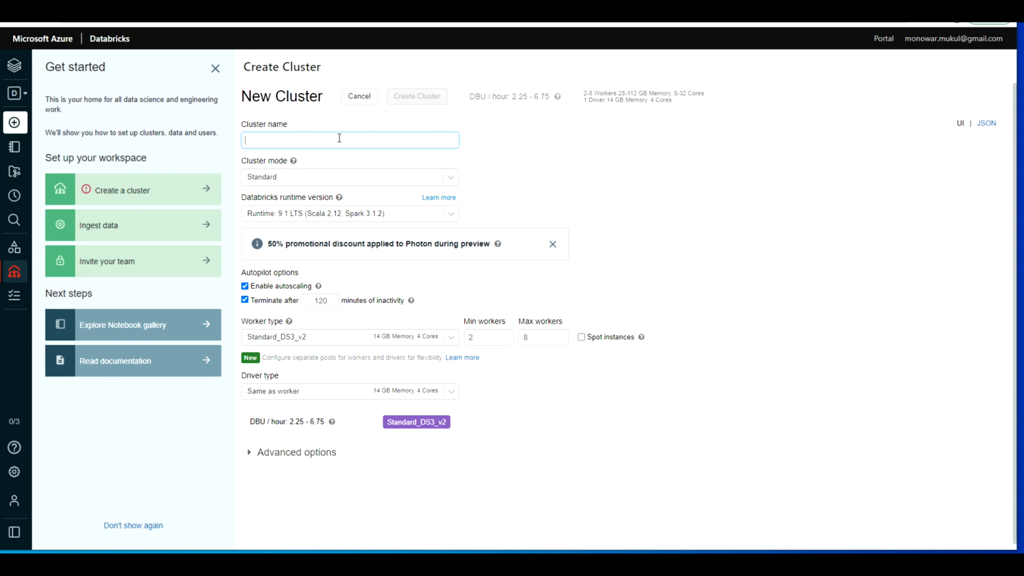
pyautogui.write('dbc01')
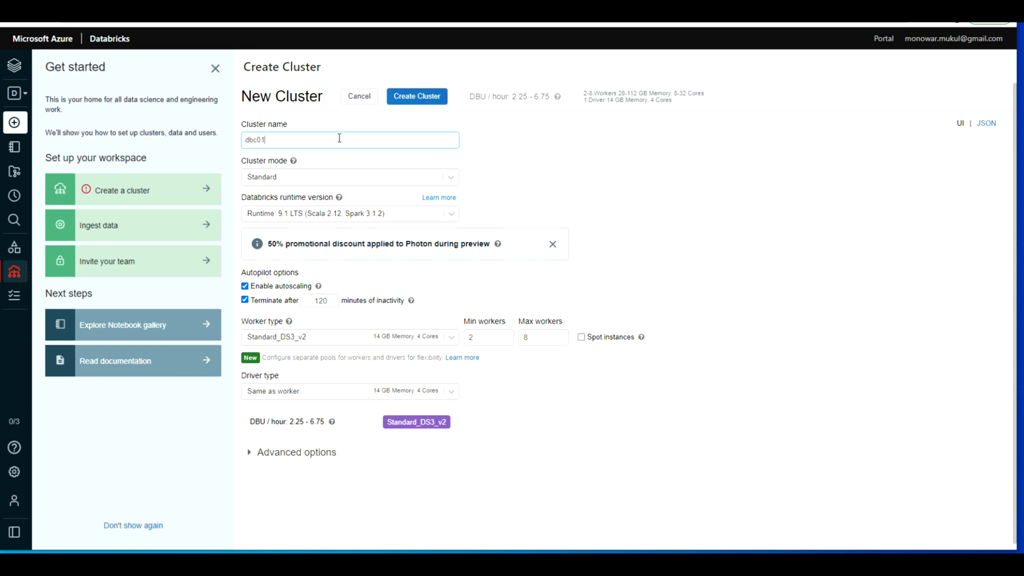
pyautogui.click(451, 180)
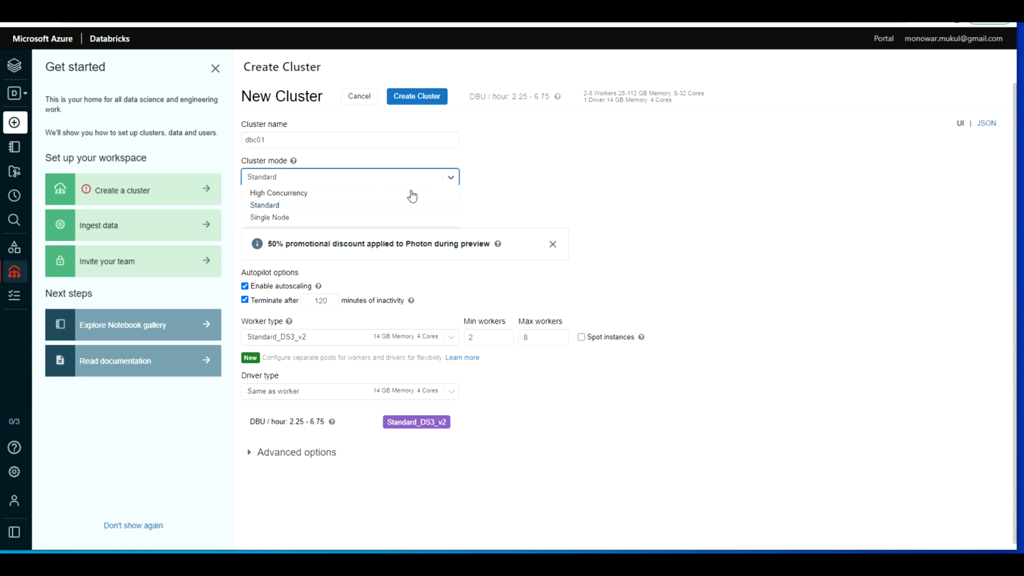
pyautogui.click(554, 165)
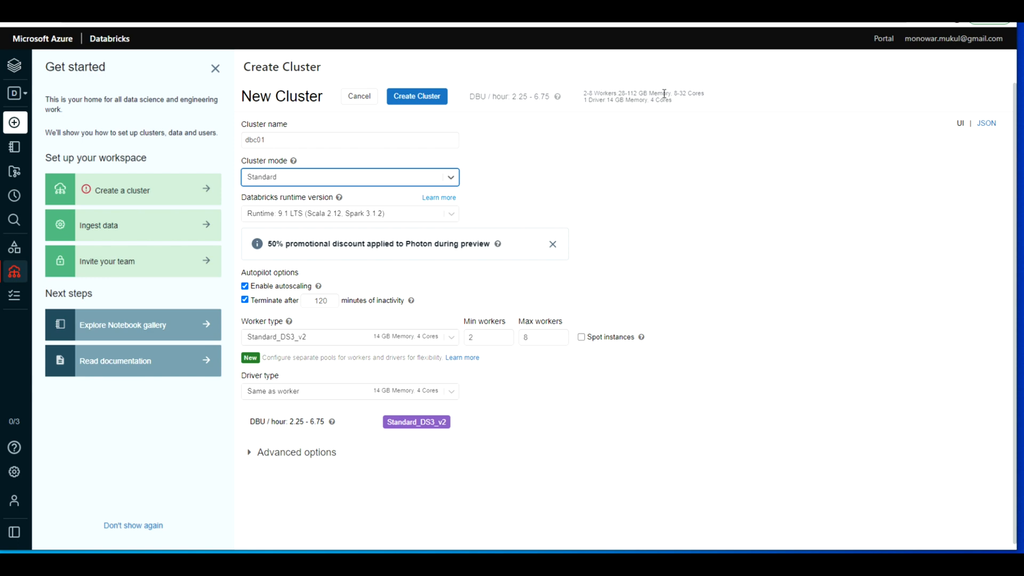
pyautogui.click(453, 180)
pyautogui.click(306, 216)
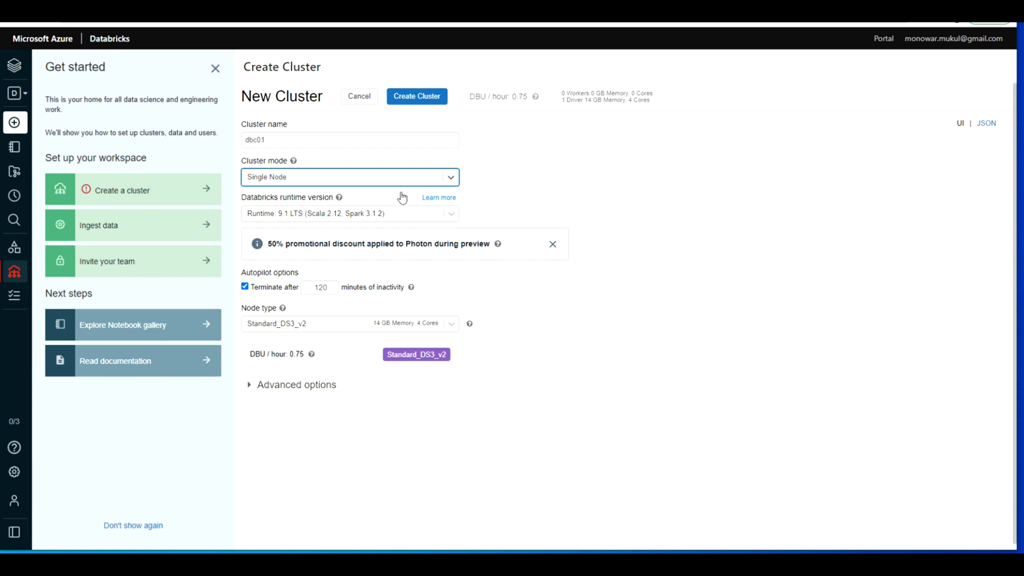
# Step: Review the runtime choices and the advanced Spark, tags, logging and init script options, and create the cluster
pyautogui.click(451, 214)
pyautogui.click(452, 214)
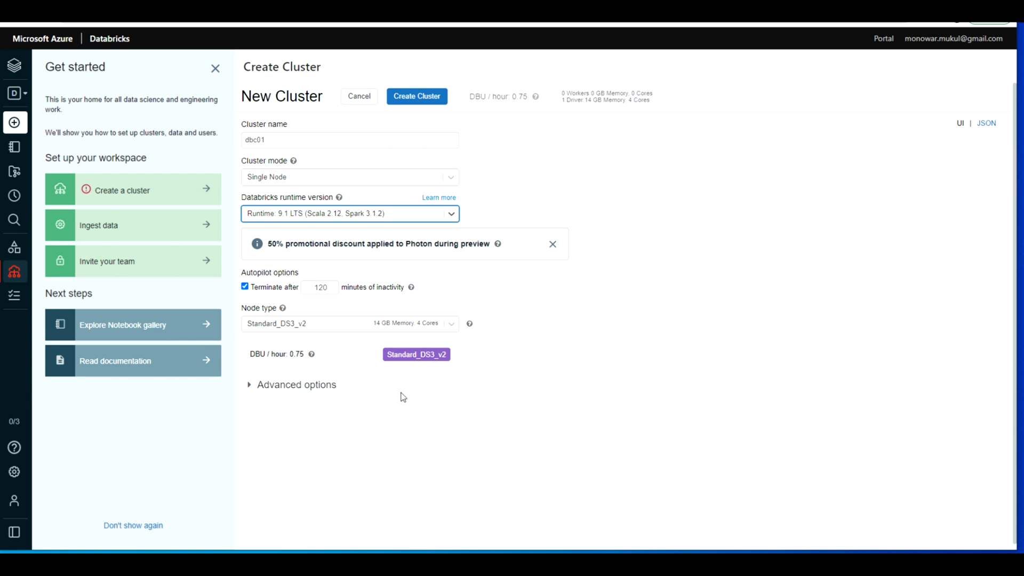
pyautogui.click(251, 388)
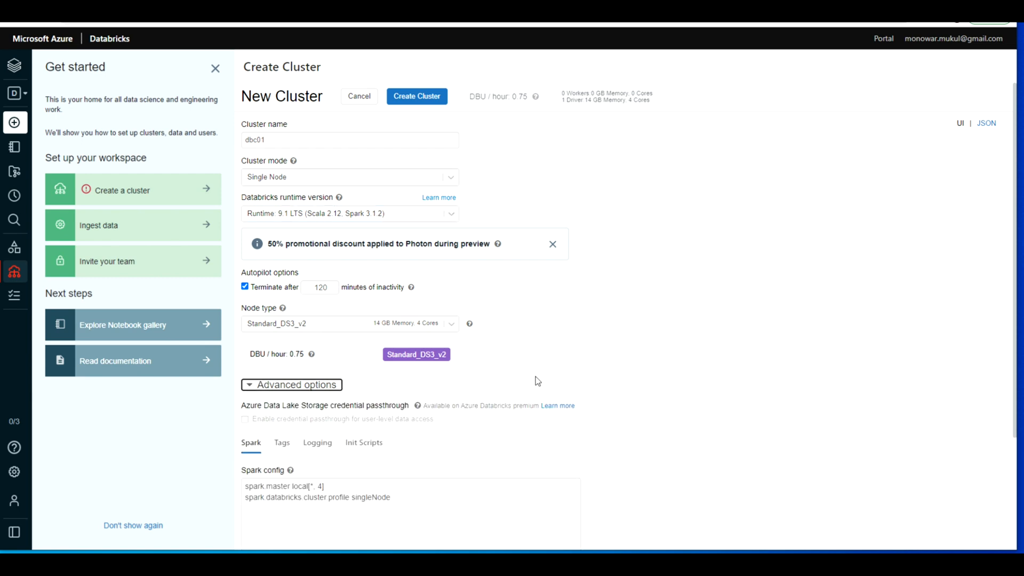
pyautogui.scroll(-2, 536, 378)
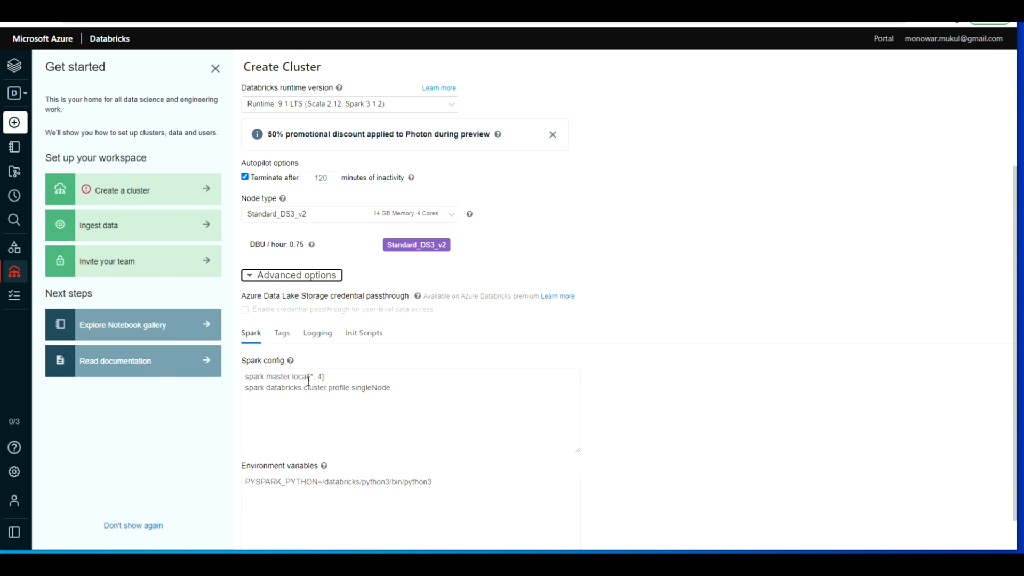
pyautogui.click(281, 333)
pyautogui.click(323, 342)
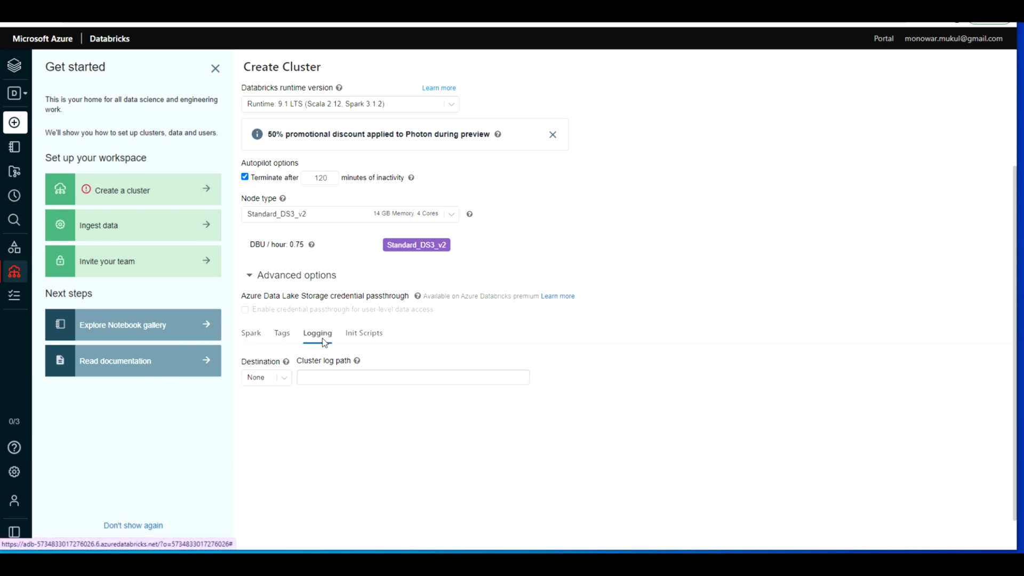
pyautogui.click(362, 333)
pyautogui.scroll(-1, 518, 313)
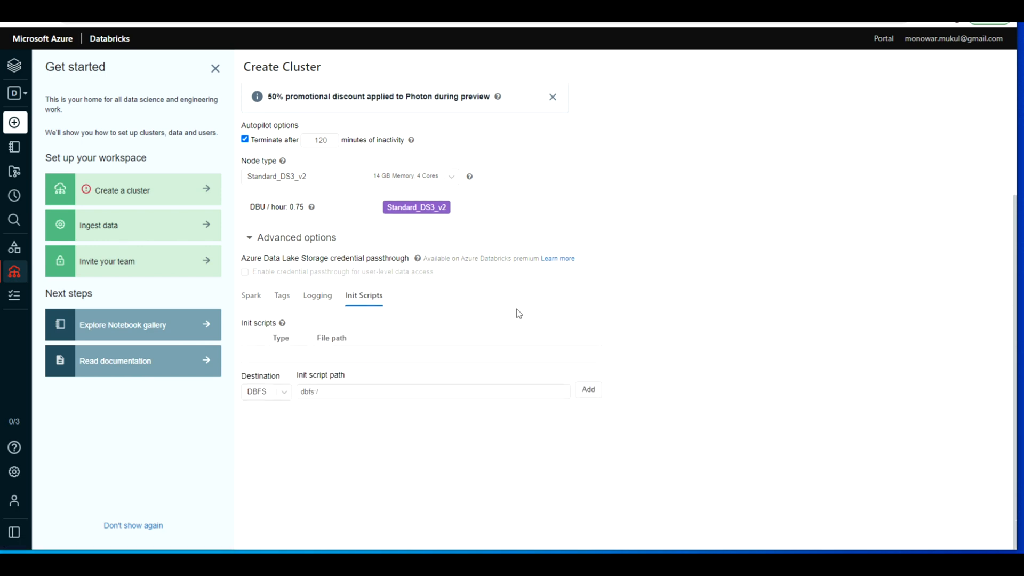
pyautogui.scroll(3, 518, 313)
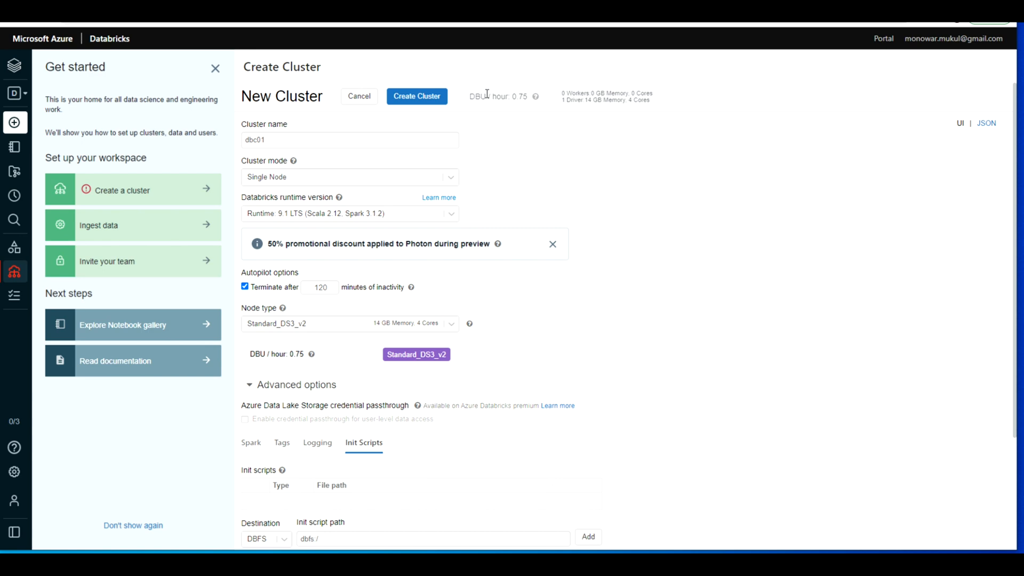
pyautogui.click(423, 100)
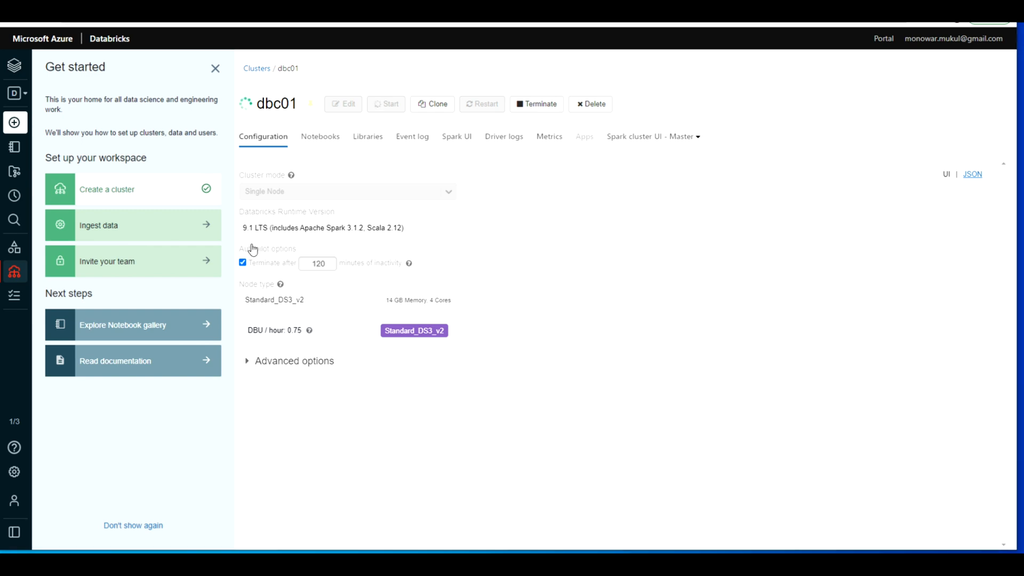
# Step: Examine the new cluster's event log, Spark UI and Spark cluster master UI, and return to its configuration
pyautogui.click(415, 140)
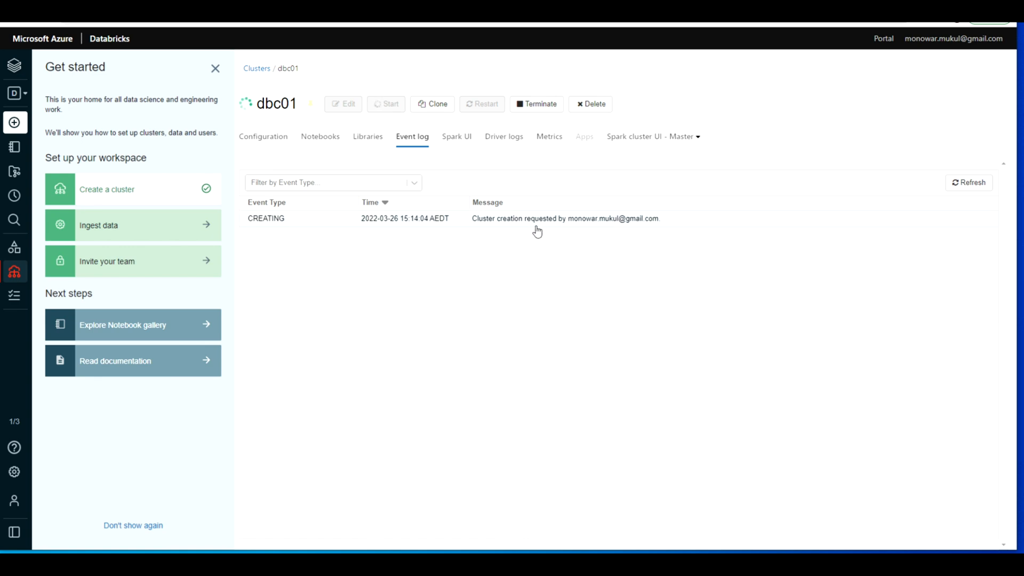
pyautogui.click(454, 140)
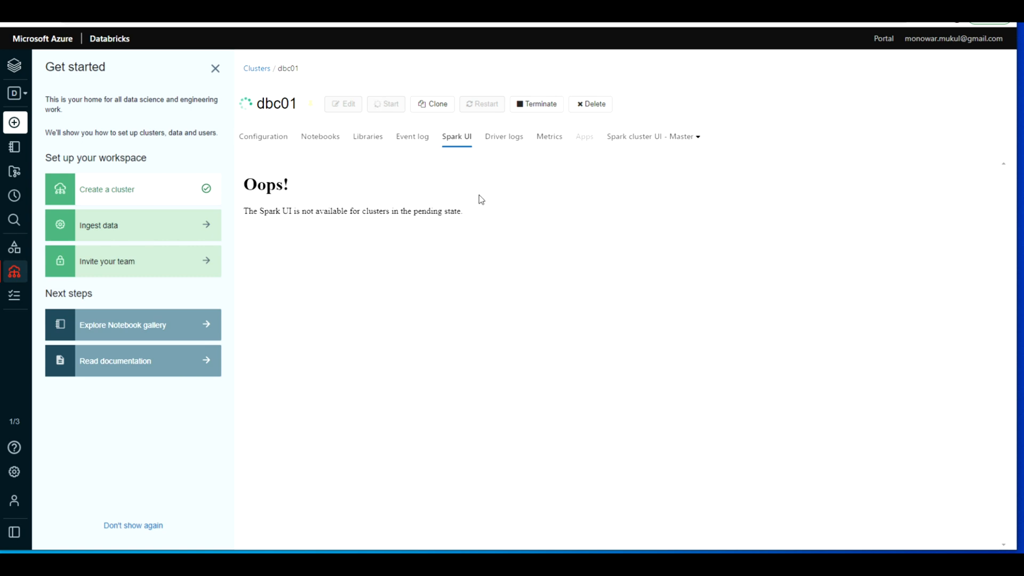
pyautogui.click(658, 140)
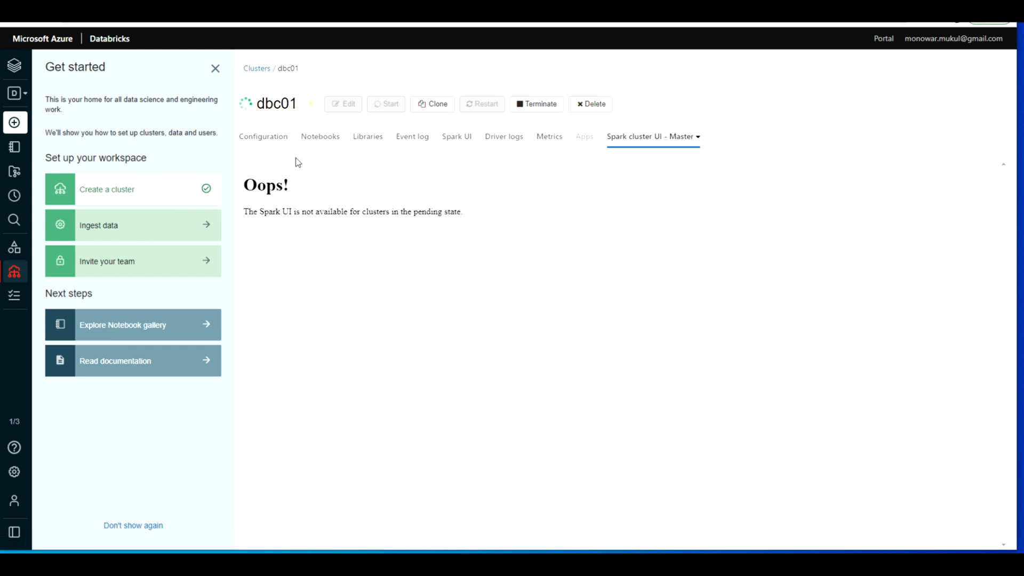
pyautogui.click(268, 138)
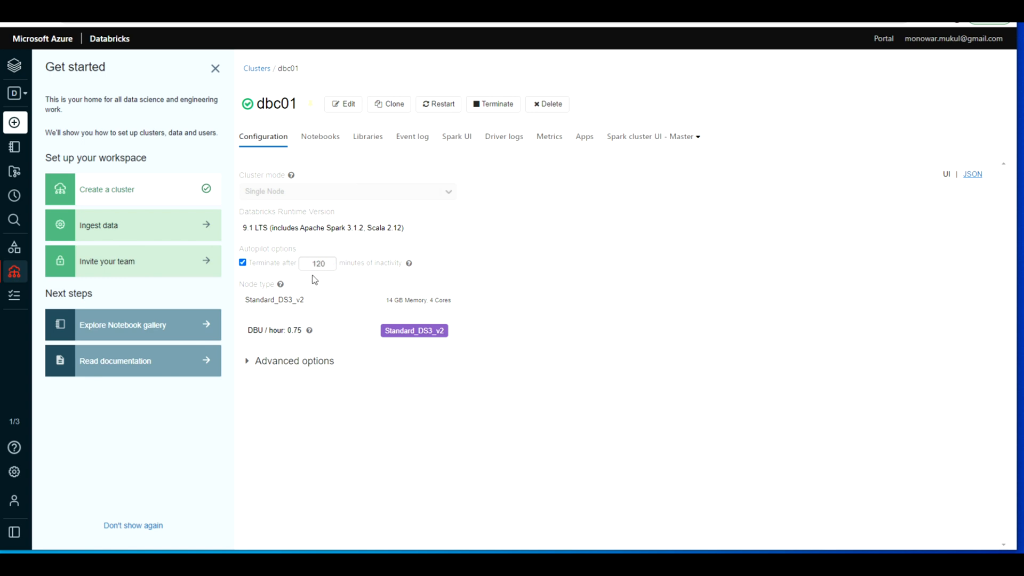
# Step: Edit the dbc01 cluster to terminate after 20 minutes of inactivity
pyautogui.click(345, 105)
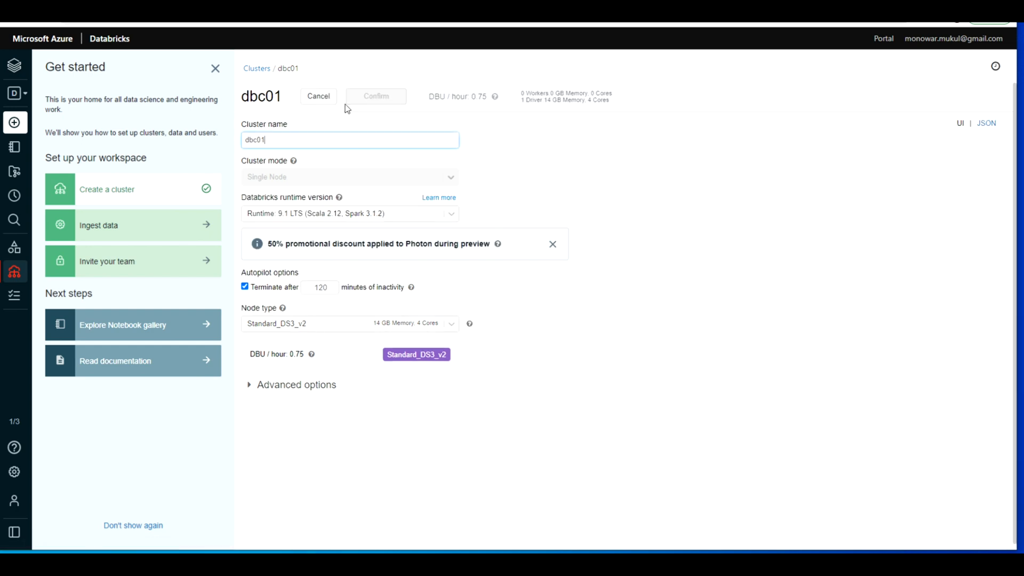
pyautogui.click(322, 287)
pyautogui.rightClick(318, 290)
pyautogui.press('Escape')
pyautogui.click(319, 290)
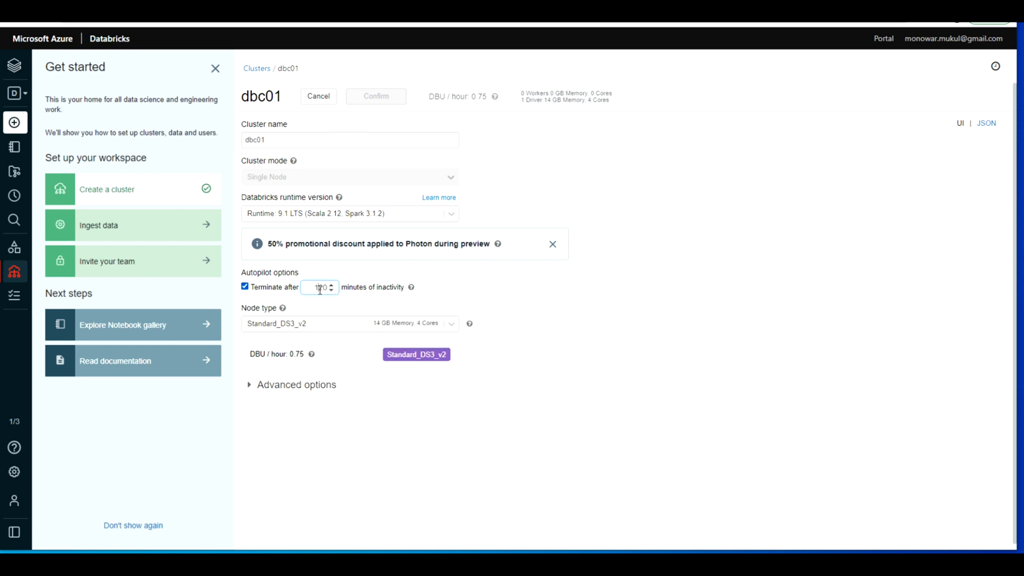
pyautogui.press('BackSpace')
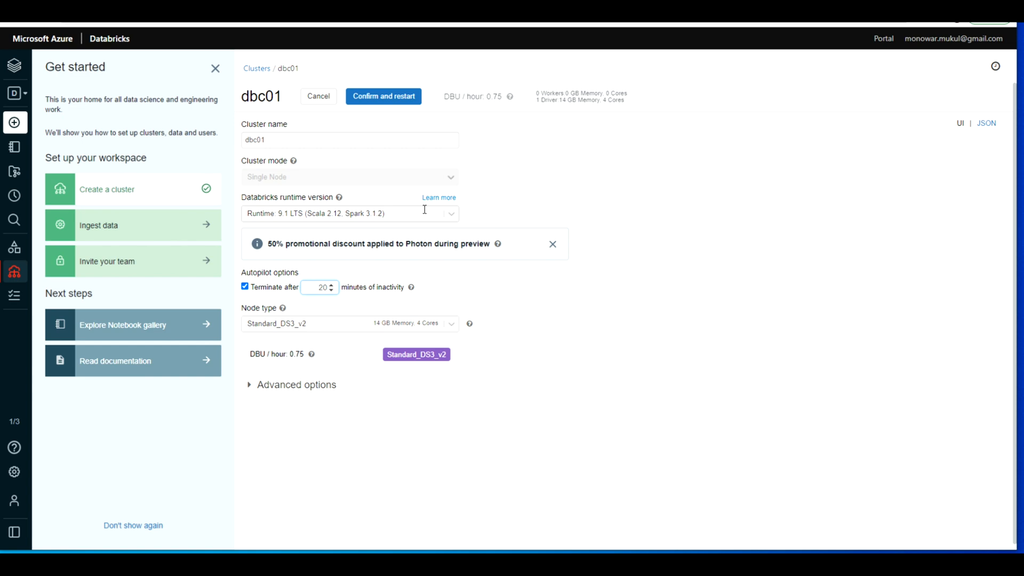
# Step: View the available Databricks runtime versions without changing the selection, then confirm the cluster edits and restart it
pyautogui.click(452, 215)
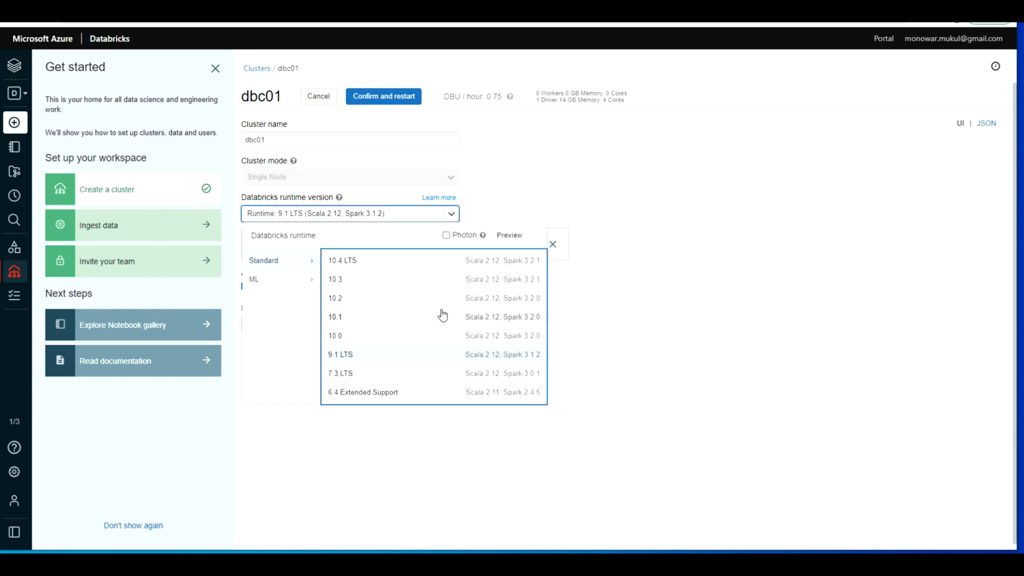
pyautogui.rightClick(498, 196)
pyautogui.click(474, 201)
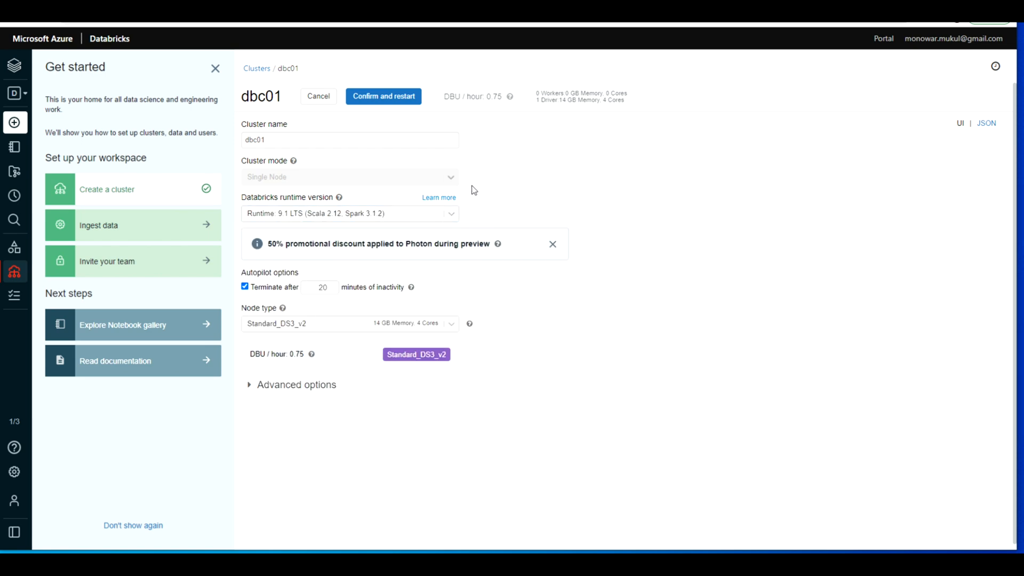
pyautogui.click(377, 97)
pyautogui.click(601, 150)
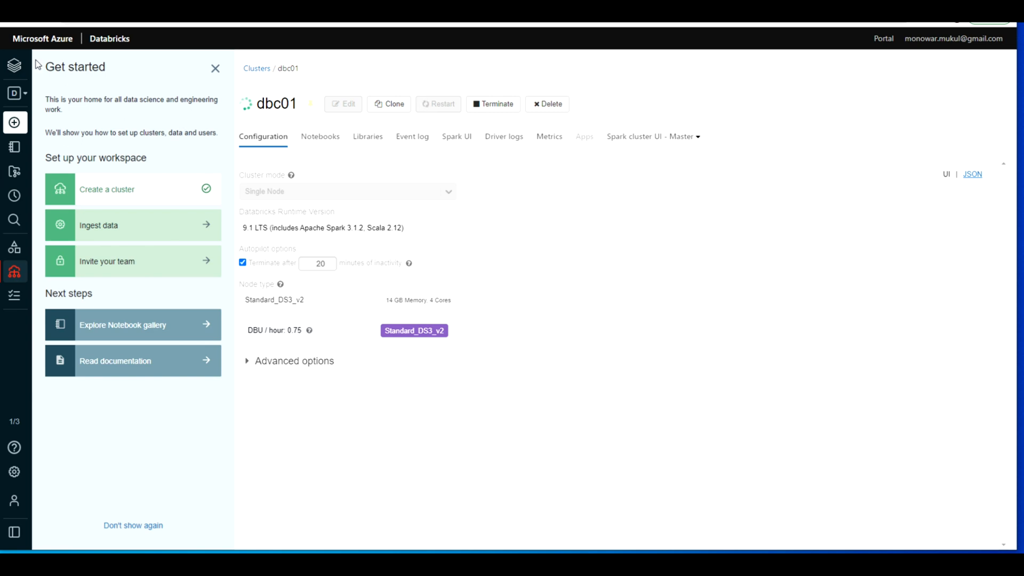
# Step: Open the workspace's data view and start creating a new table
pyautogui.moveTo(46, 233)
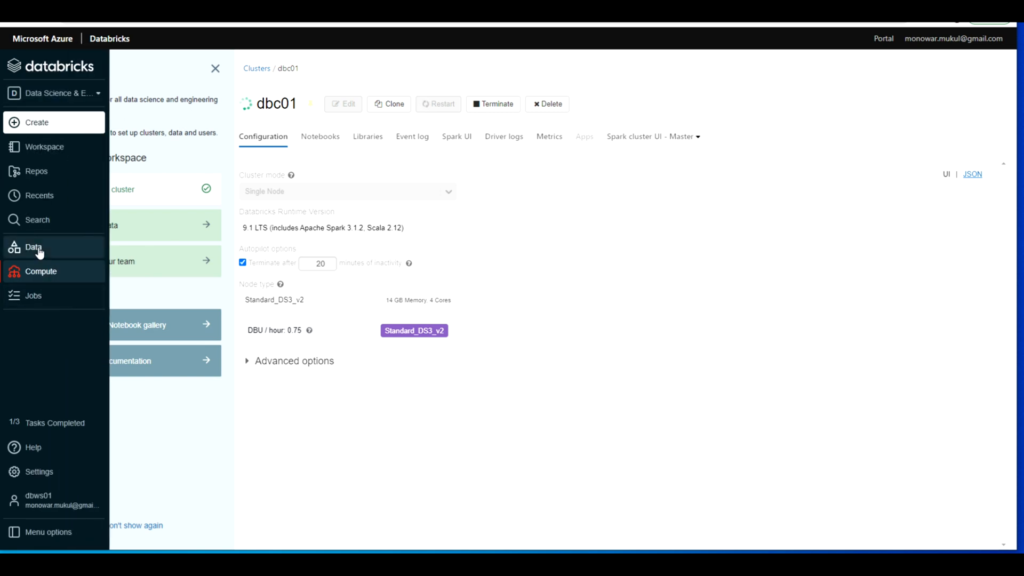
pyautogui.click(39, 249)
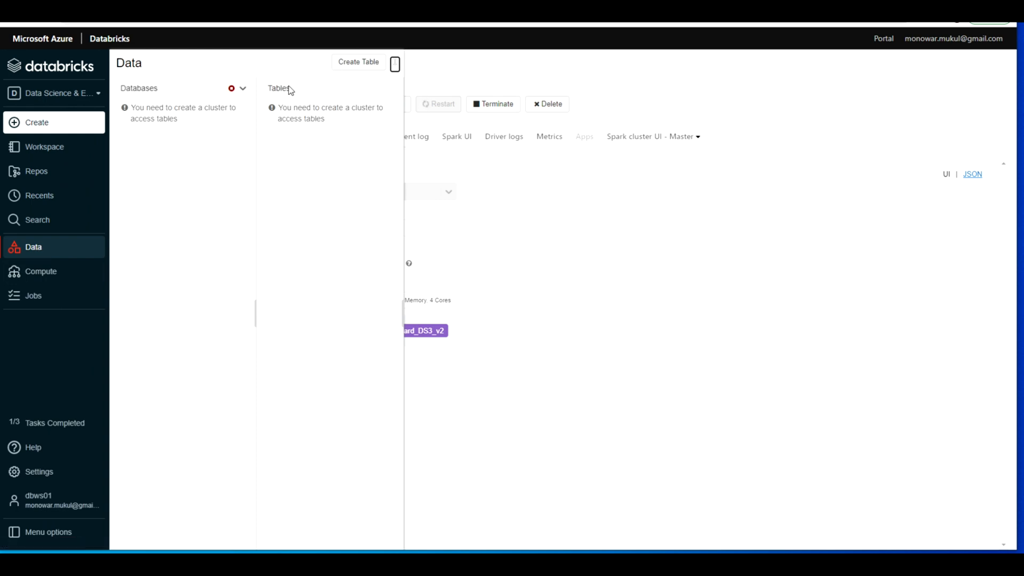
pyautogui.click(367, 64)
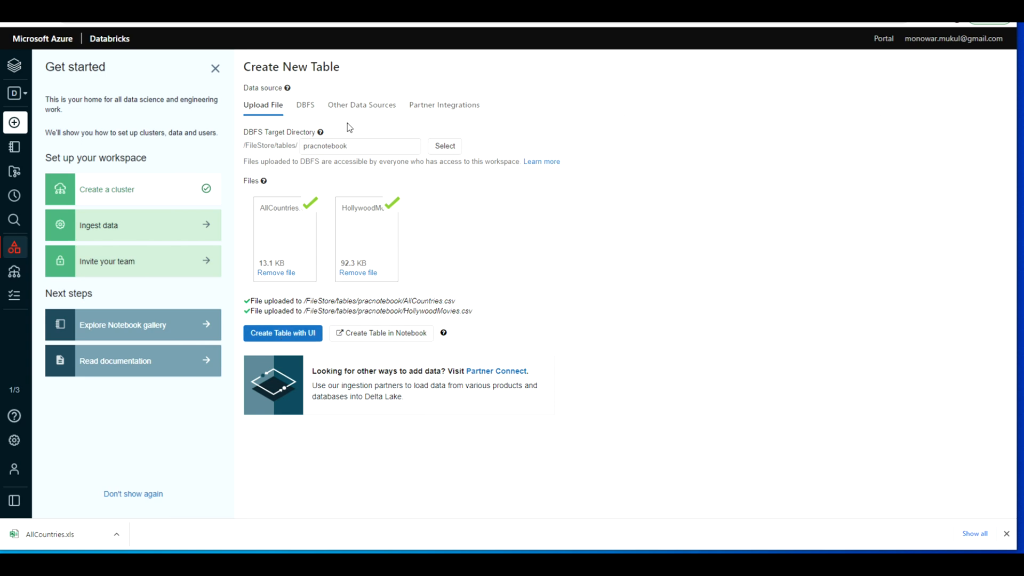
# Step: Select AllCountries.csv in the DBFS folder FileStore/tables/pracnotebook as the new table's source file
pyautogui.click(305, 105)
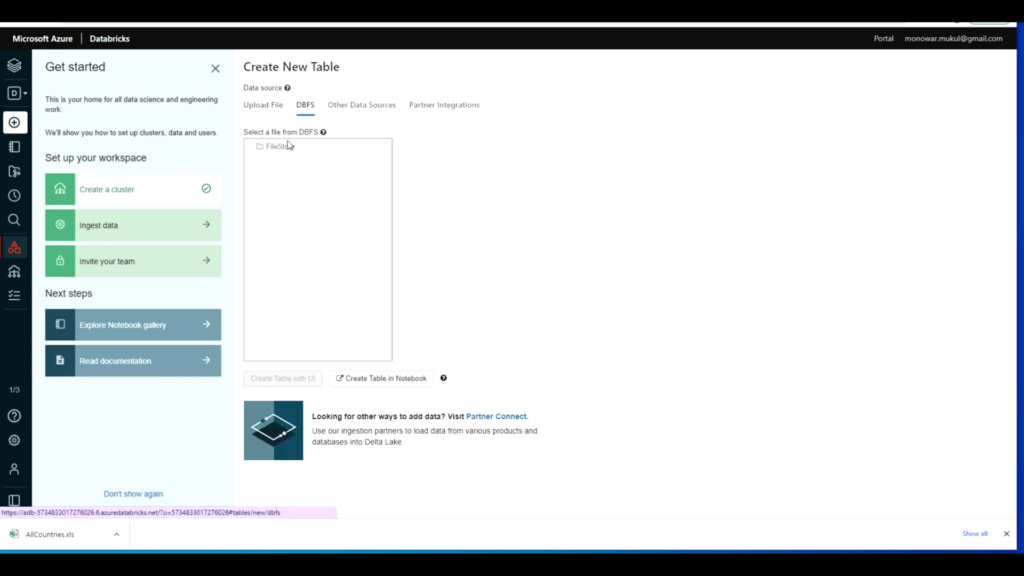
pyautogui.click(287, 149)
pyautogui.click(443, 150)
pyautogui.click(571, 147)
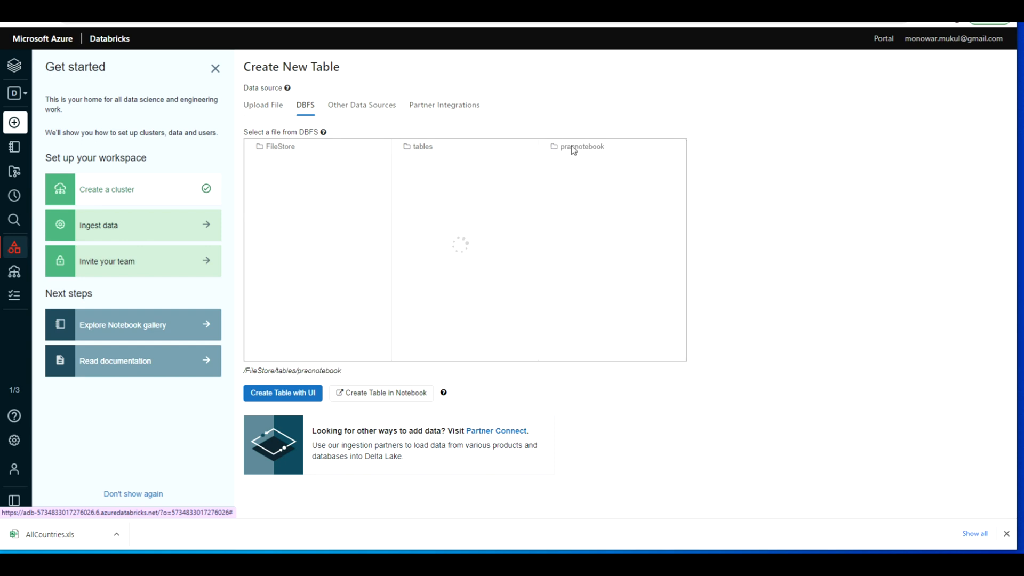
pyautogui.click(753, 149)
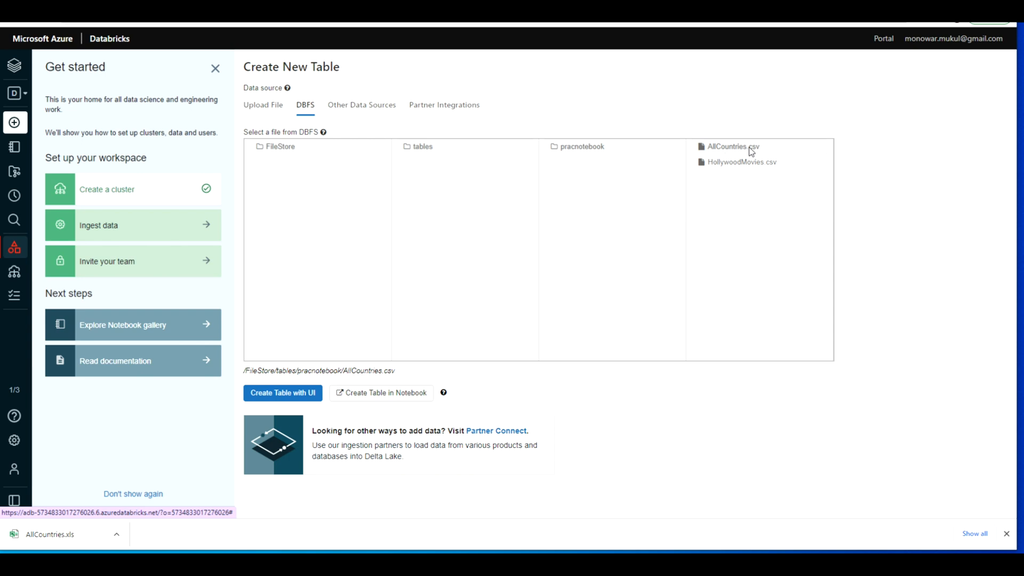
# Step: Create the table with the UI using cluster dbc01, and preview the AllCountries data and table attributes
pyautogui.click(287, 396)
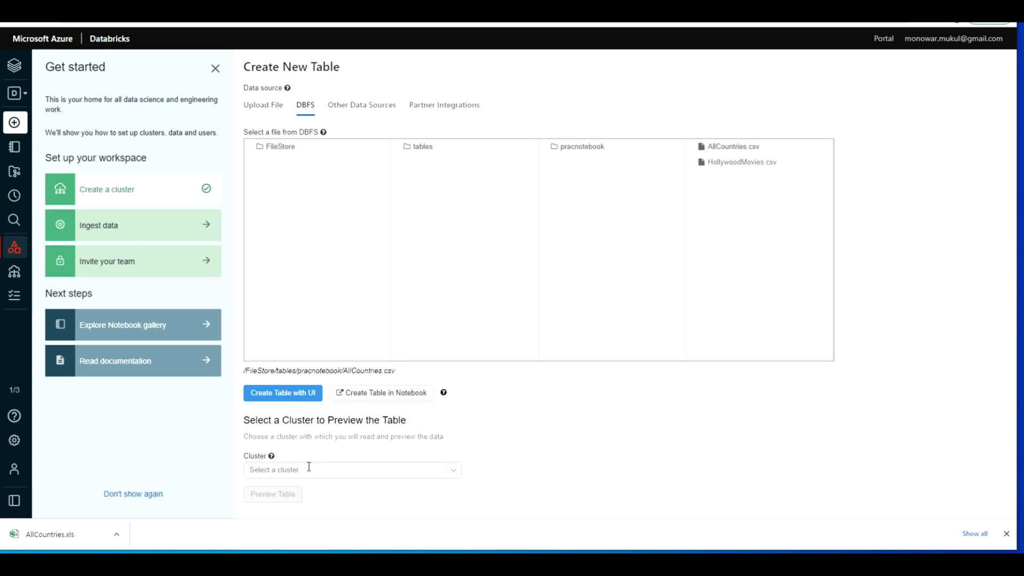
pyautogui.click(453, 471)
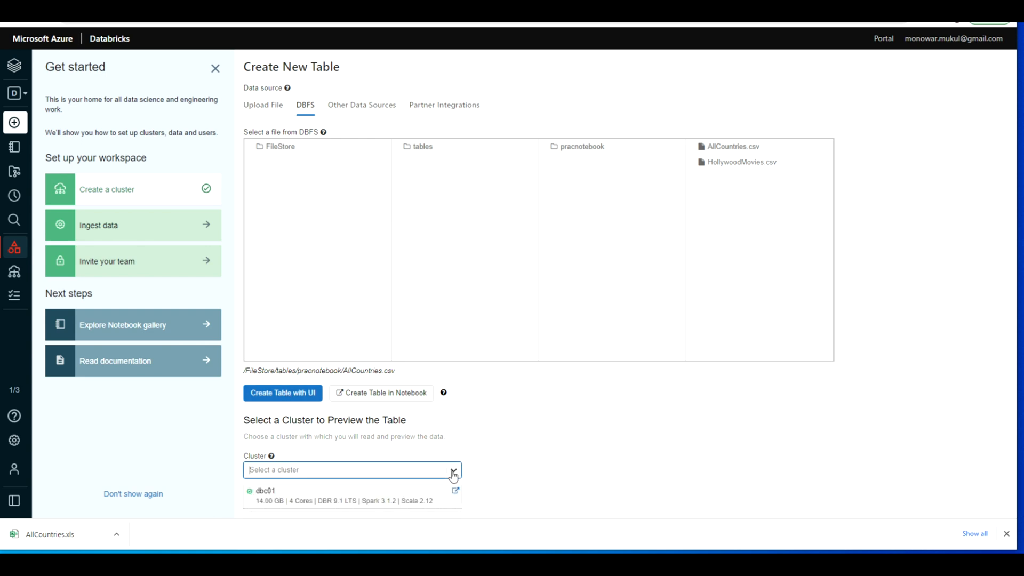
pyautogui.click(306, 497)
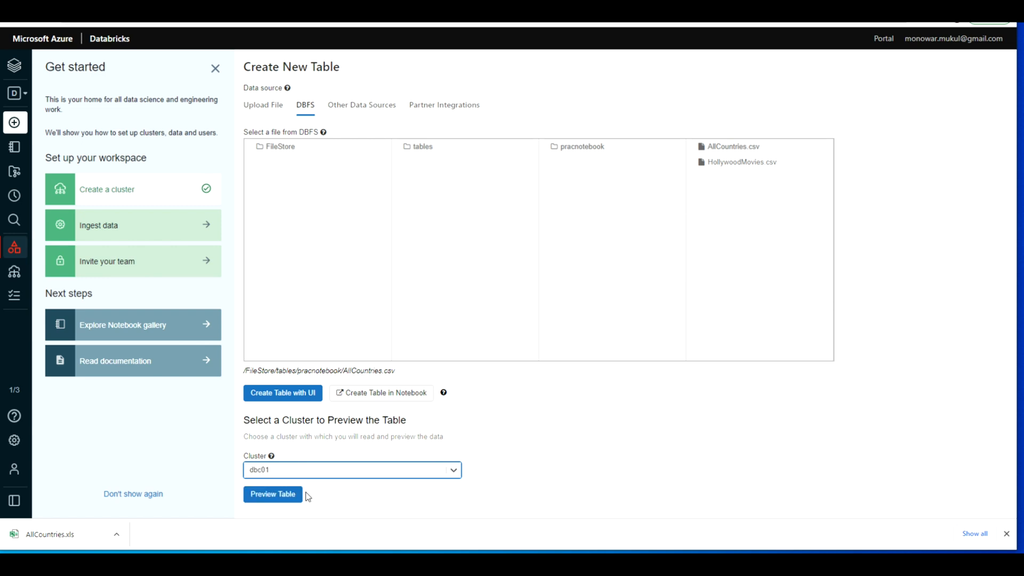
pyautogui.click(272, 499)
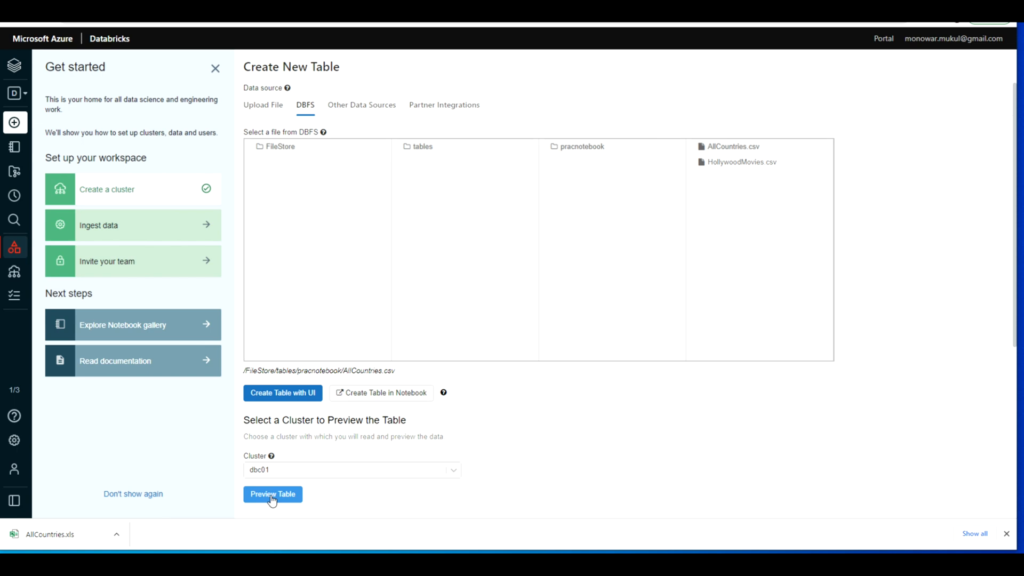
pyautogui.click(1005, 534)
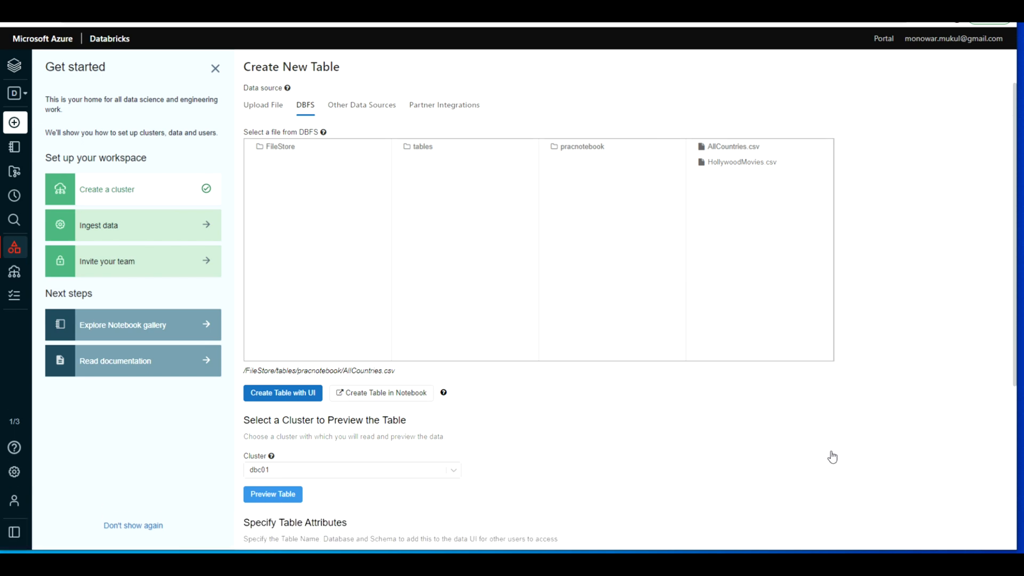
pyautogui.scroll(-3, 830, 451)
pyautogui.scroll(-5, 831, 451)
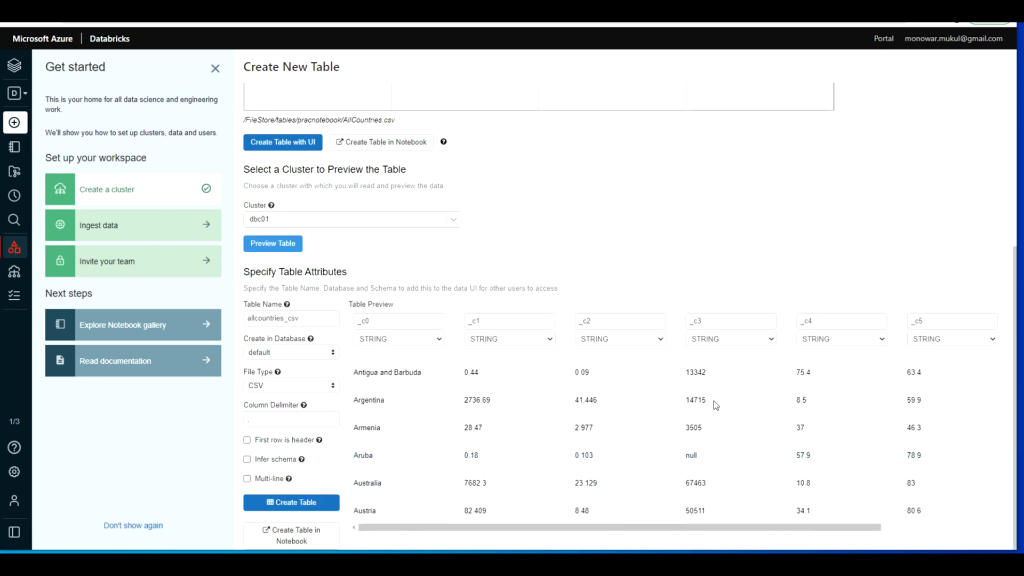
pyautogui.scroll(5, 487, 427)
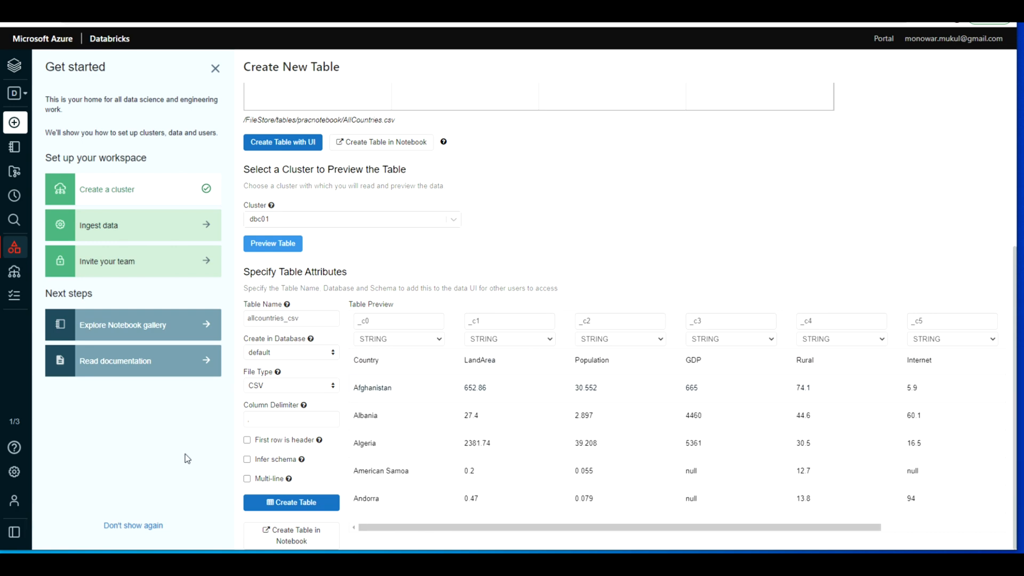
# Step: Set the table to use the first row as header and infer the schema, and check the previewed rows
pyautogui.click(250, 441)
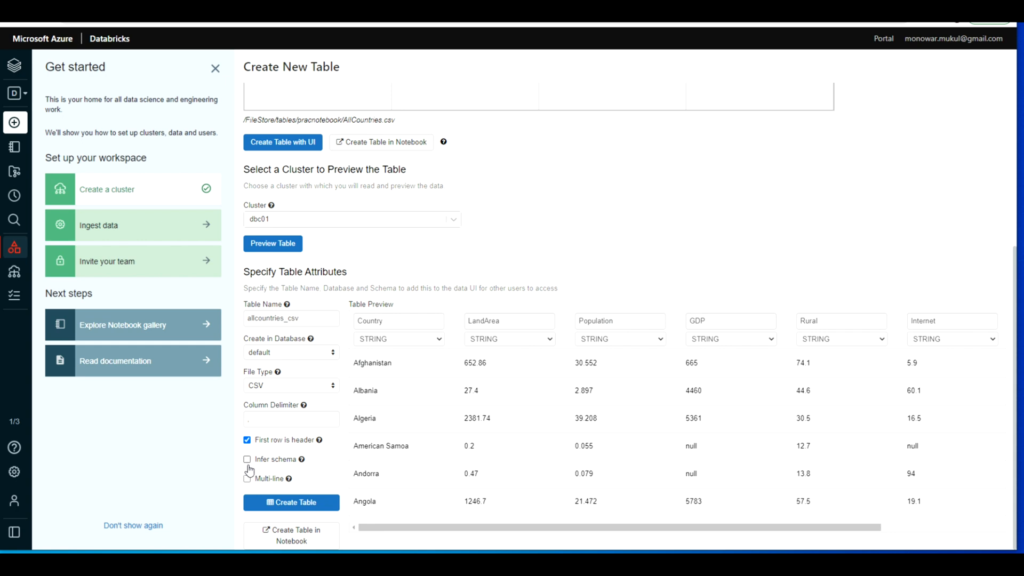
pyautogui.click(248, 460)
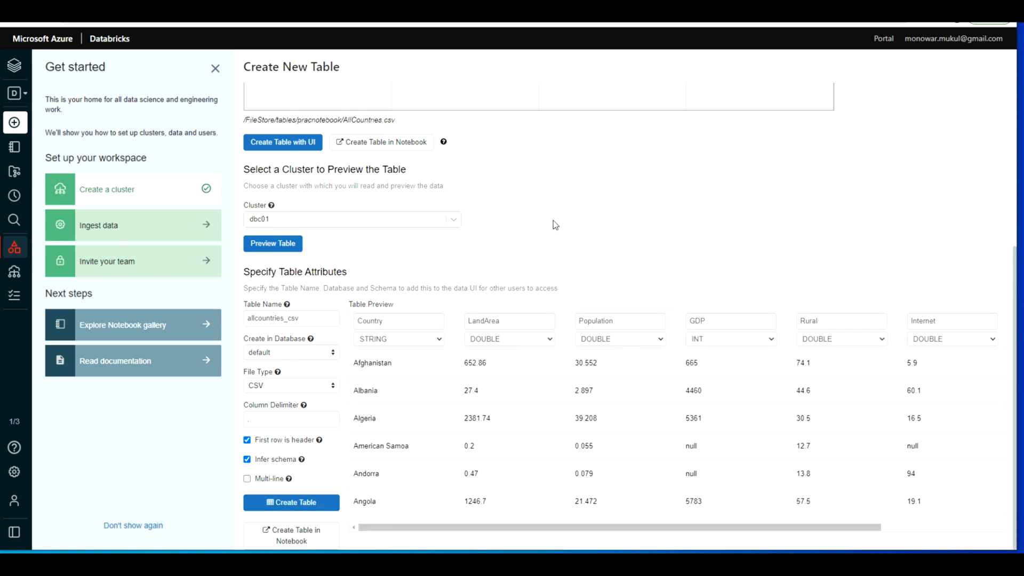
pyautogui.scroll(-7, 551, 513)
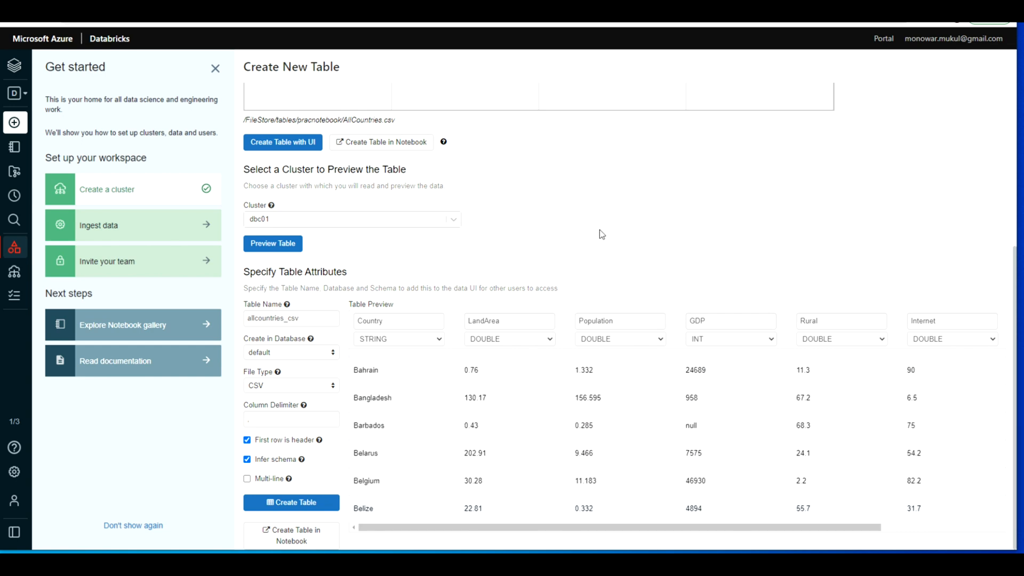
pyautogui.scroll(5, 601, 231)
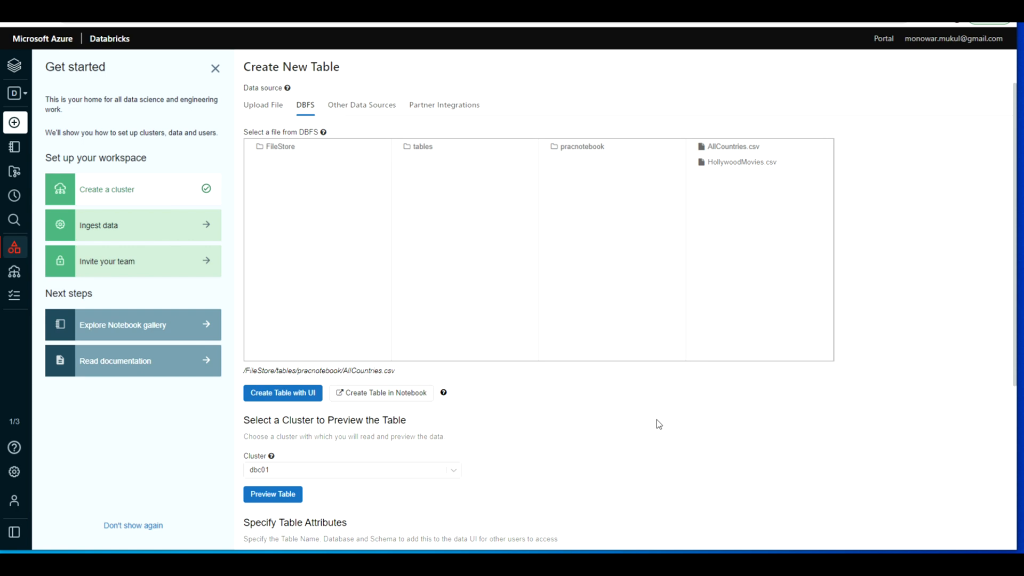
# Step: Create the table in a notebook instead, and run all its cells attached to cluster dbc01
pyautogui.scroll(-2, 627, 415)
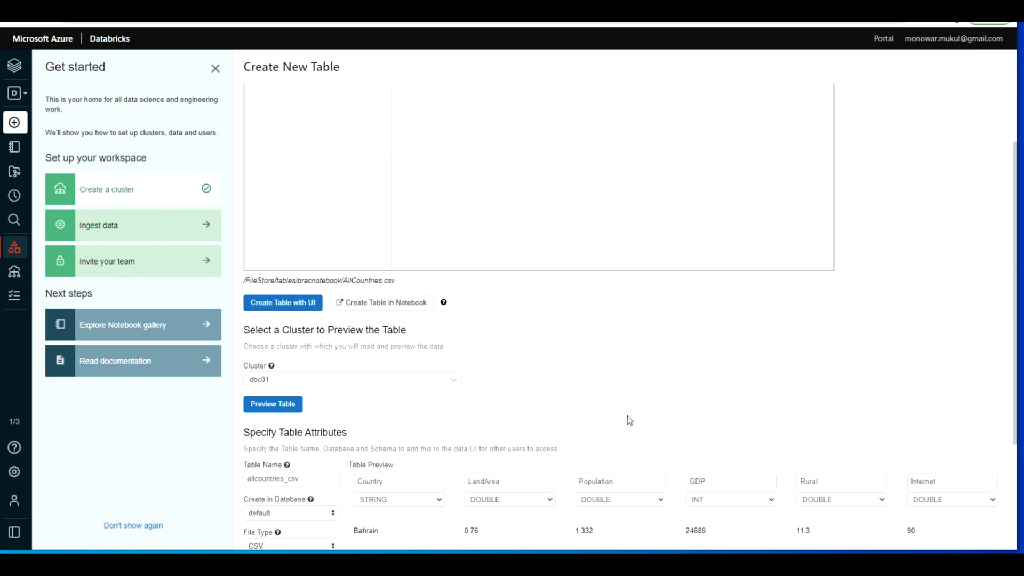
pyautogui.click(386, 304)
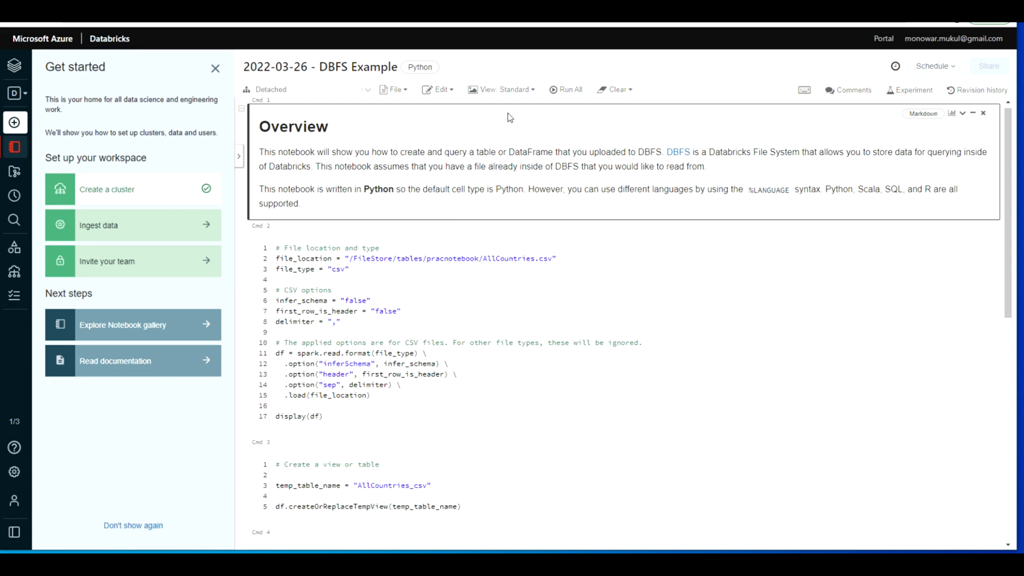
pyautogui.click(568, 92)
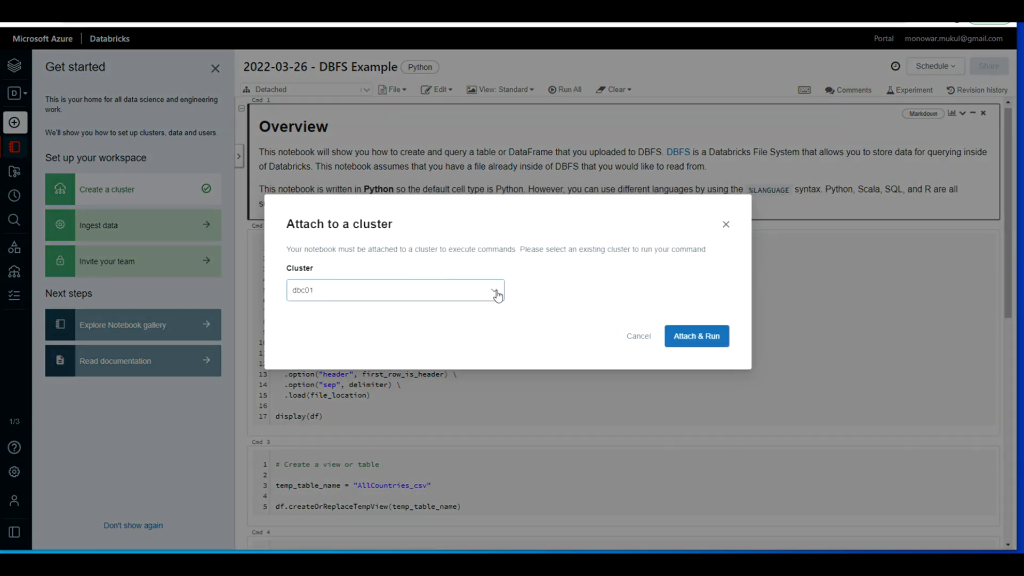
pyautogui.click(495, 292)
pyautogui.click(452, 313)
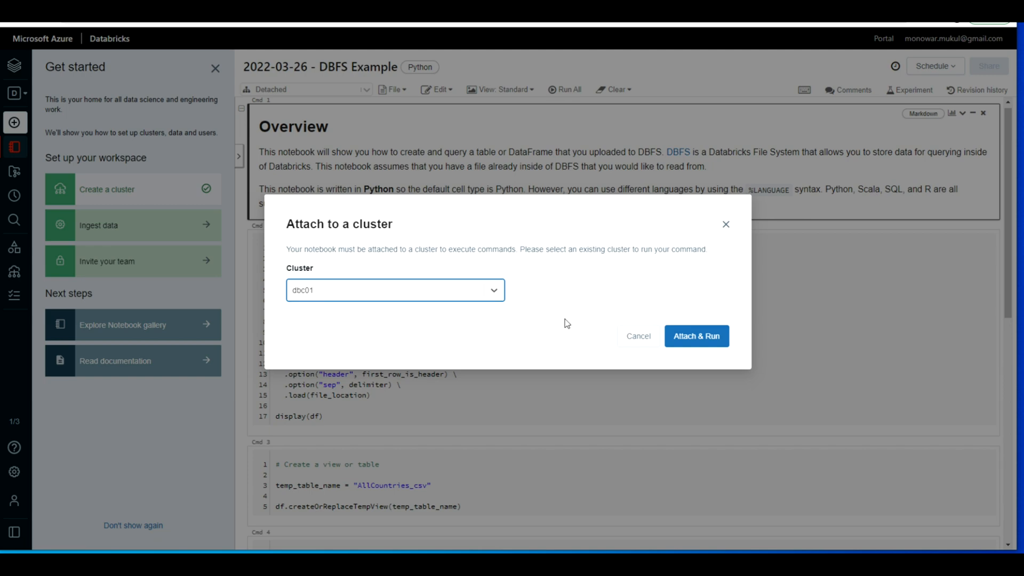
pyautogui.click(706, 338)
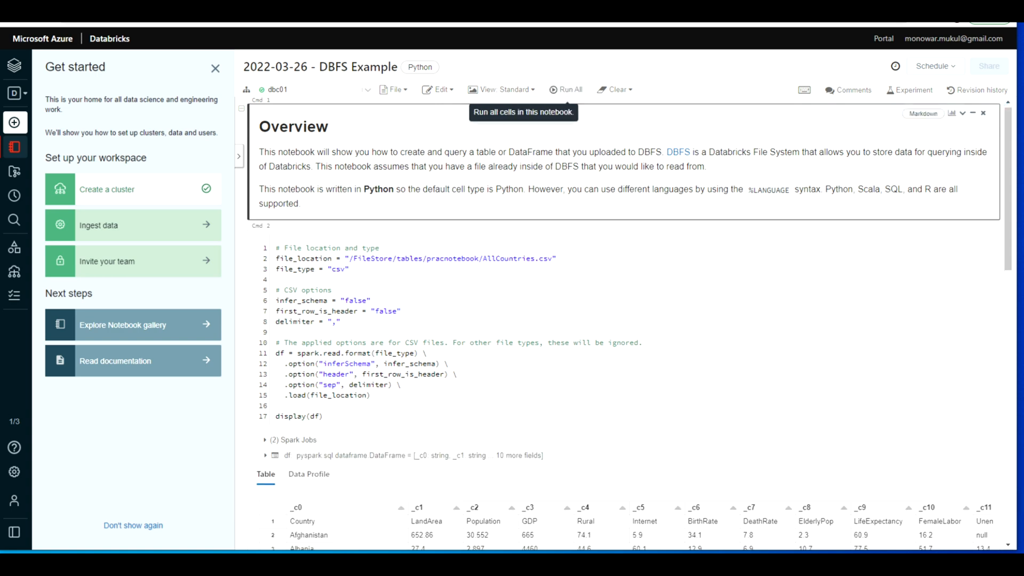
# Step: Display the DataFrame output of the file-loading cell as a bar chart
pyautogui.scroll(-3, 519, 374)
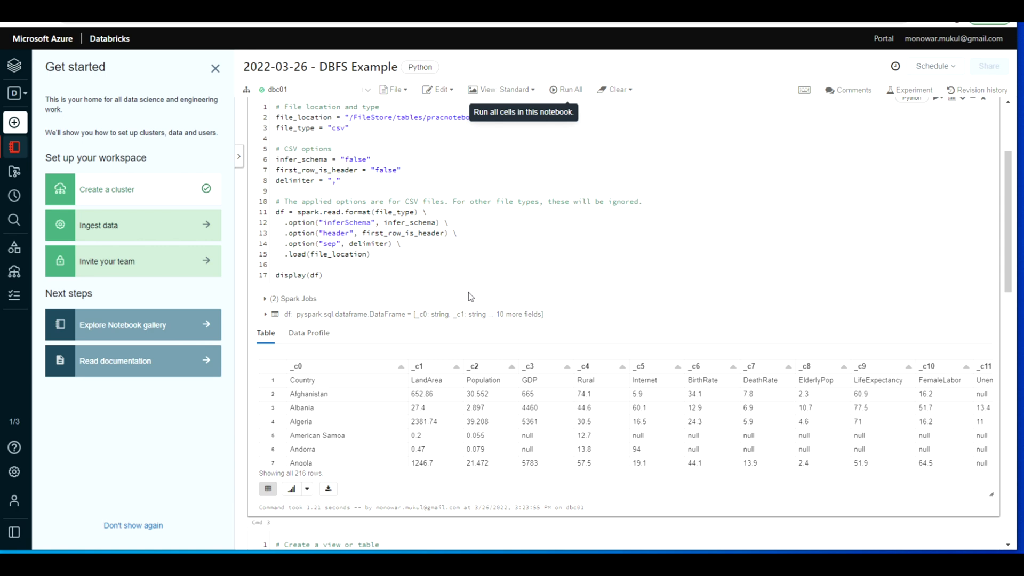
pyautogui.scroll(-2, 473, 300)
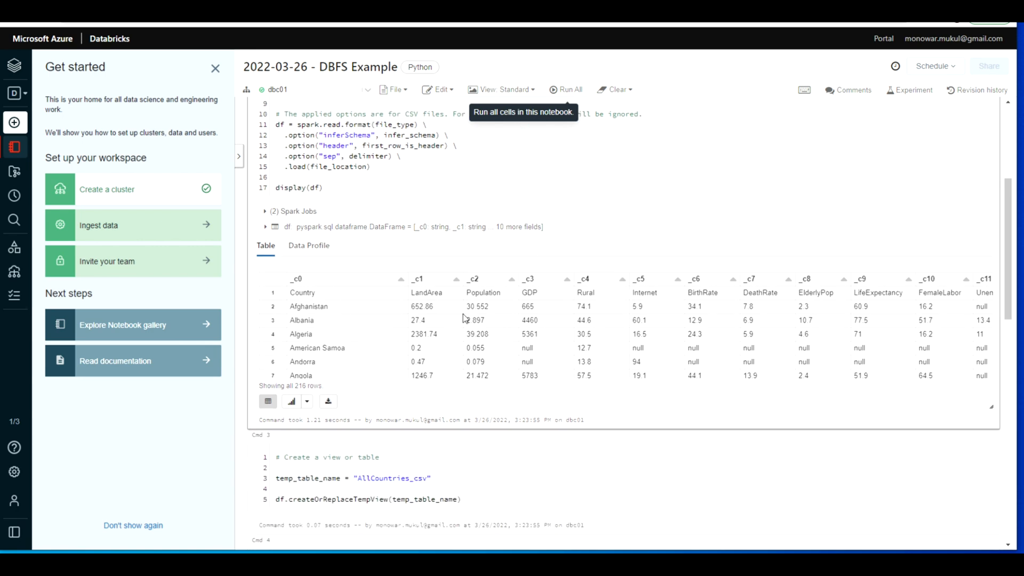
pyautogui.scroll(-2, 524, 341)
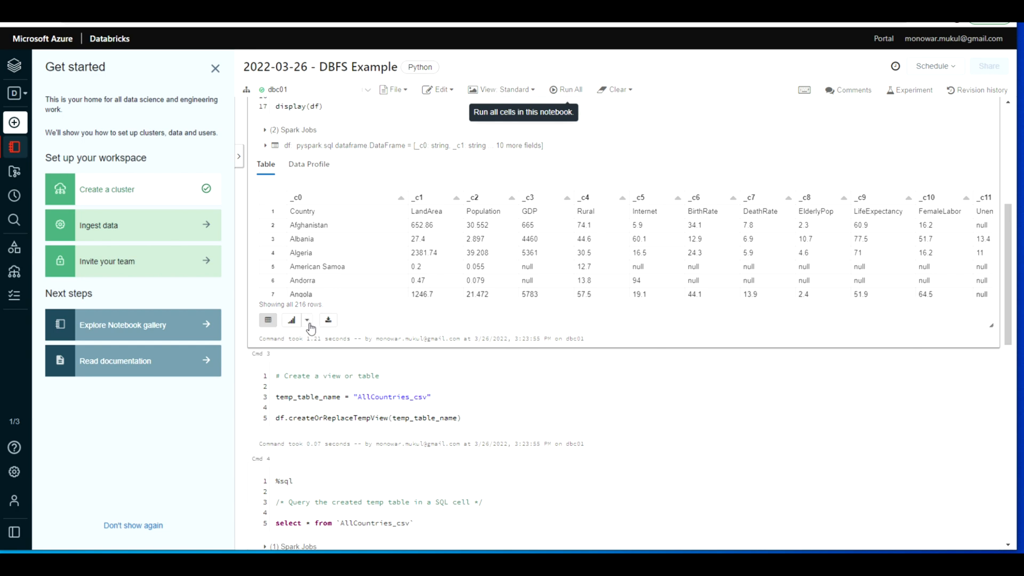
pyautogui.click(307, 320)
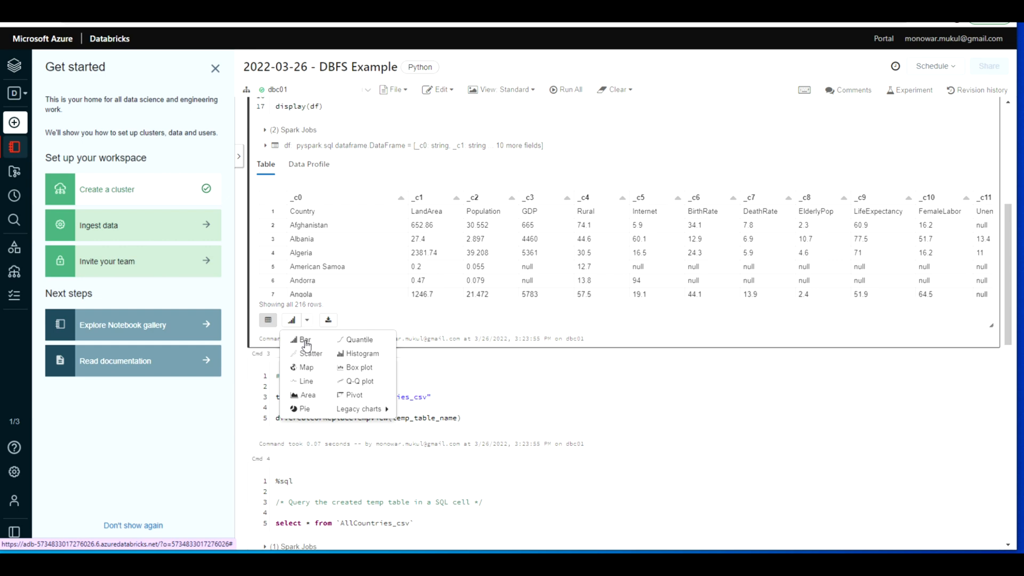
pyautogui.click(305, 341)
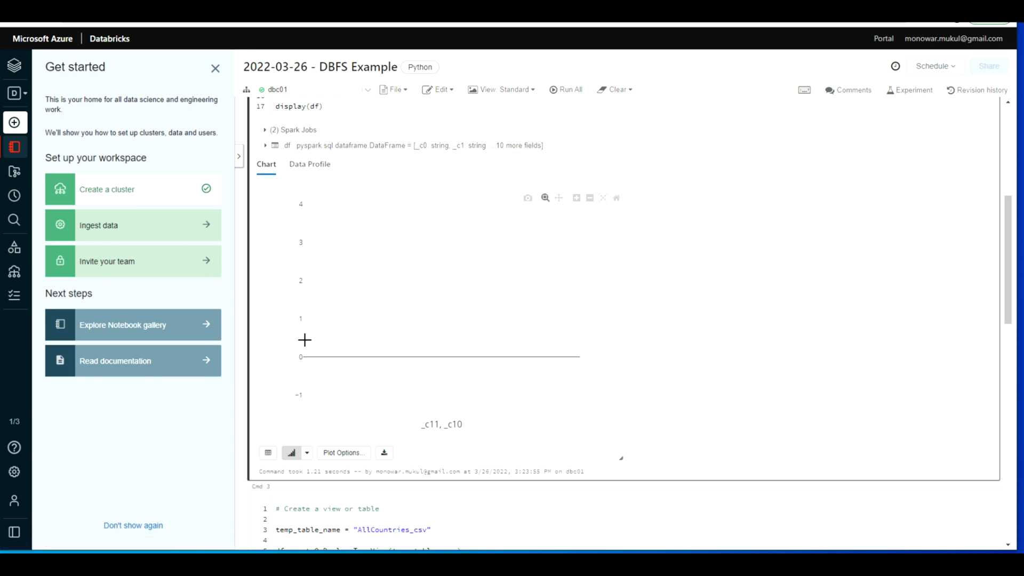
# Step: Customize the bar chart by adding _c6 to the values and removing _c11 from the keys, and apply the changes
pyautogui.click(343, 453)
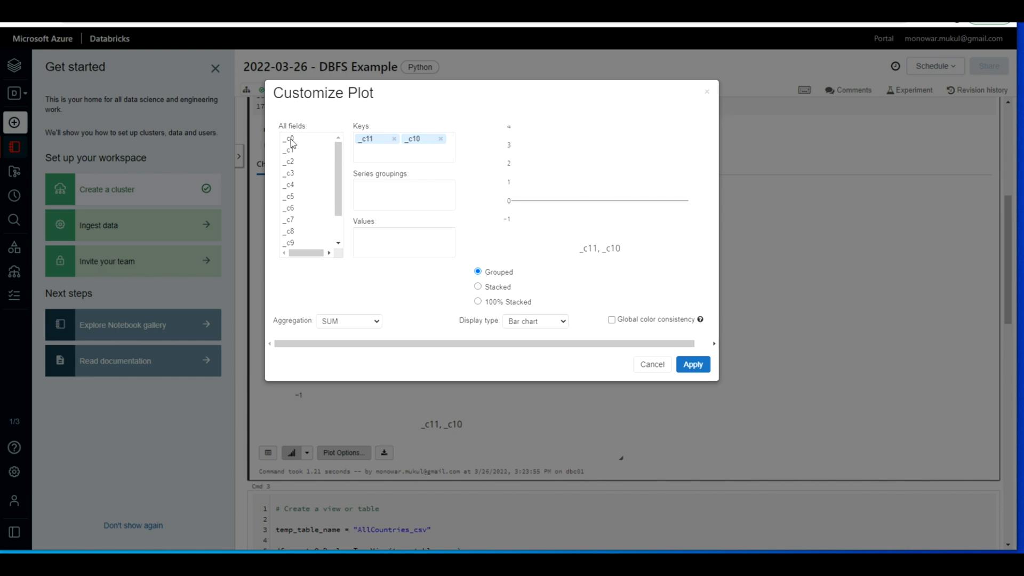
pyautogui.moveTo(292, 209); pyautogui.dragTo(372, 228)
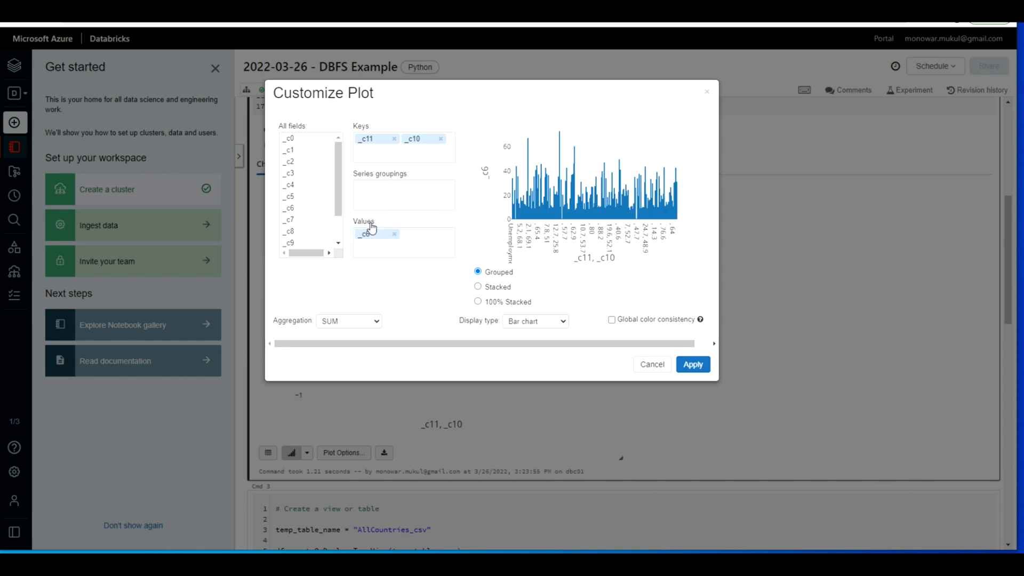
pyautogui.click(394, 140)
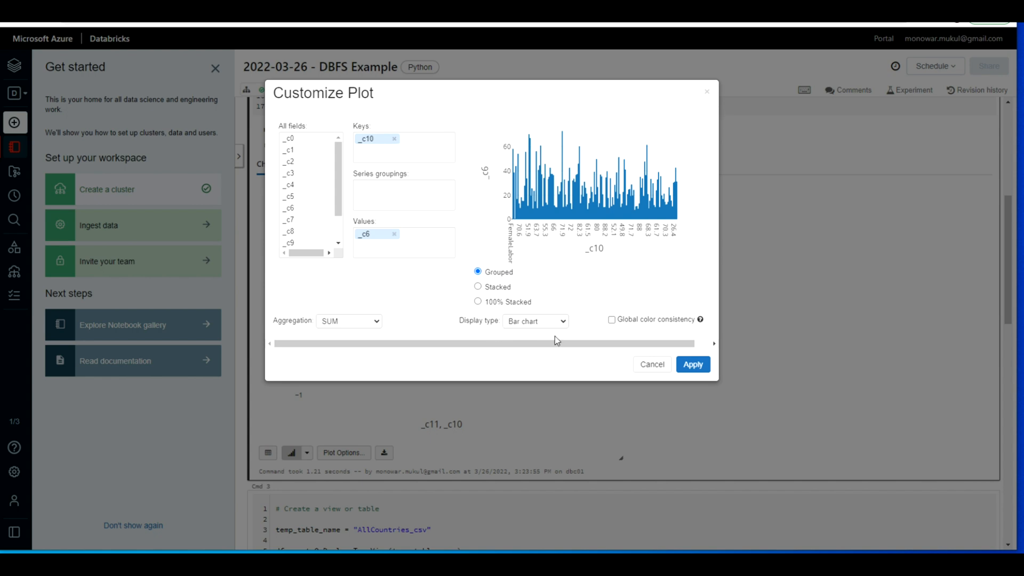
pyautogui.click(694, 367)
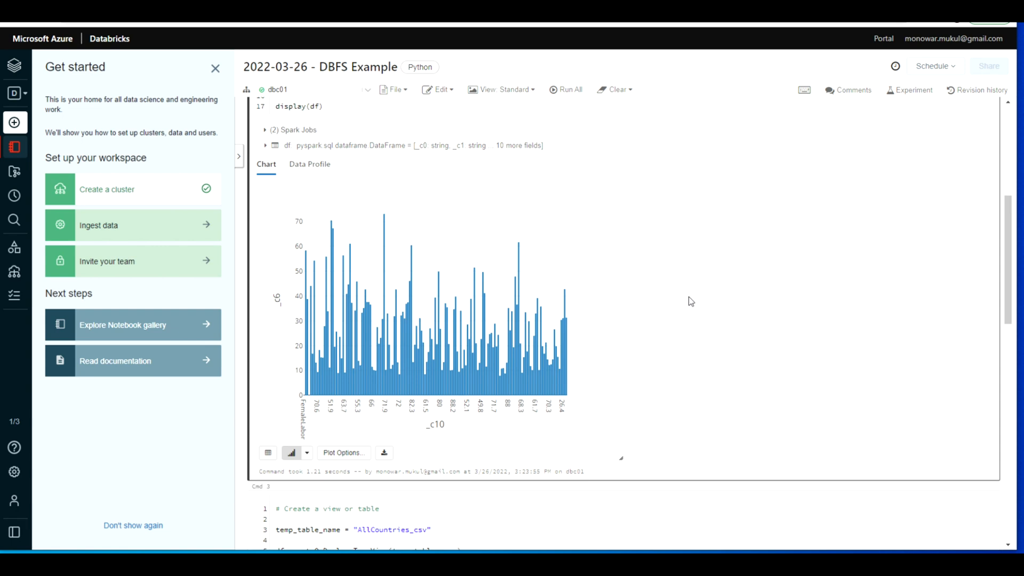
# Step: Generate the DataFrame's data profile on cluster dbc01, and review its feature statistics and the remaining notebook cells
pyautogui.moveTo(603, 285)
pyautogui.click(309, 164)
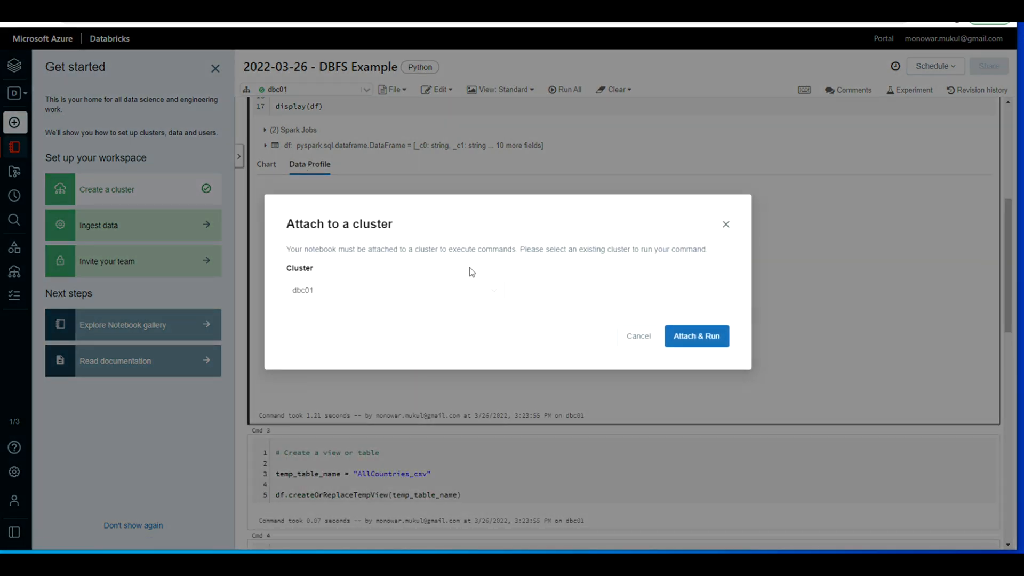
pyautogui.click(699, 336)
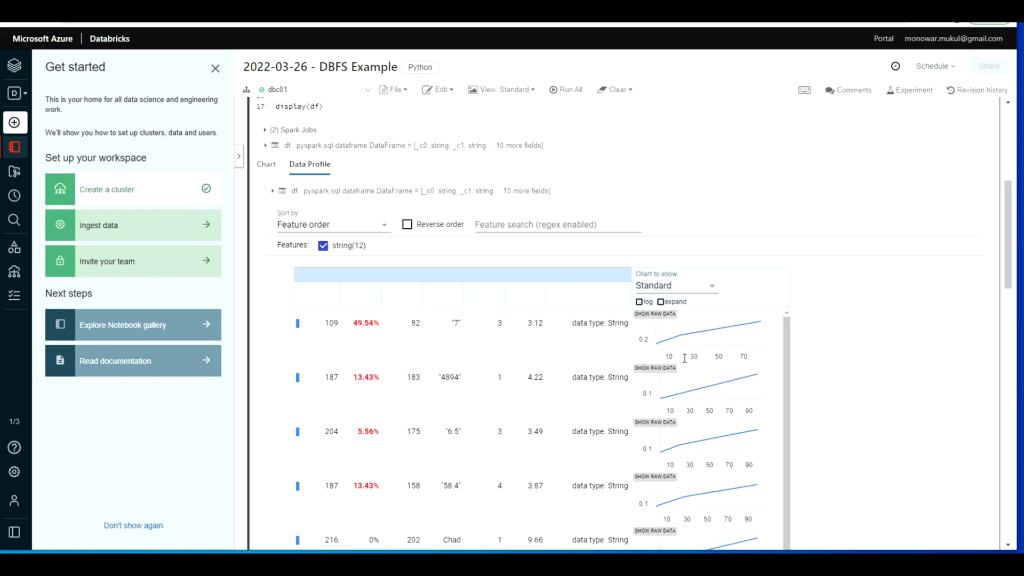
pyautogui.scroll(-15, 970, 335)
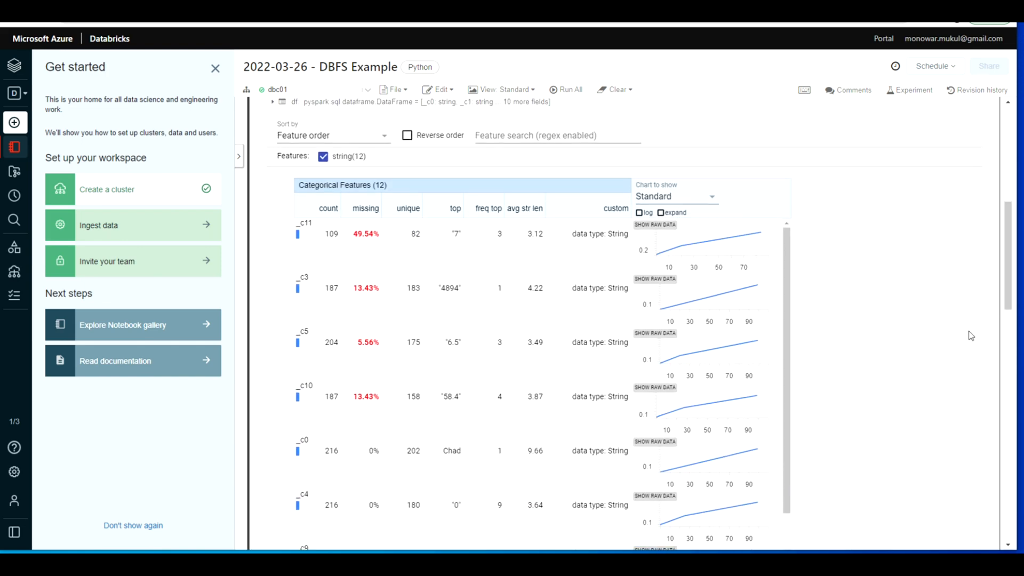
pyautogui.scroll(-5, 971, 336)
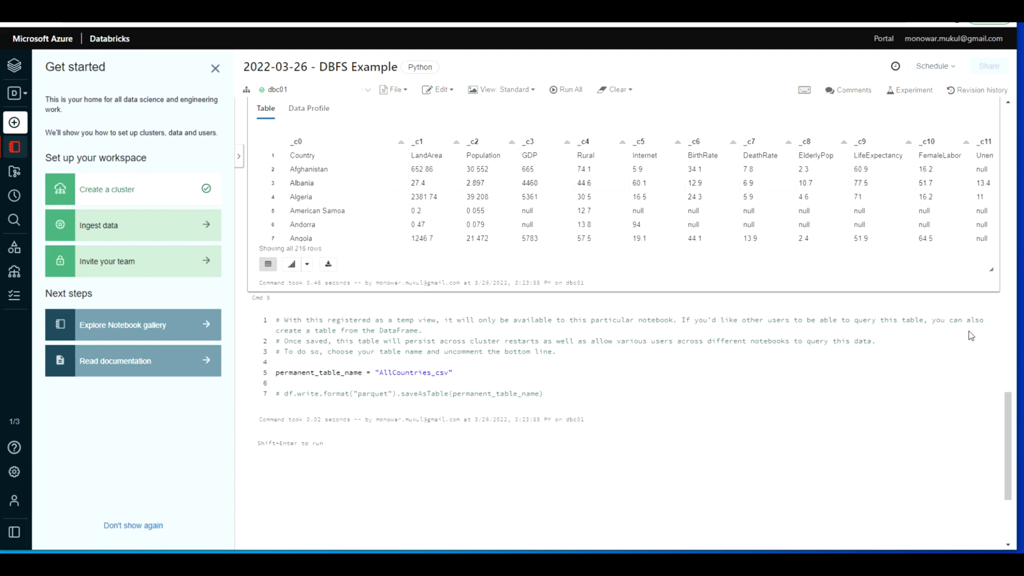
# Step: Start a new table from the default database, set its DBFS target directory to pracnotebook, and upload HollywoodMovies-1.csv
pyautogui.scroll(9, 971, 336)
pyautogui.scroll(20, 970, 335)
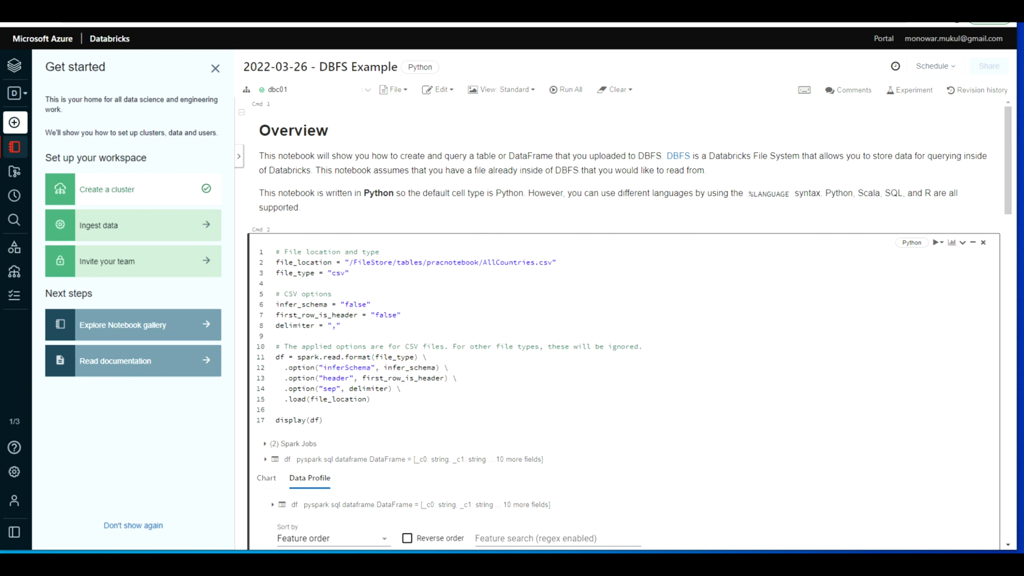
pyautogui.moveTo(48, 124)
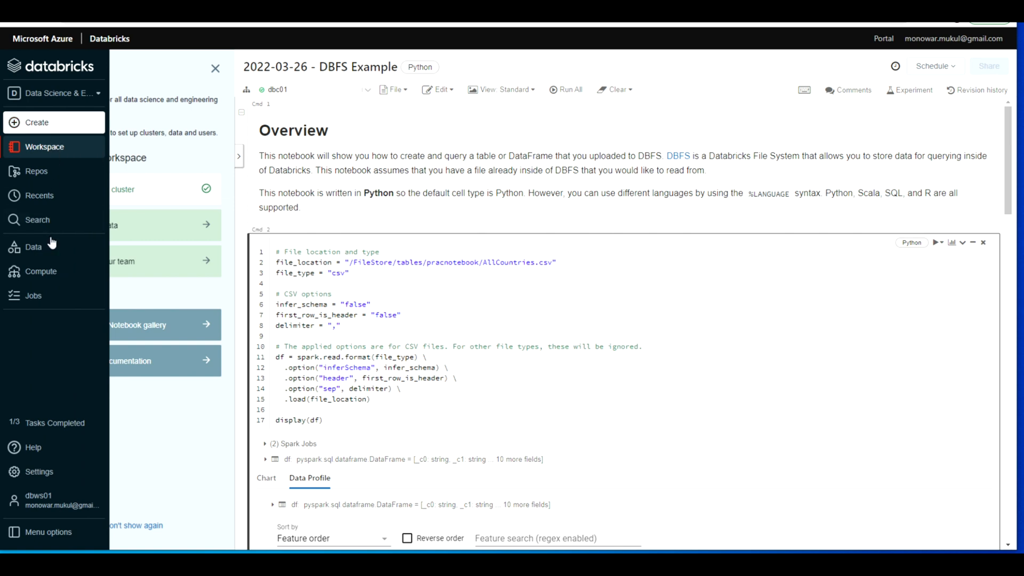
pyautogui.click(46, 248)
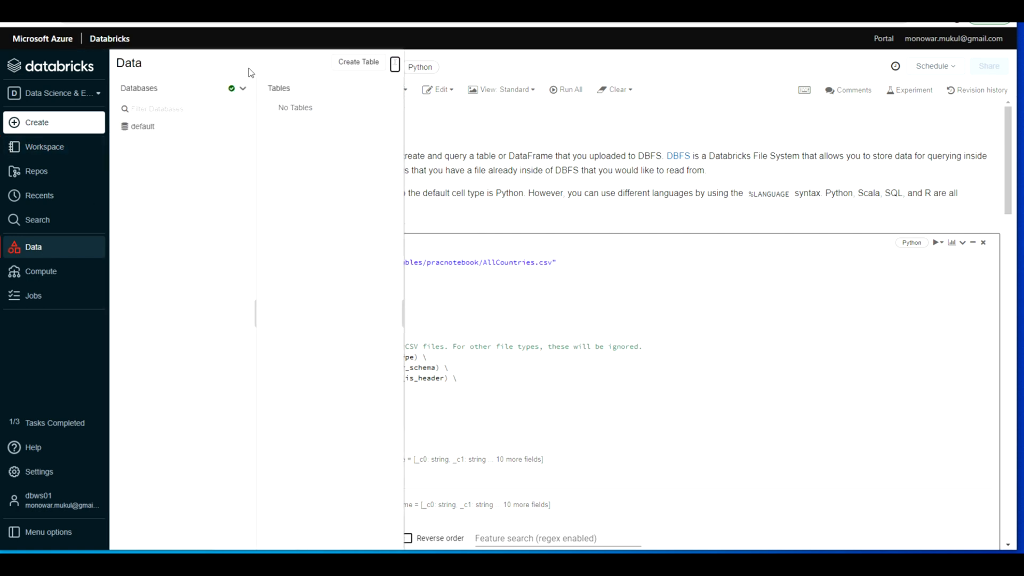
pyautogui.click(244, 93)
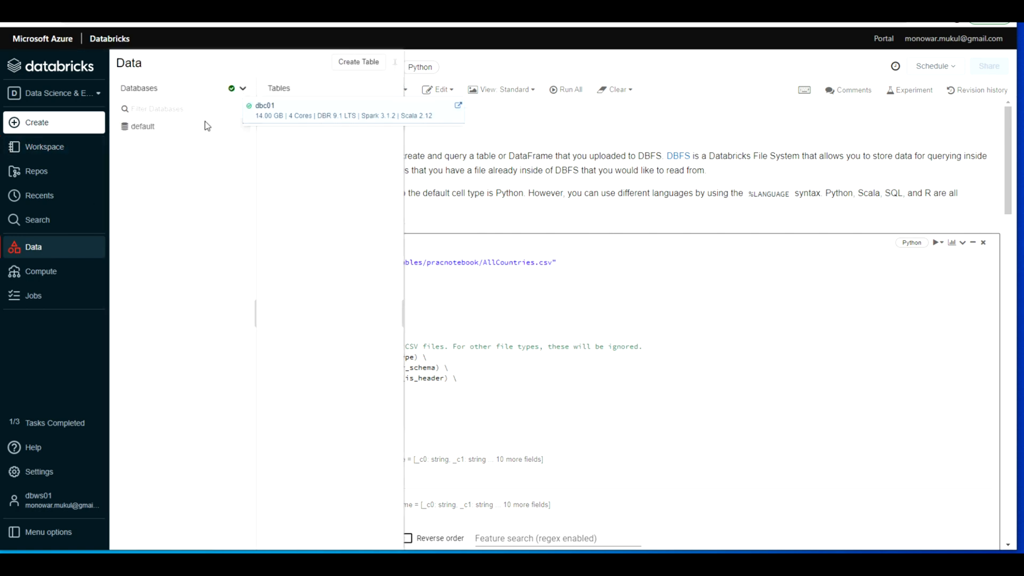
pyautogui.click(178, 132)
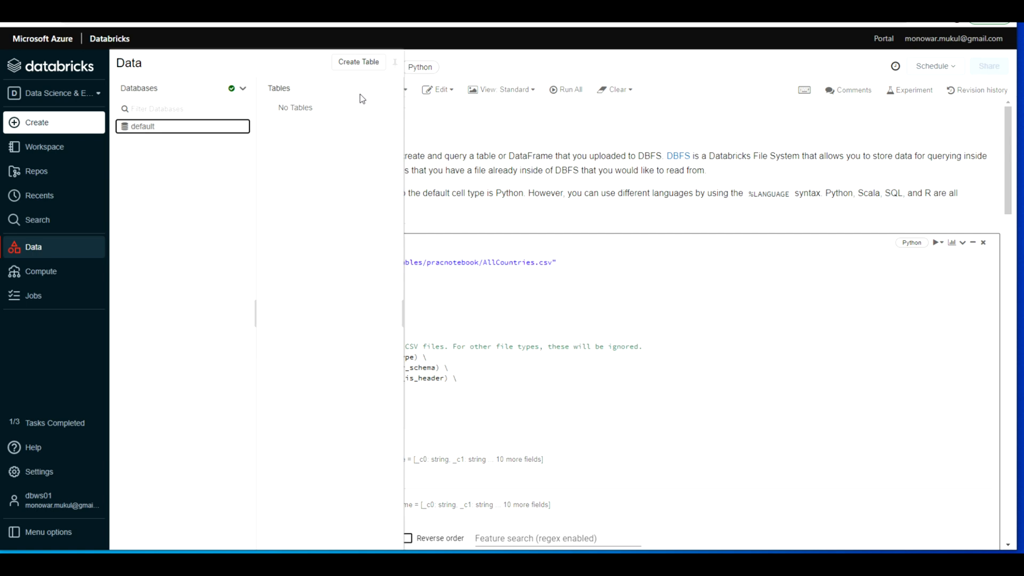
pyautogui.click(362, 63)
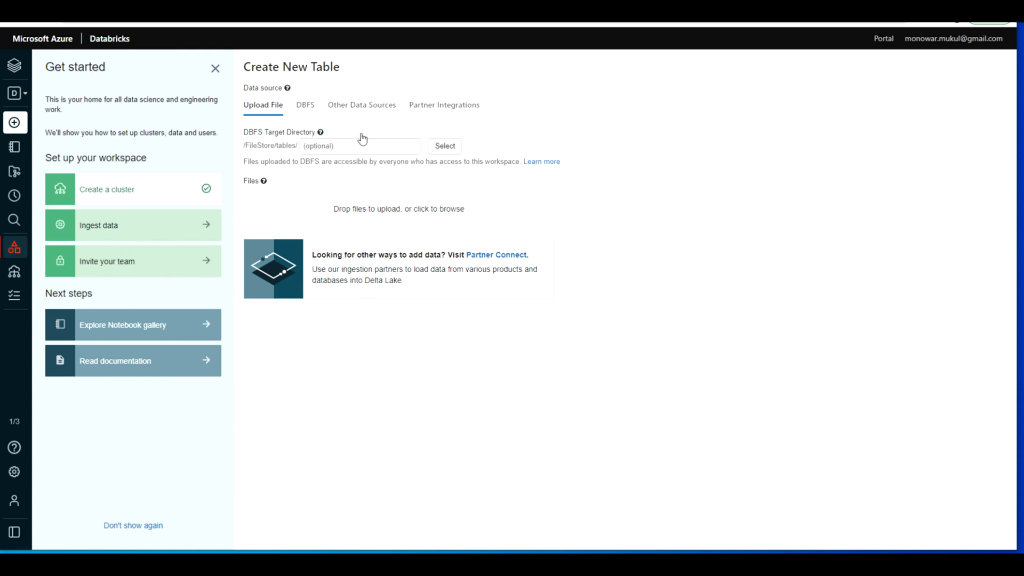
pyautogui.click(438, 145)
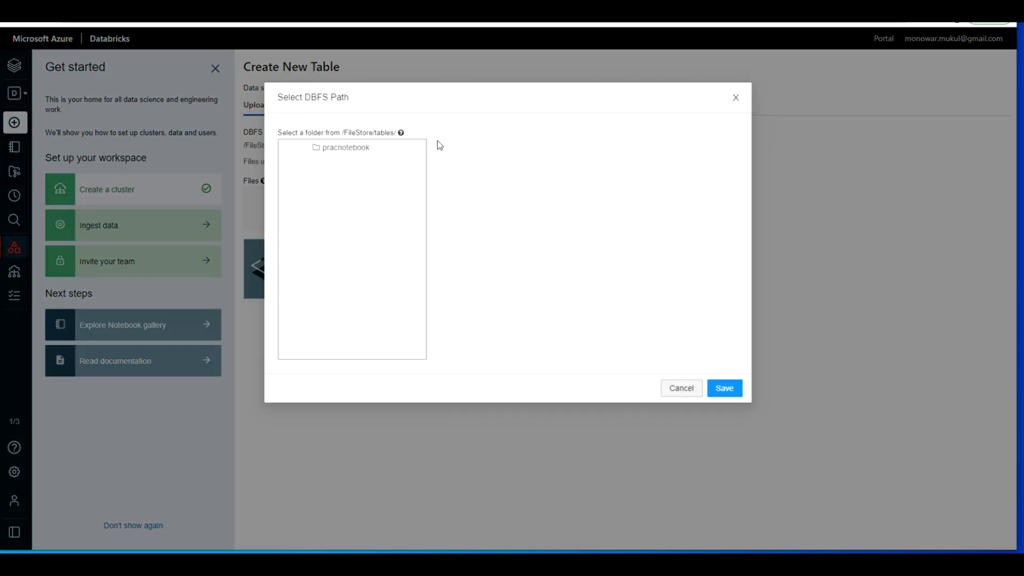
pyautogui.click(341, 150)
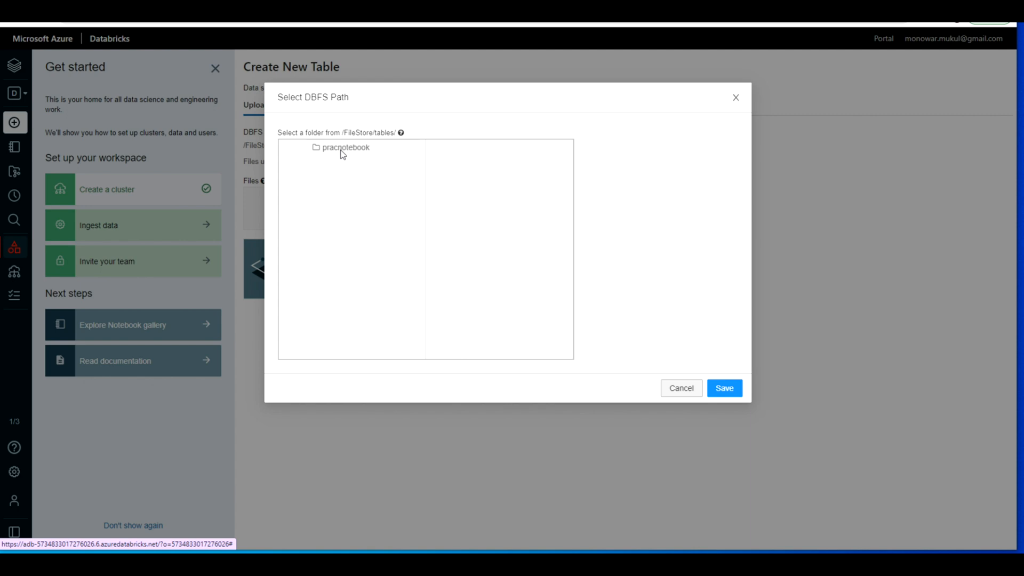
pyautogui.click(723, 388)
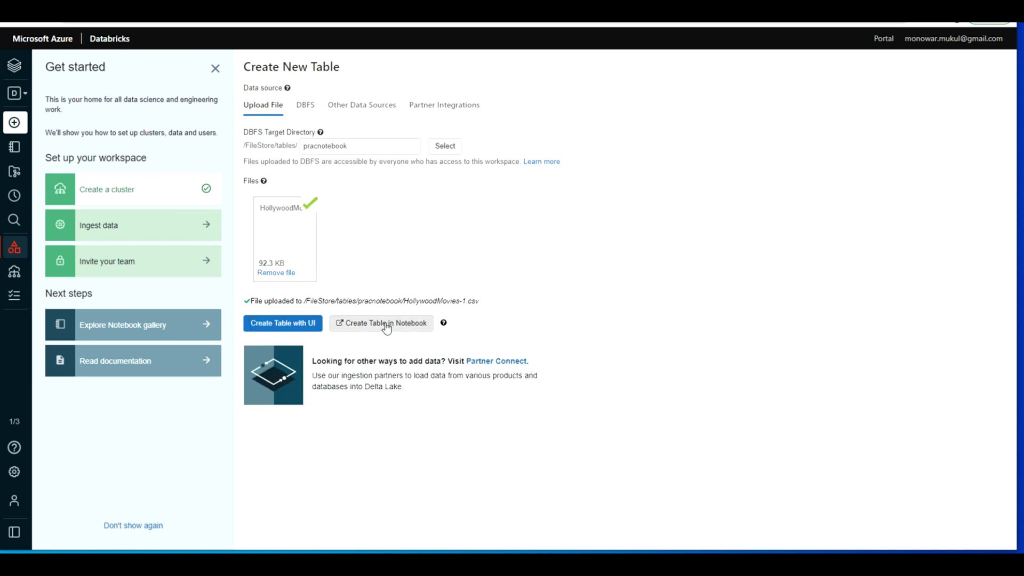
# Step: Create the HollywoodMovies-1 table in a notebook, run all its cells attached to cluster dbc01, and review the cell outputs
pyautogui.click(387, 324)
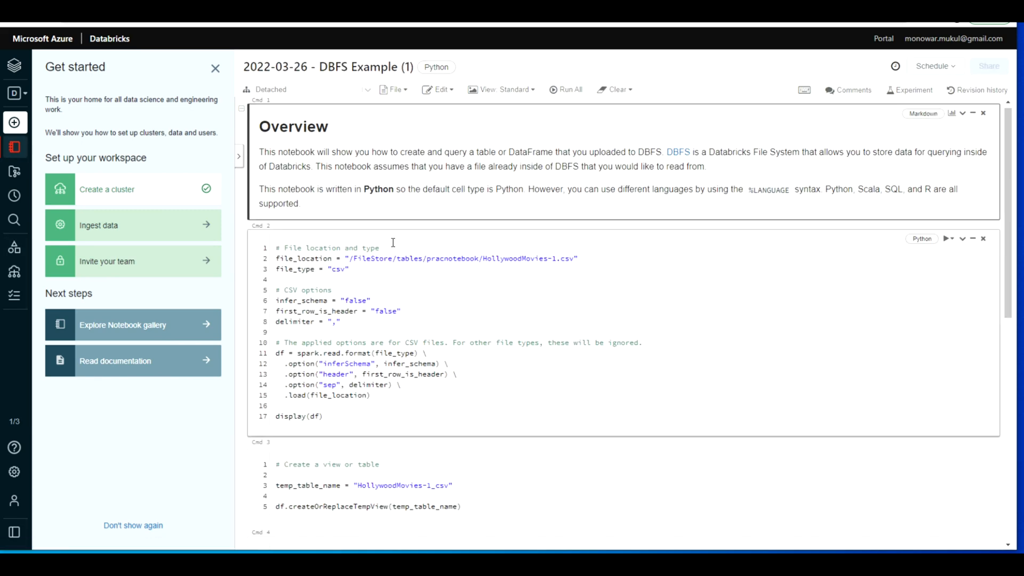
pyautogui.click(571, 92)
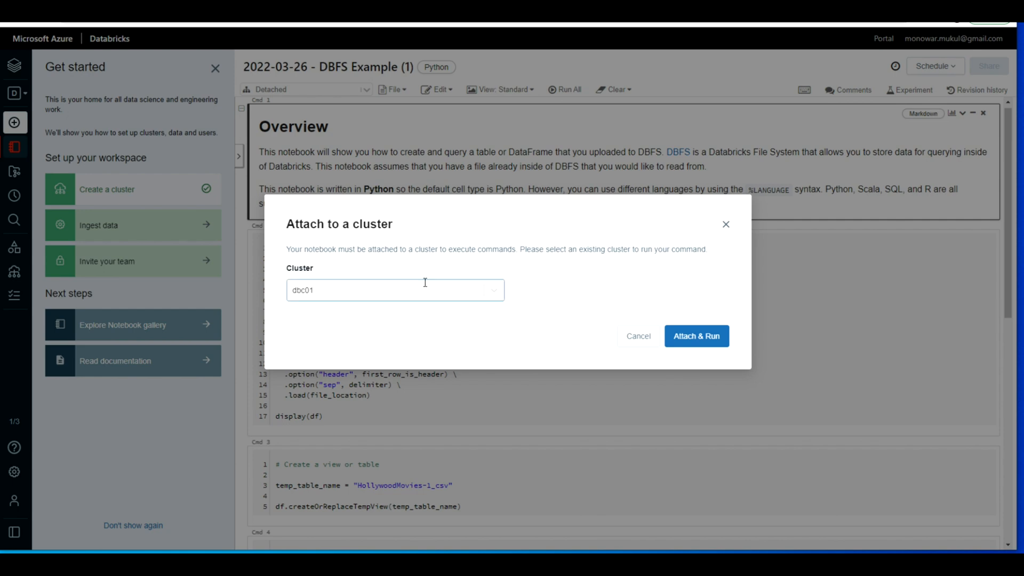
pyautogui.click(697, 336)
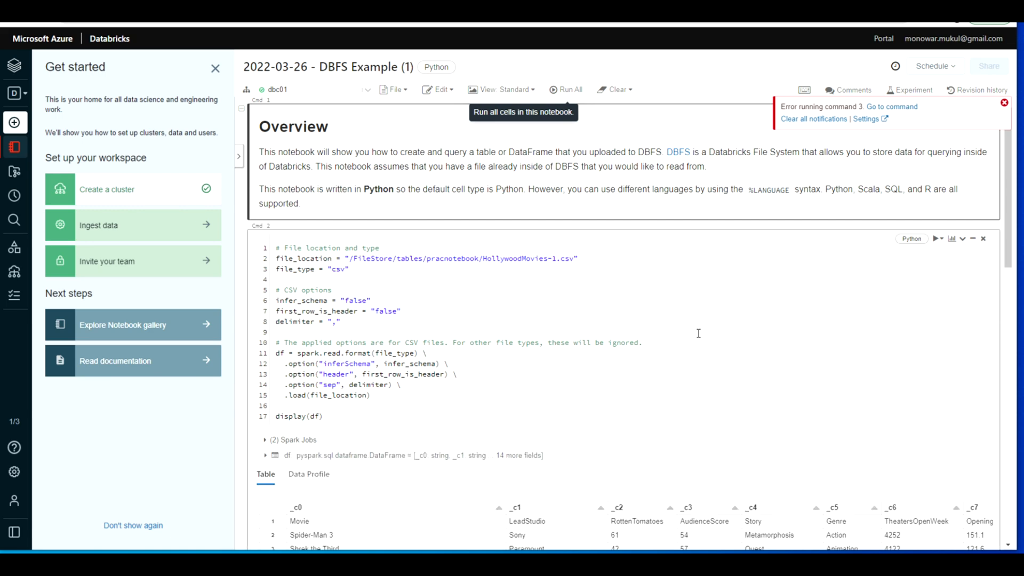
pyautogui.scroll(-10, 698, 333)
pyautogui.scroll(-5, 698, 334)
pyautogui.scroll(15, 698, 334)
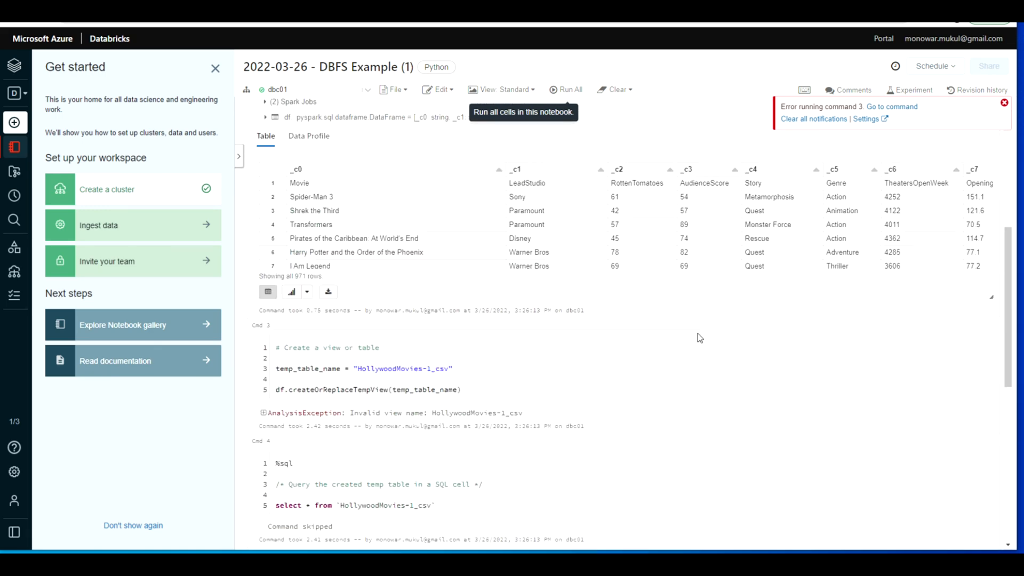
pyautogui.scroll(-15, 694, 298)
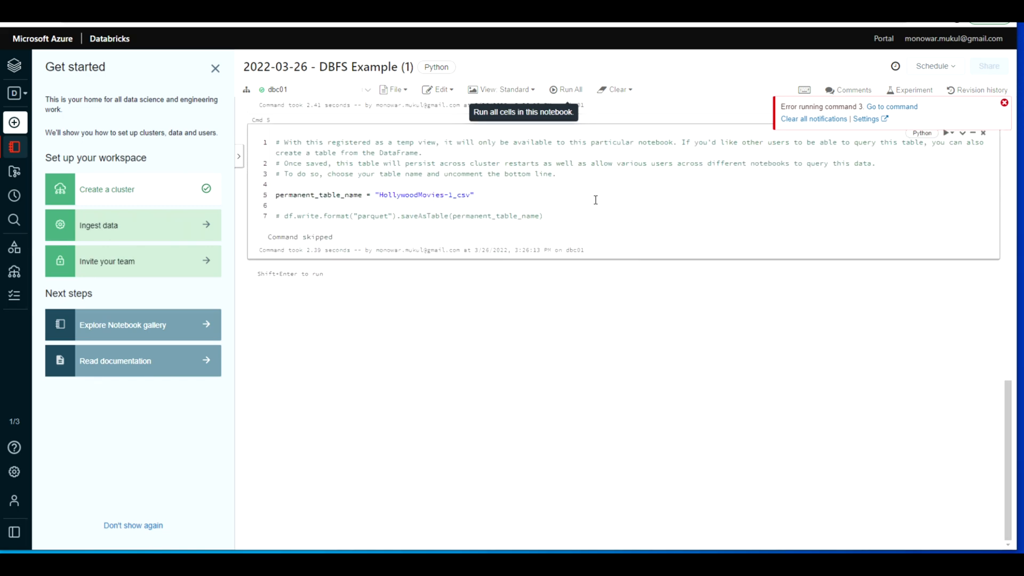
# Step: Export the notebook in IPython Notebook format and show the downloaded .ipynb file in its folder
pyautogui.click(367, 91)
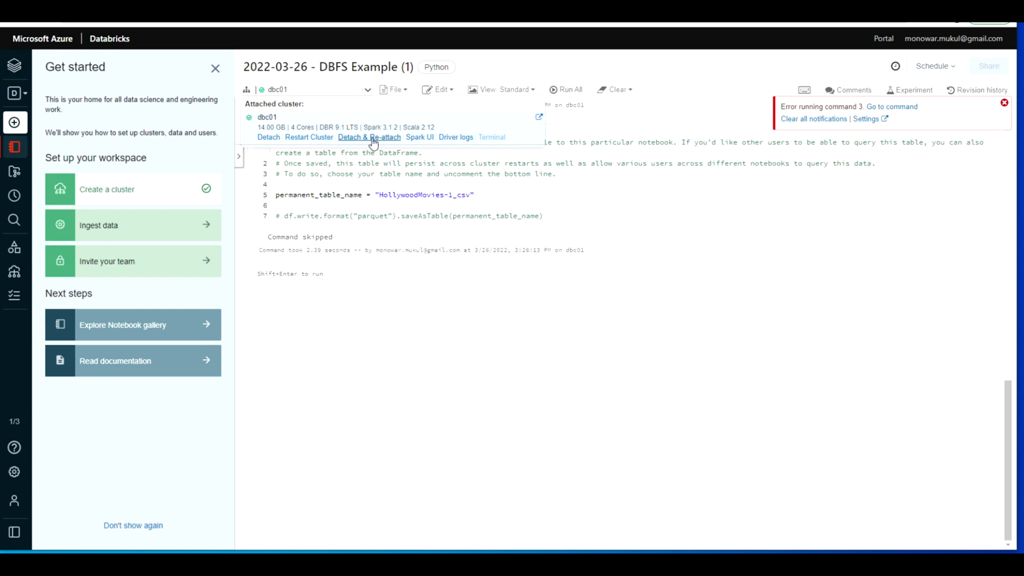
pyautogui.click(403, 90)
pyautogui.moveTo(444, 199)
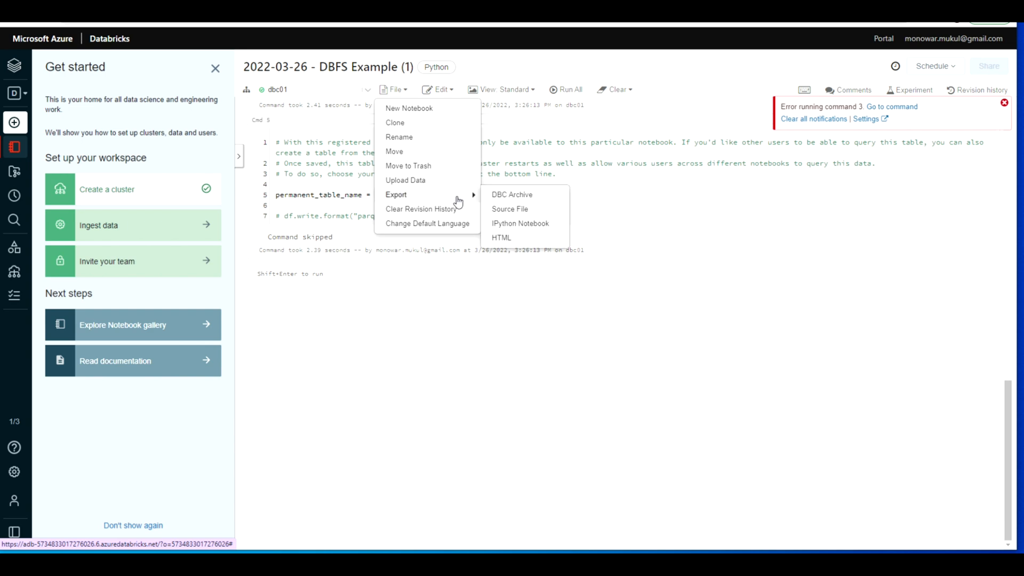
pyautogui.click(527, 223)
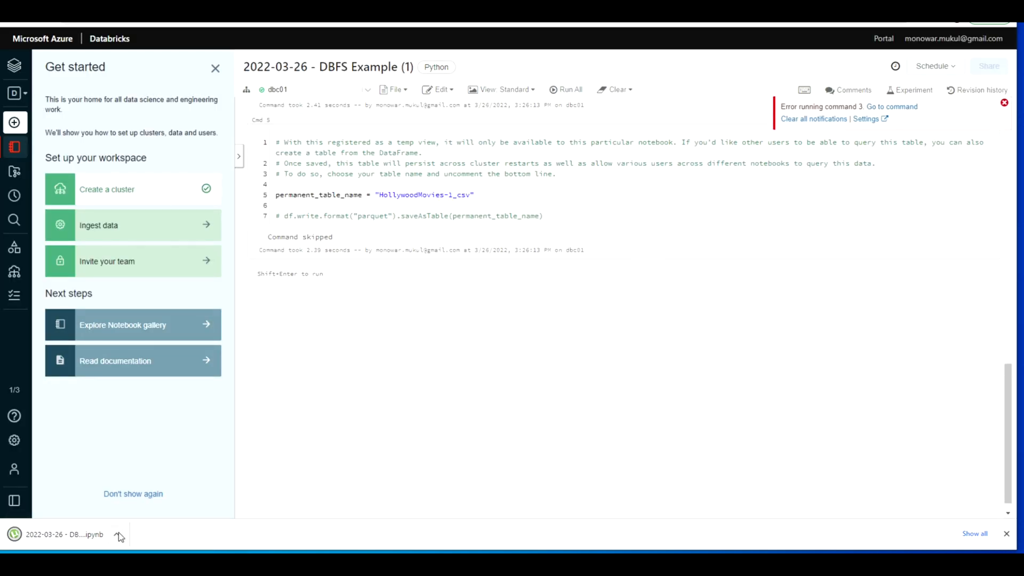
pyautogui.click(117, 533)
pyautogui.click(165, 499)
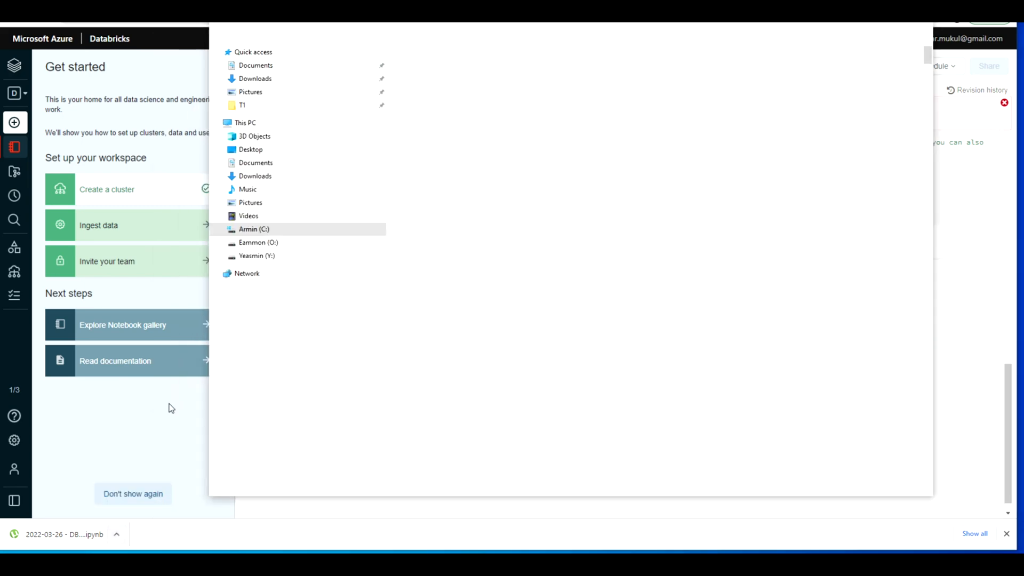
pyautogui.moveTo(698, 2); pyautogui.dragTo(0, 533)
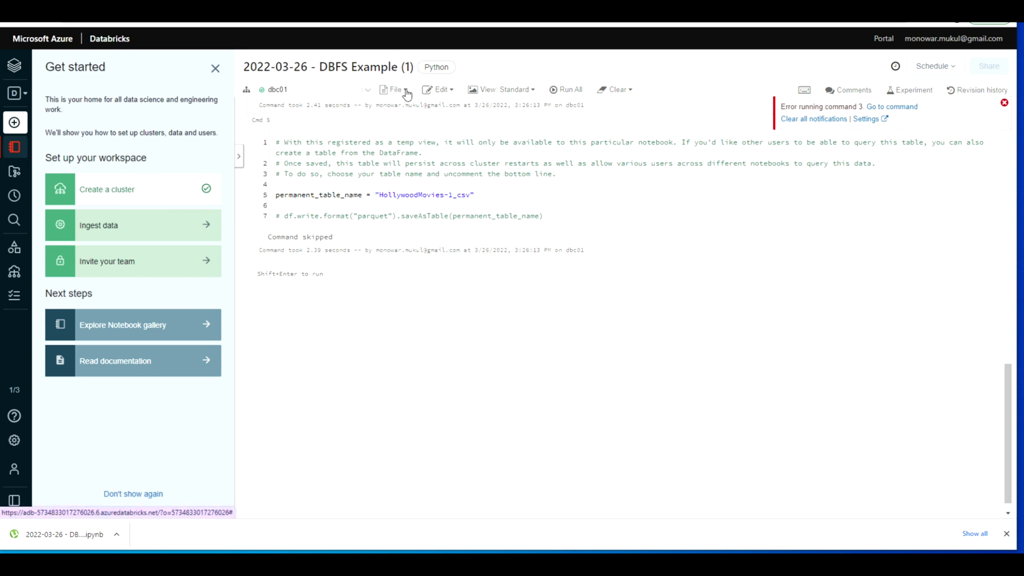
# Step: Create an empty Python notebook named test02 attached to cluster dbc01
pyautogui.click(398, 91)
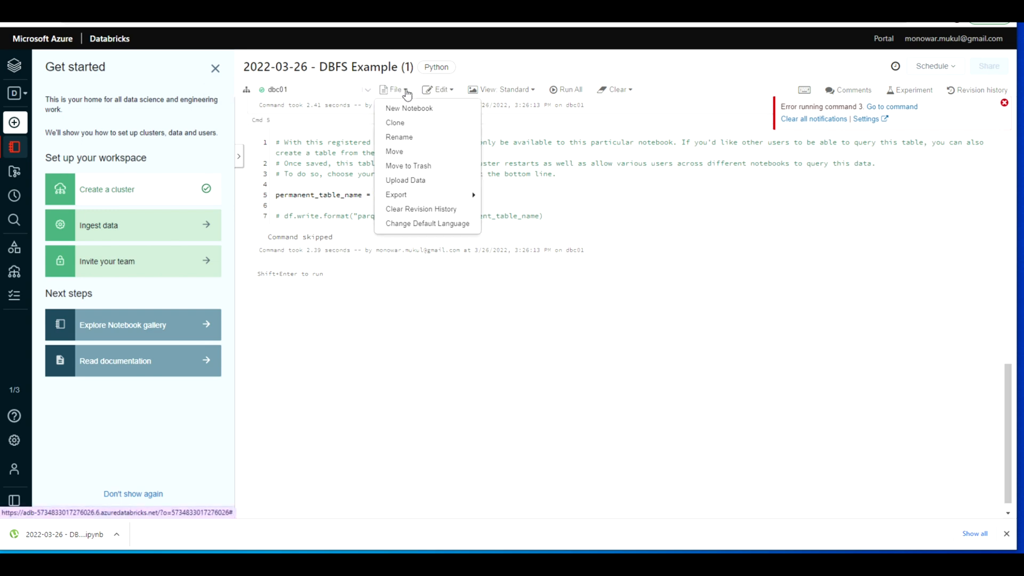
pyautogui.click(440, 181)
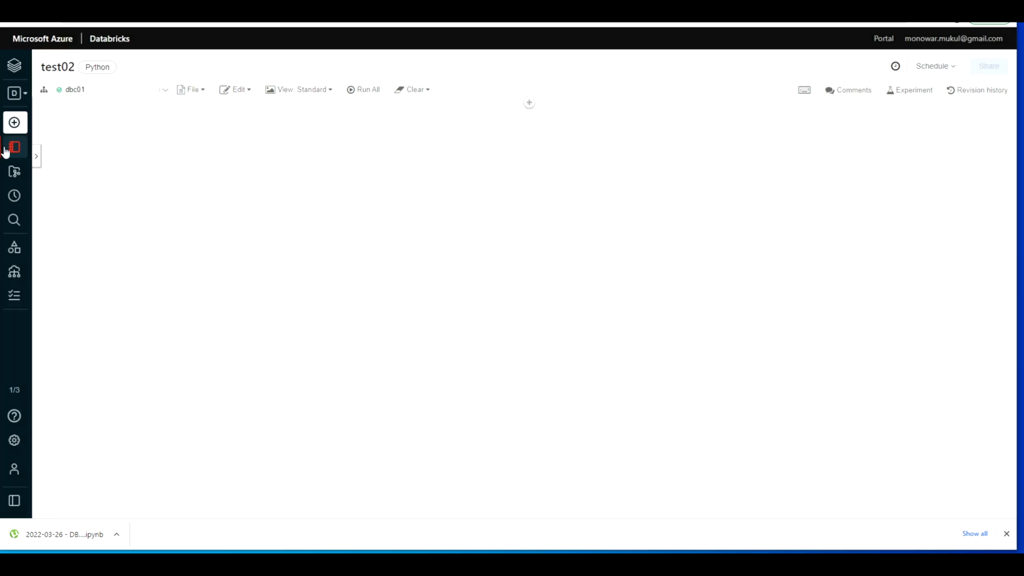
# Step: Import the notebook file dbjobtest.ipynb into the user's workspace home folder
pyautogui.moveTo(19, 151)
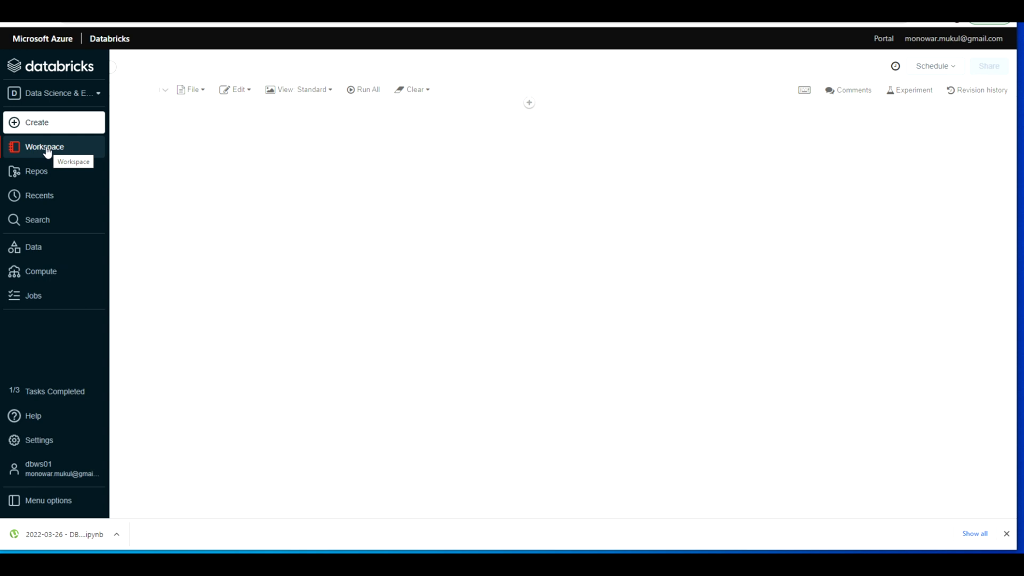
pyautogui.click(52, 152)
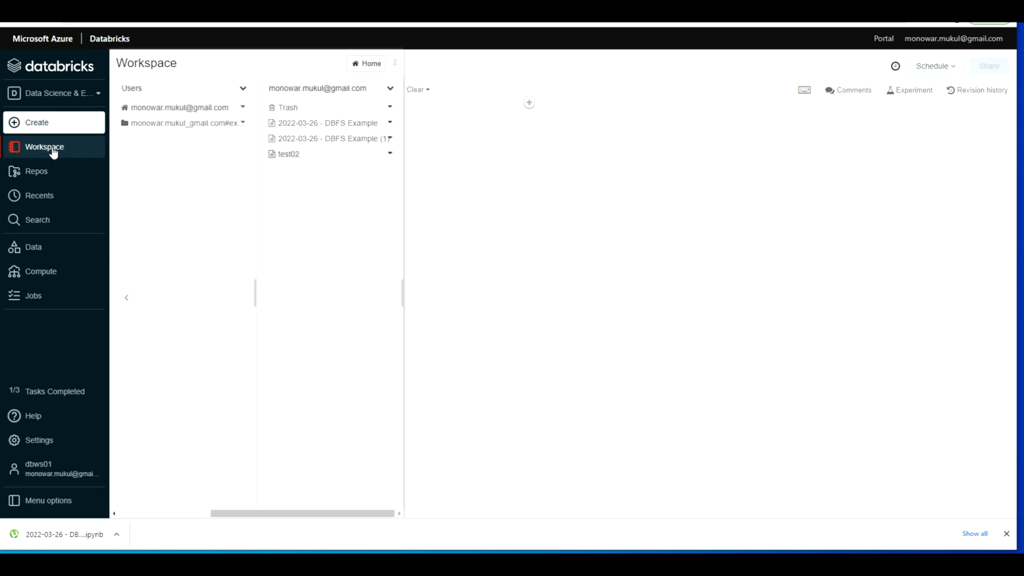
pyautogui.click(390, 90)
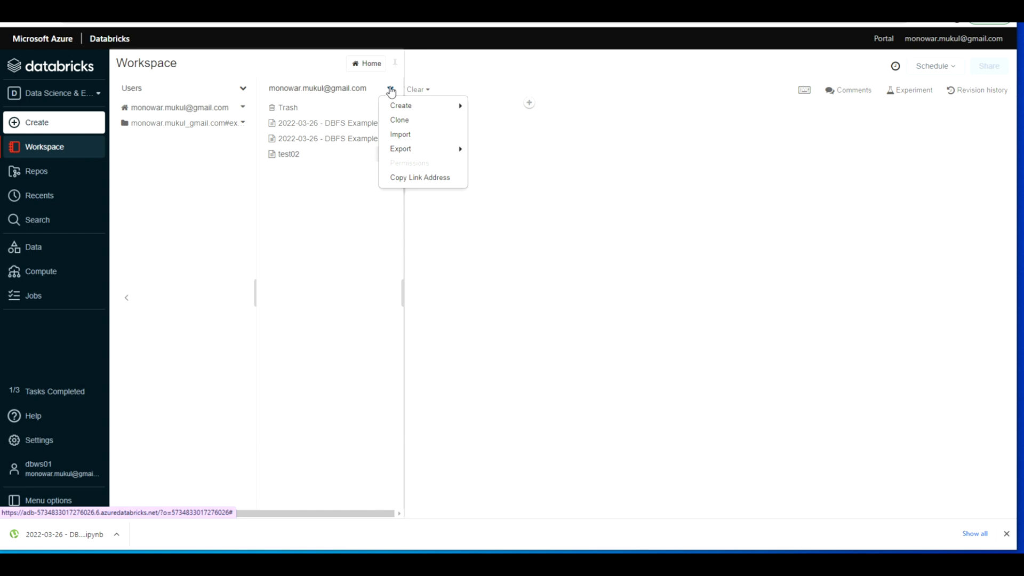
pyautogui.click(417, 135)
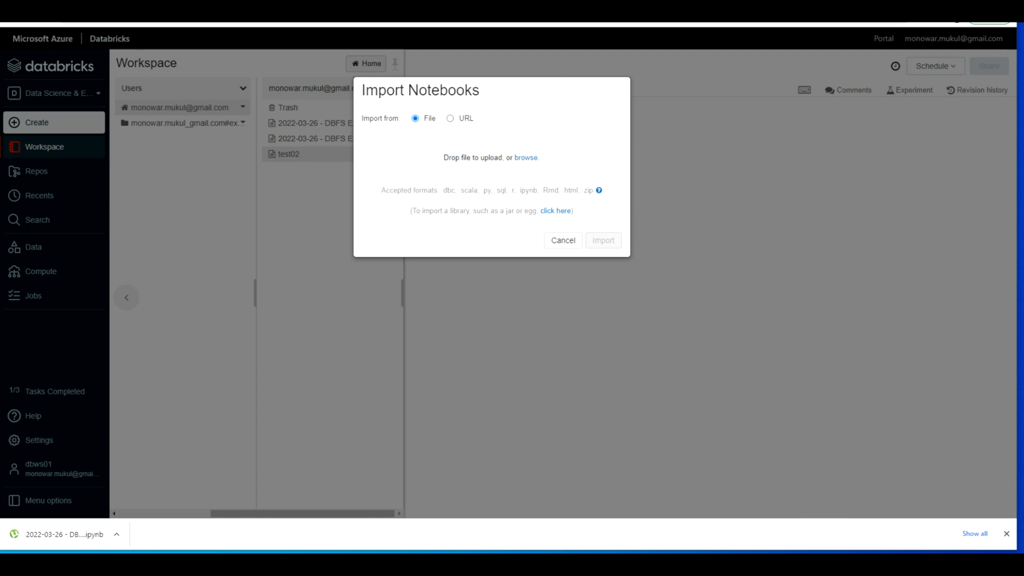
pyautogui.moveTo(298, 24); pyautogui.dragTo(503, 175)
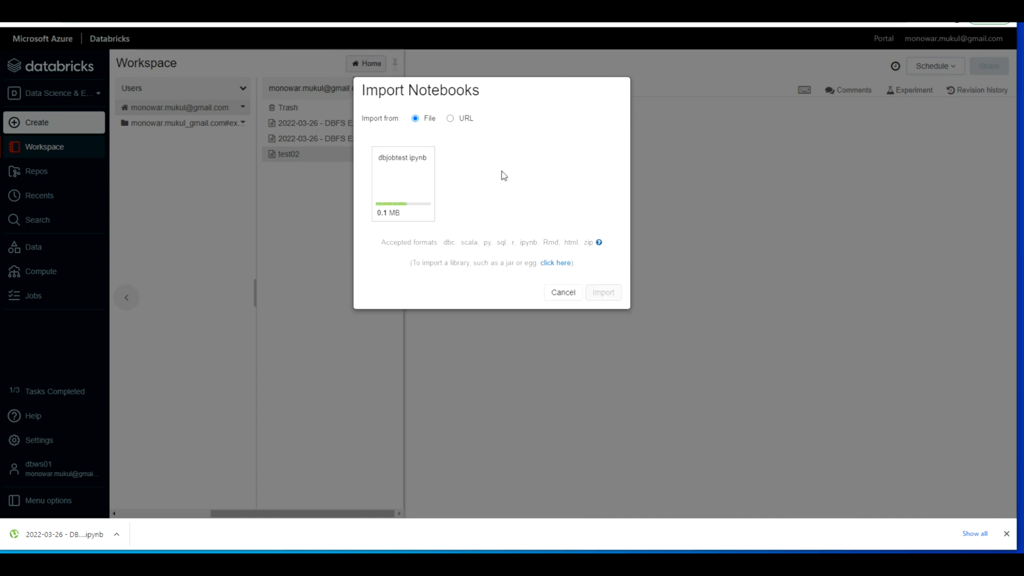
pyautogui.click(603, 293)
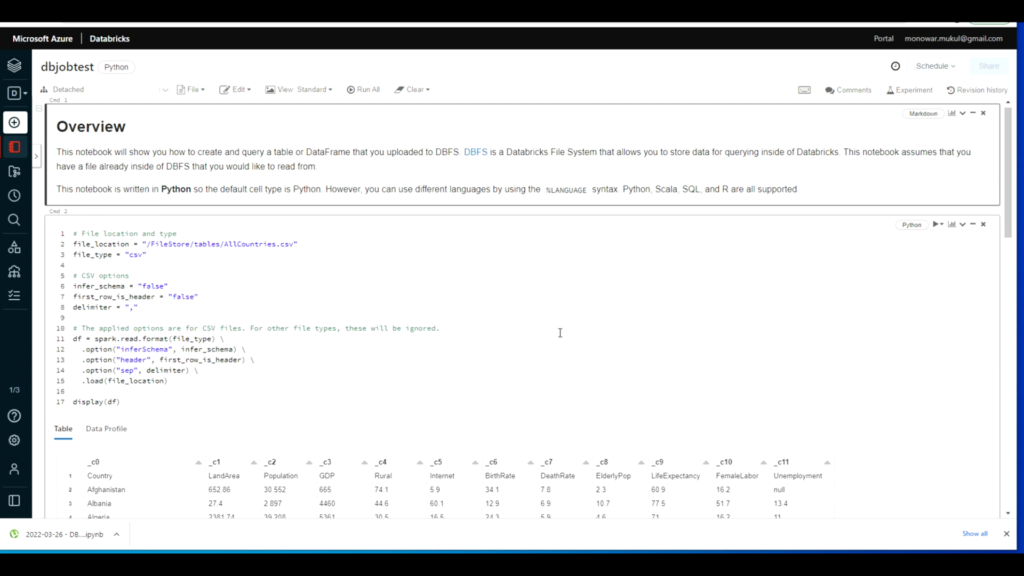
# Step: Run all cells of the dbjobtest notebook on cluster dbc01, go to the failing command, and run all cells again
pyautogui.scroll(-20, 560, 332)
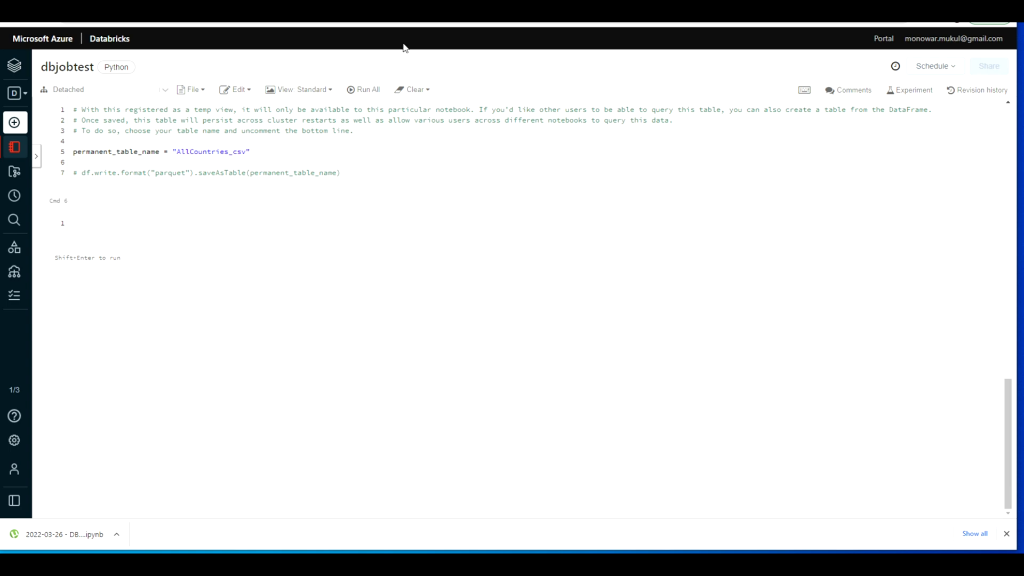
pyautogui.click(238, 152)
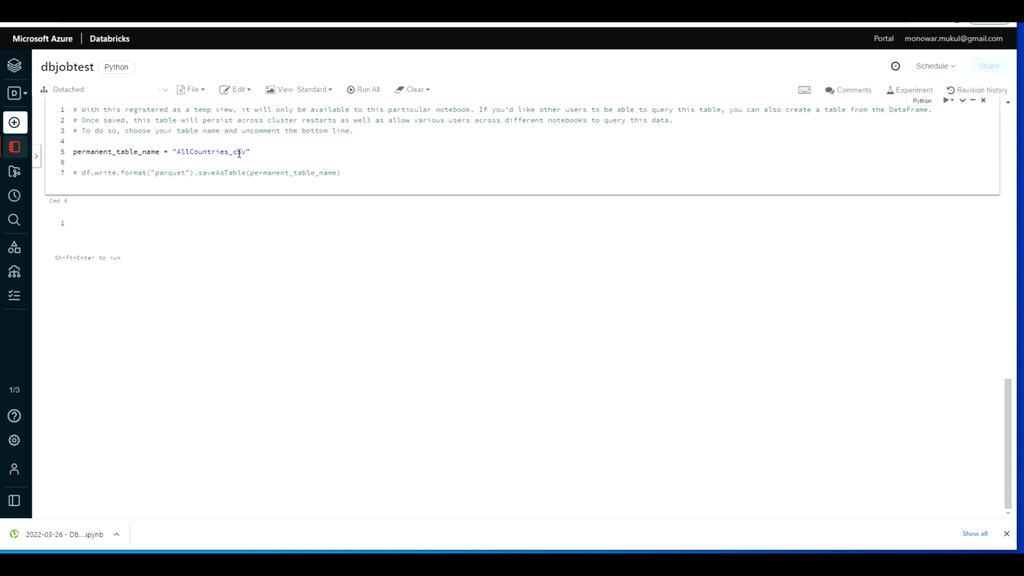
pyautogui.click(365, 89)
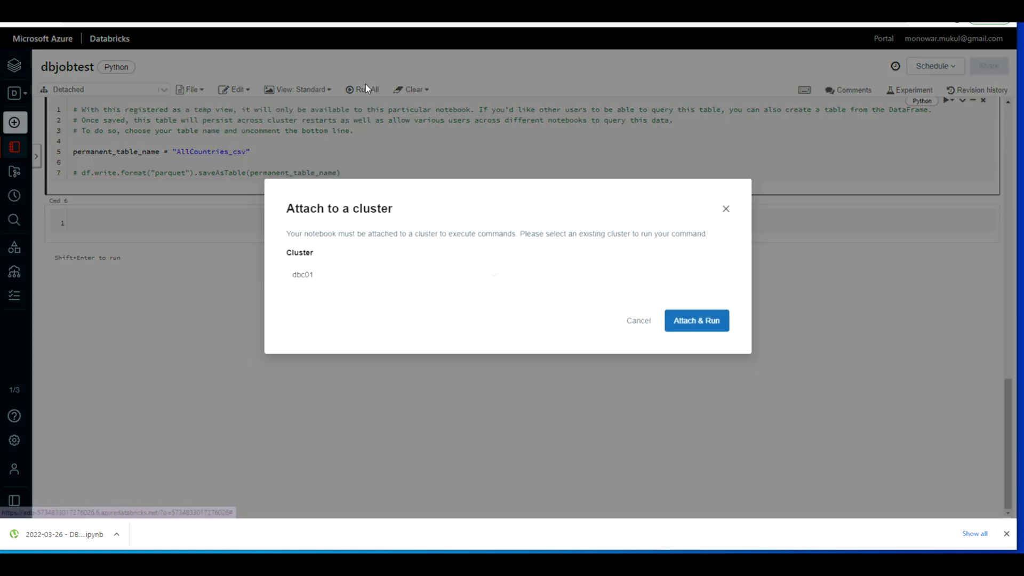
pyautogui.click(713, 323)
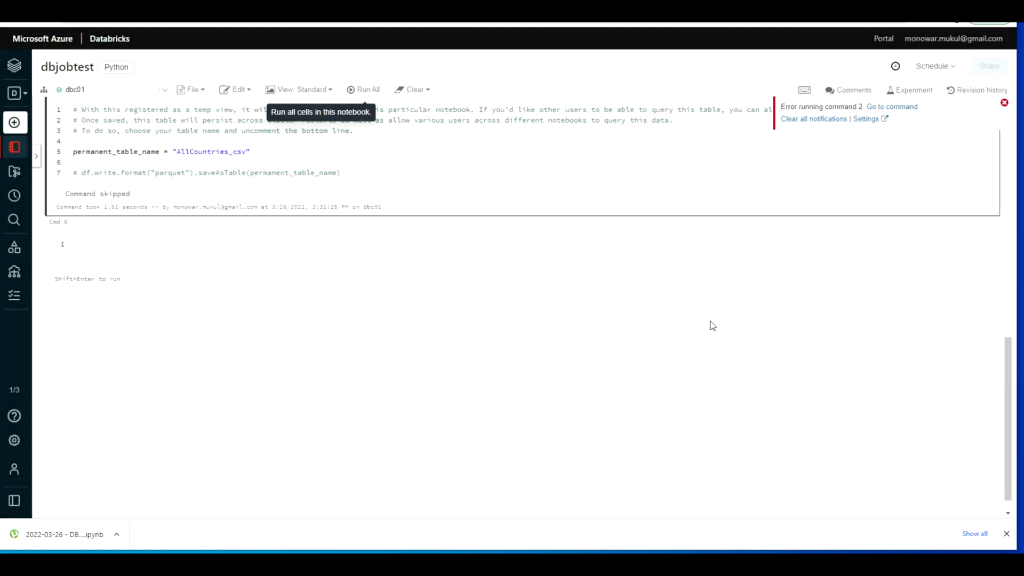
pyautogui.click(901, 107)
pyautogui.click(366, 91)
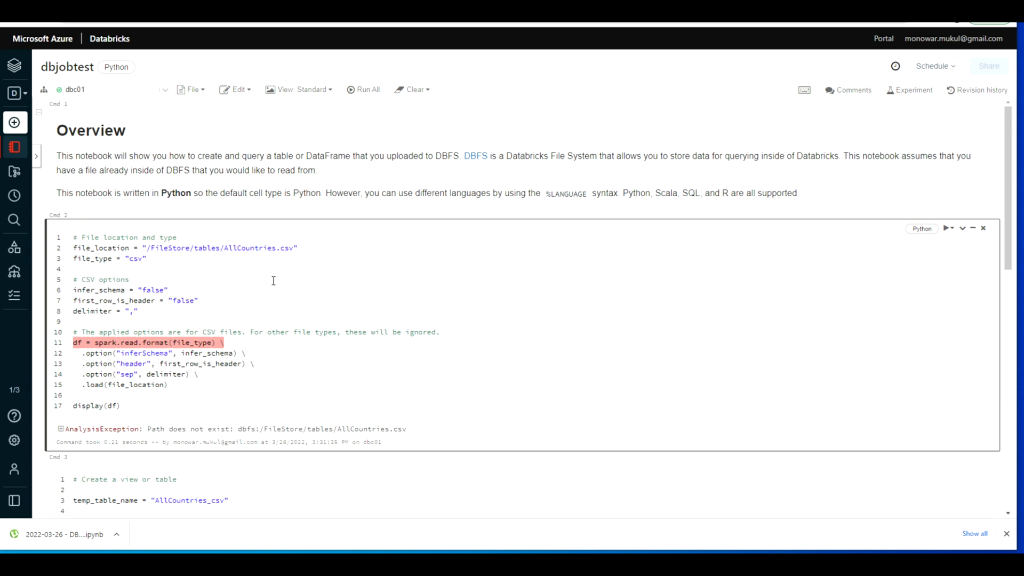
# Step: Upload AllCountries.csv, HollywoodMovies.csv and dbjobtest.ipynb to the /FileStore/tables directory as new table sources
pyautogui.click(292, 251)
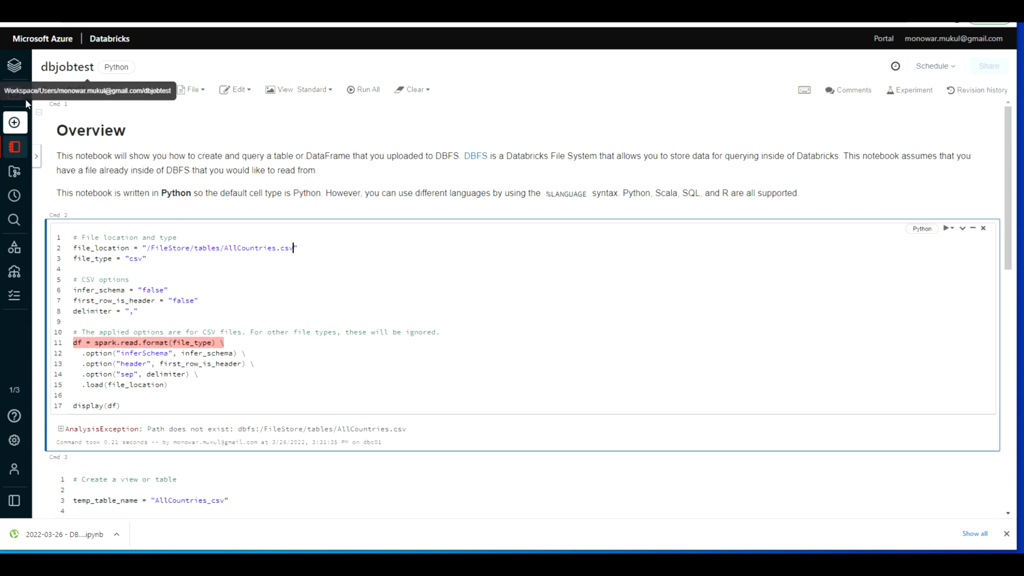
pyautogui.moveTo(12, 93)
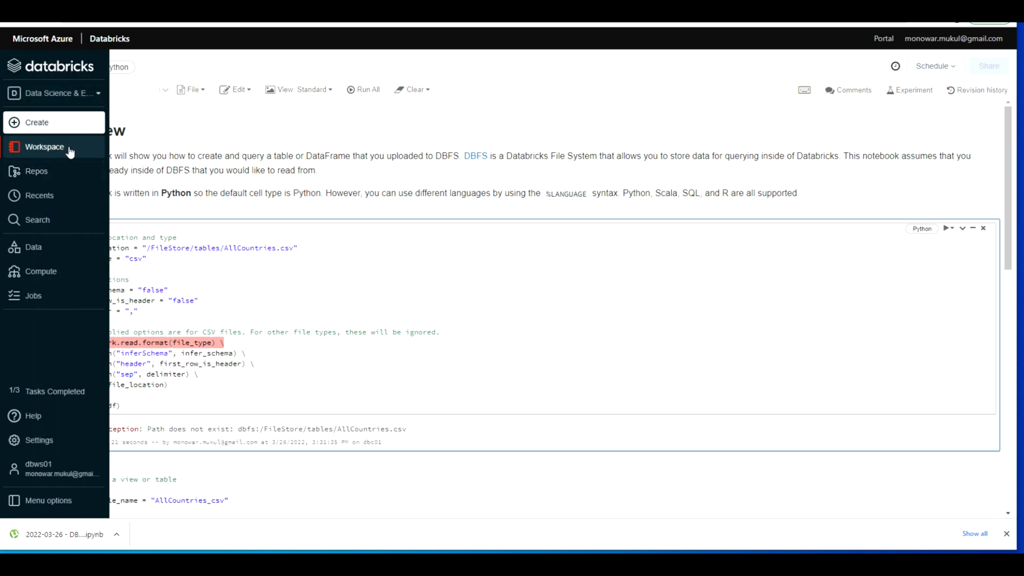
pyautogui.click(47, 251)
pyautogui.click(47, 251)
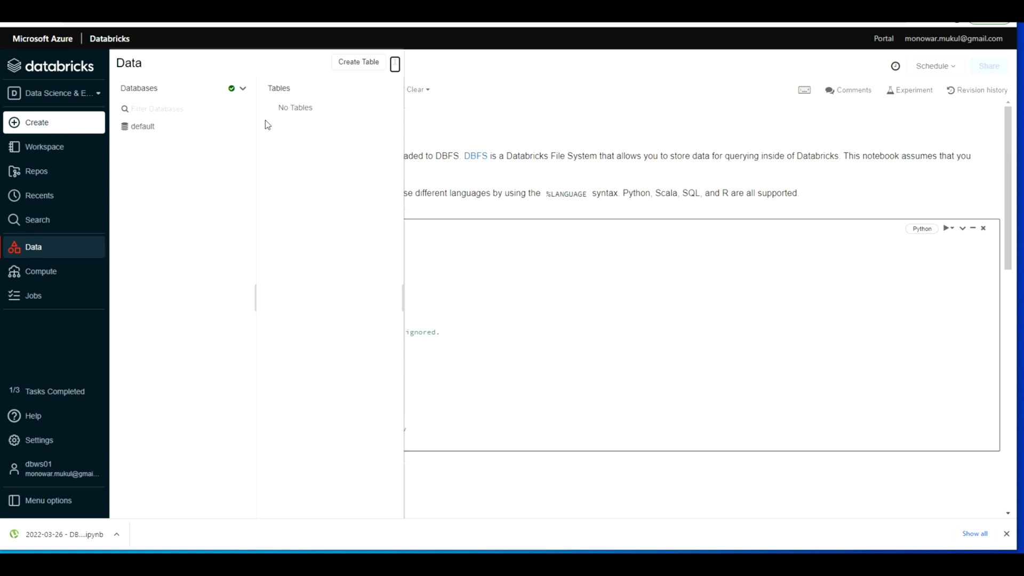
pyautogui.click(354, 62)
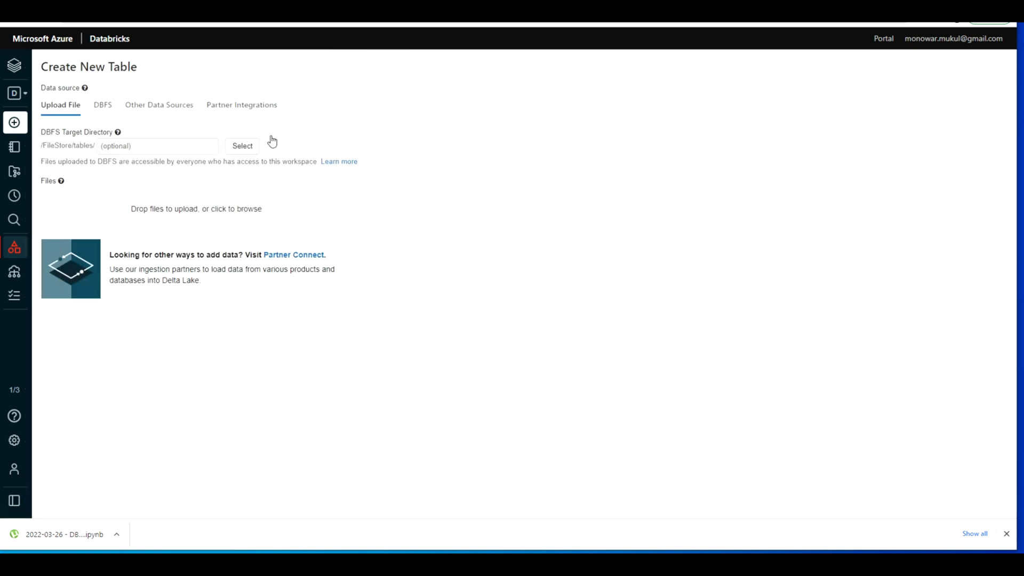
pyautogui.click(249, 209)
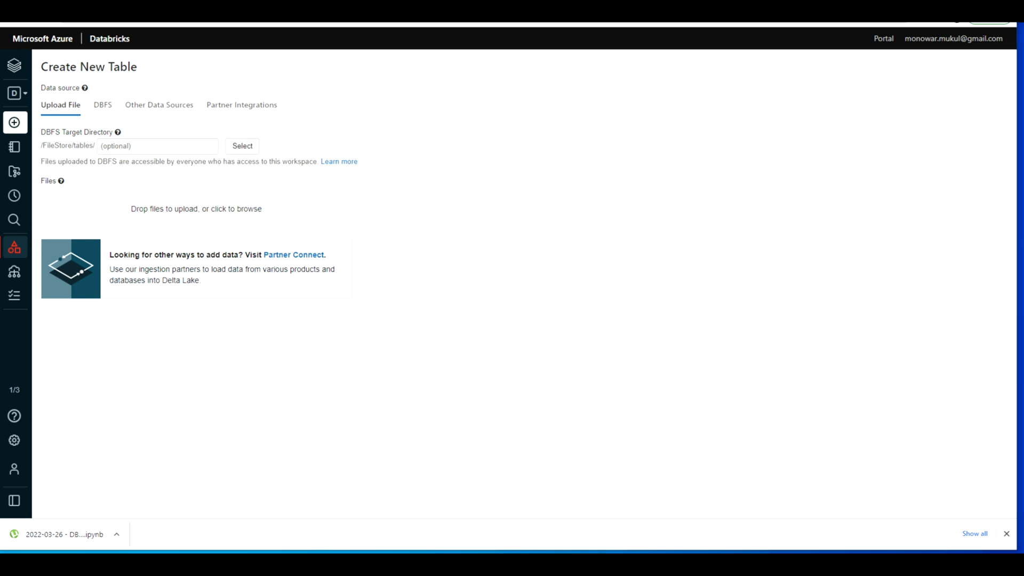
pyautogui.click(130, 288)
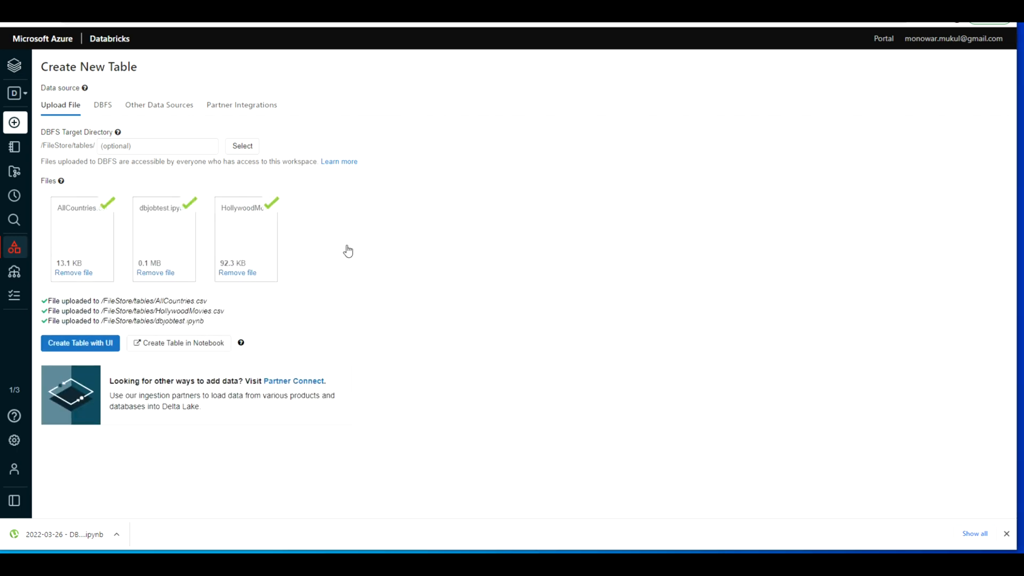
# Step: Browse DBFS to the /FileStore/tables folder to check the uploaded files
pyautogui.click(103, 105)
pyautogui.click(84, 150)
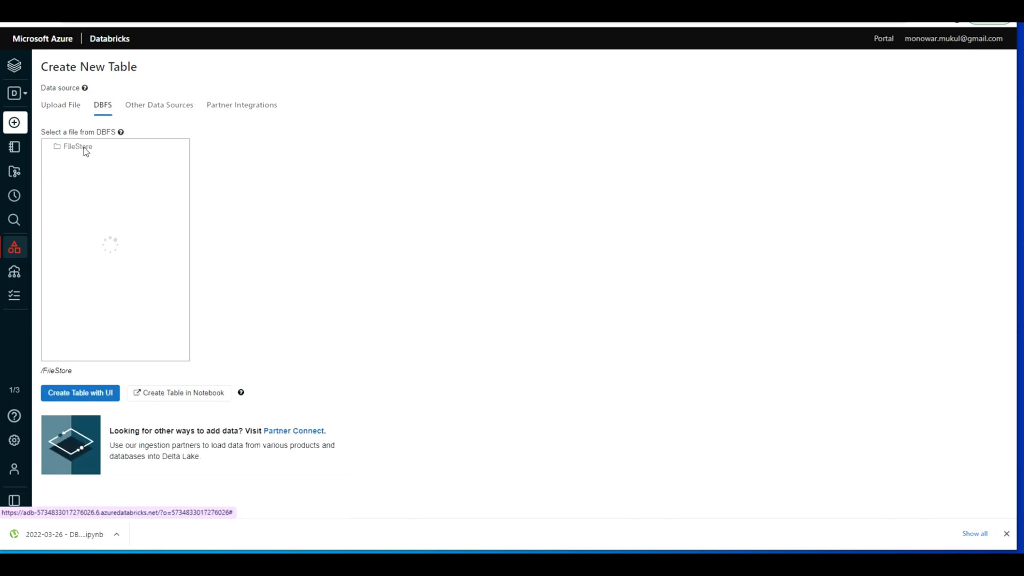
pyautogui.click(233, 147)
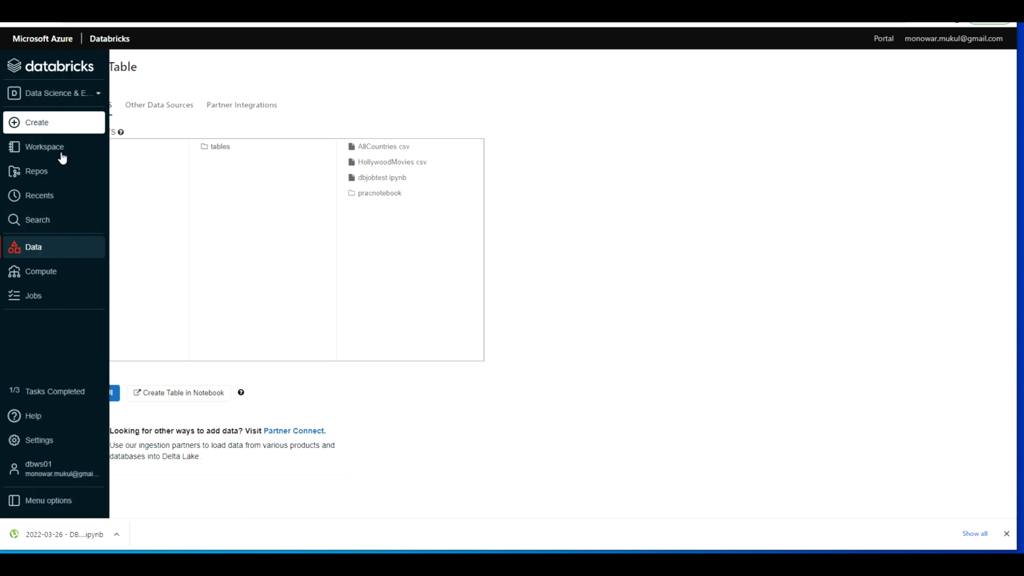
pyautogui.click(57, 146)
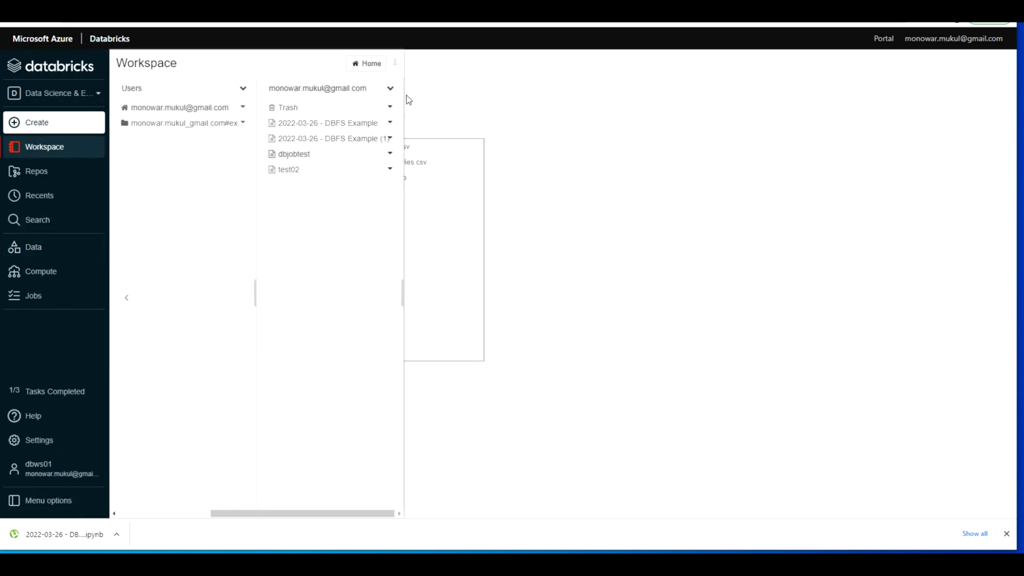
pyautogui.click(391, 90)
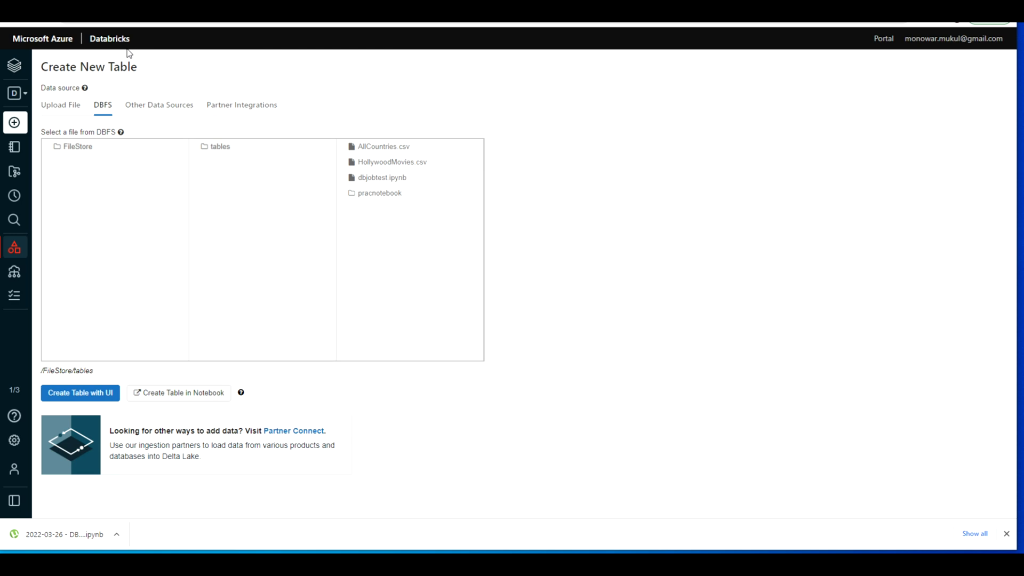
pyautogui.moveTo(16, 94)
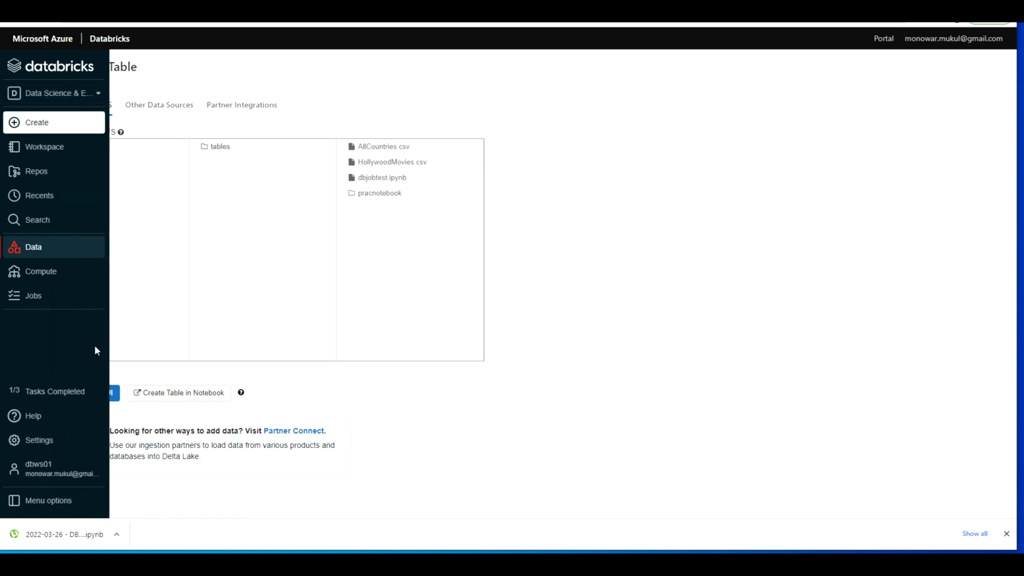
pyautogui.click(41, 255)
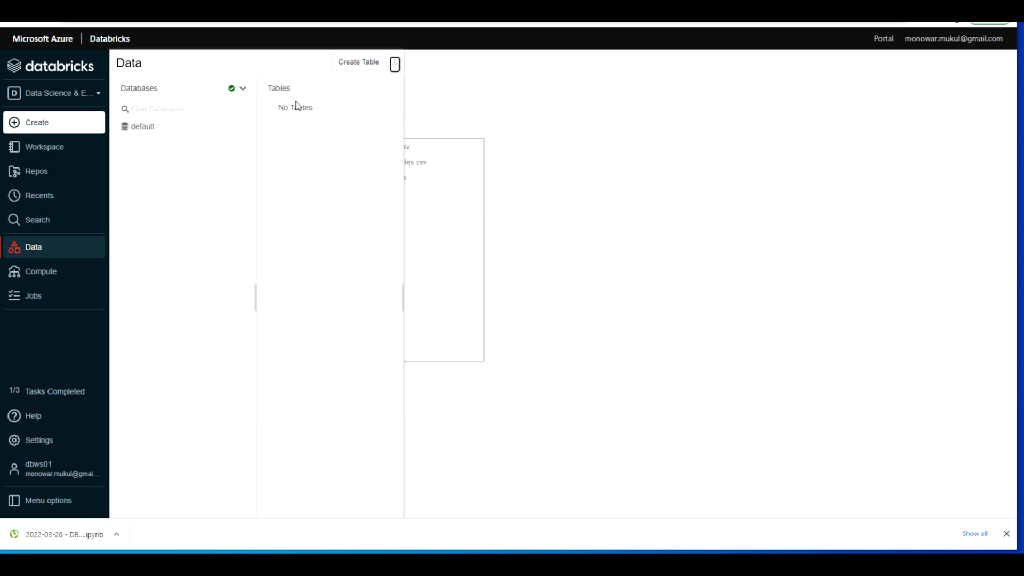
pyautogui.click(244, 89)
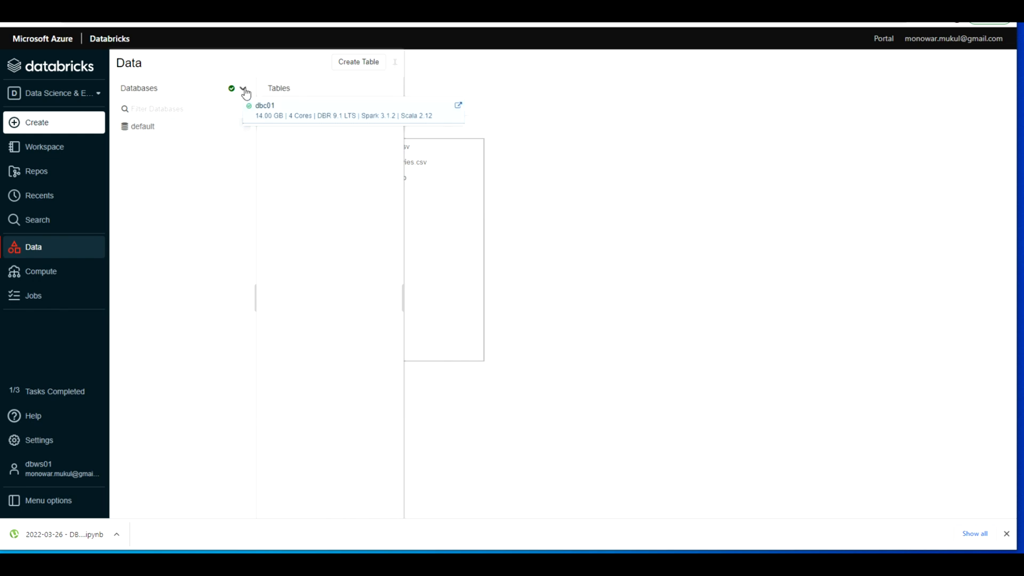
# Step: Open the test02 notebook from the workspace home folder and add an empty Python cell
pyautogui.click(61, 156)
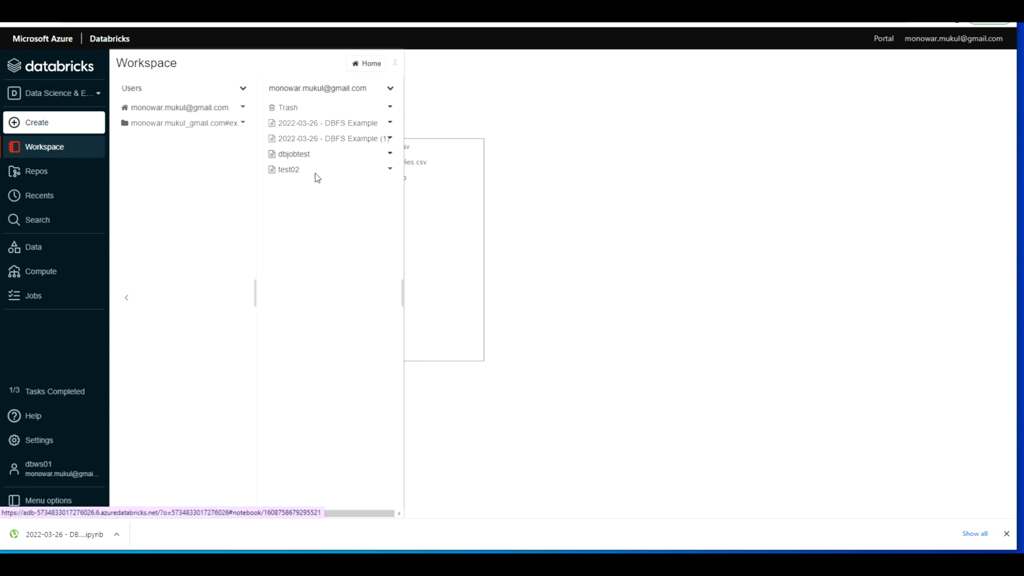
pyautogui.click(317, 176)
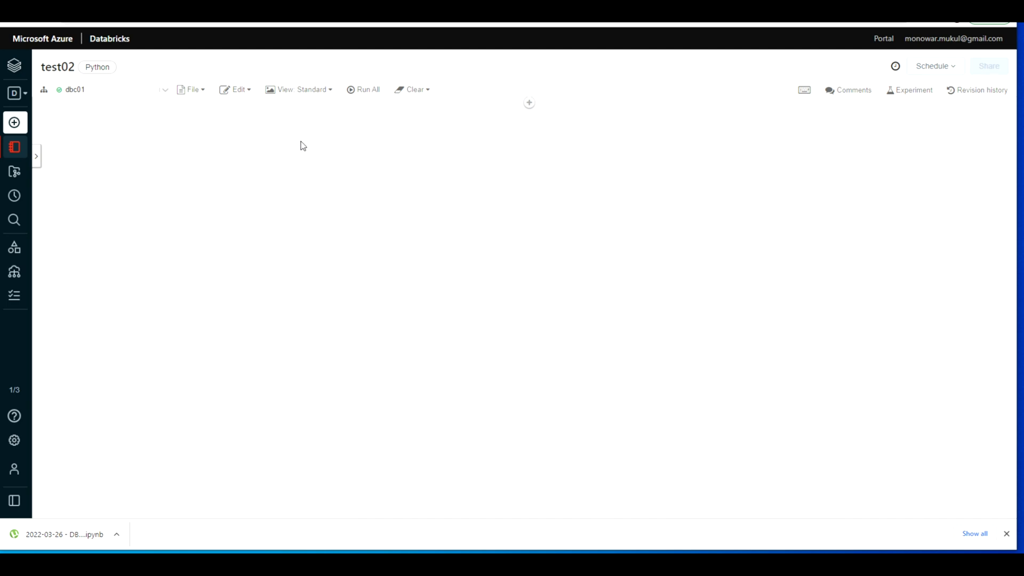
pyautogui.click(530, 103)
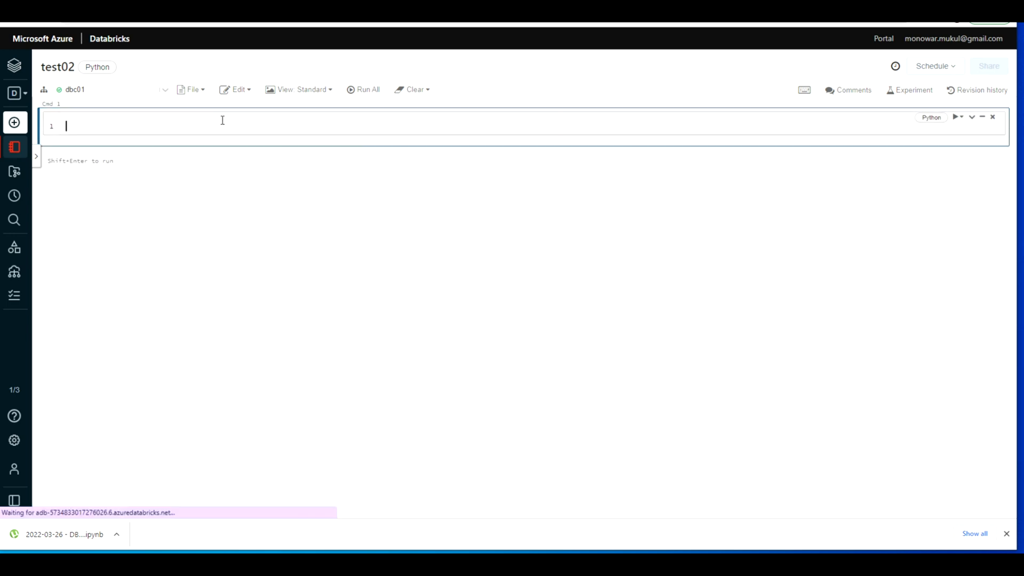
pyautogui.click(202, 91)
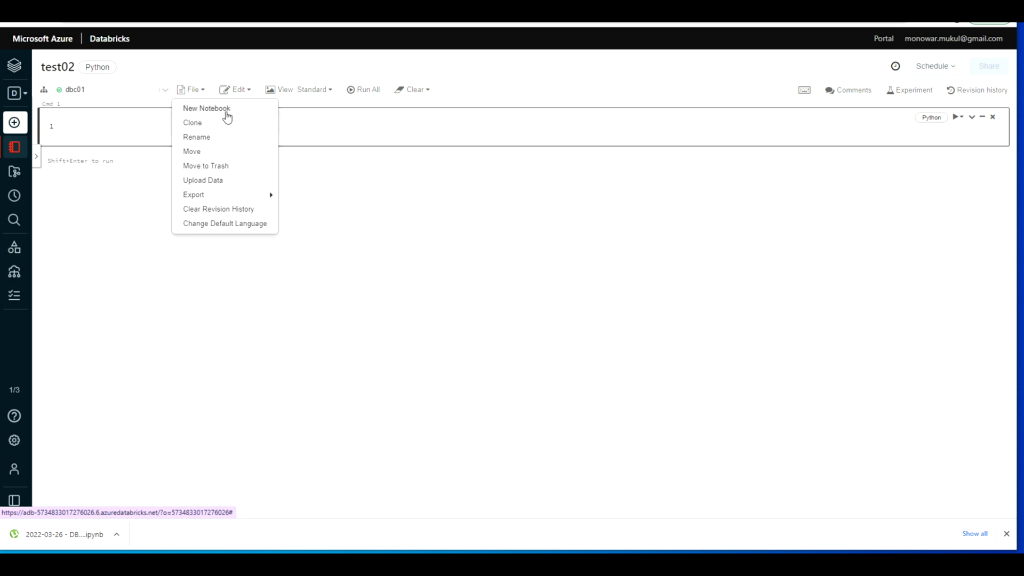
pyautogui.moveTo(247, 197)
# Step: Import the notebook file dbjobtest.ipynb into the workspace home folder again
pyautogui.click(26, 150)
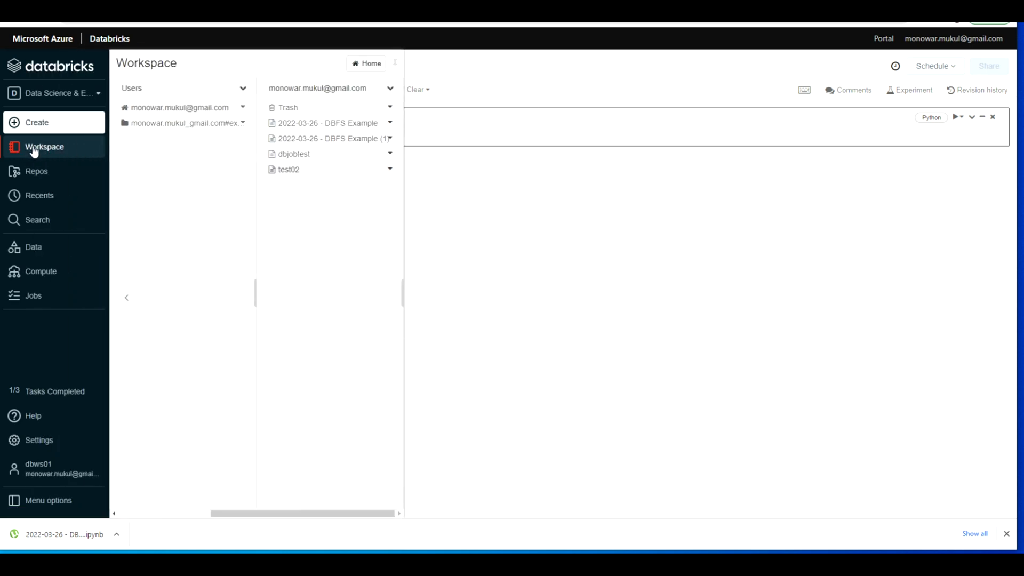
pyautogui.click(391, 89)
pyautogui.click(433, 136)
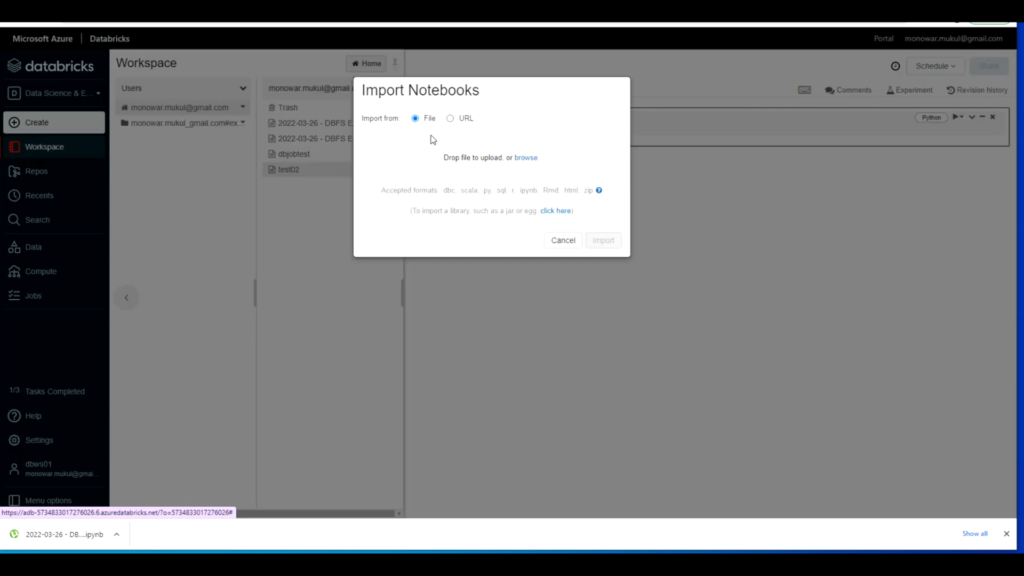
pyautogui.click(527, 158)
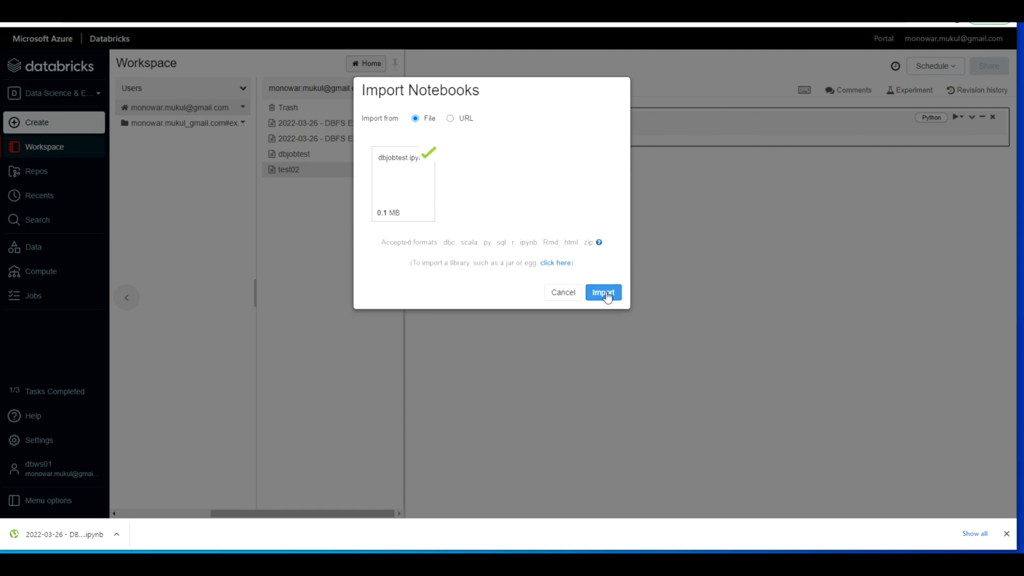
pyautogui.click(607, 292)
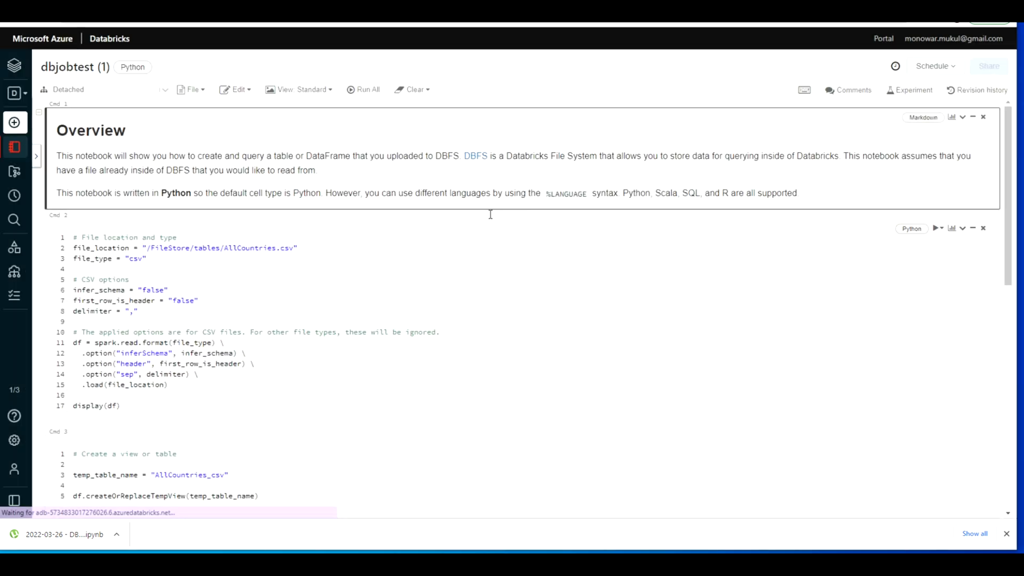
# Step: Attach the imported dbjobtest (1) notebook to cluster dbc01, run all its cells and view the AllCountries.csv table output
pyautogui.click(306, 254)
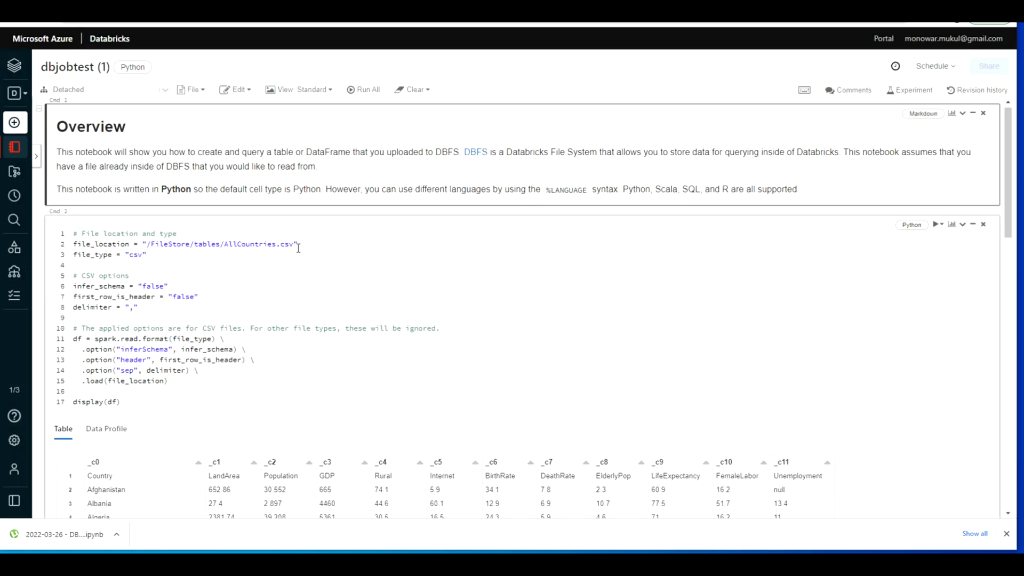
pyautogui.click(361, 91)
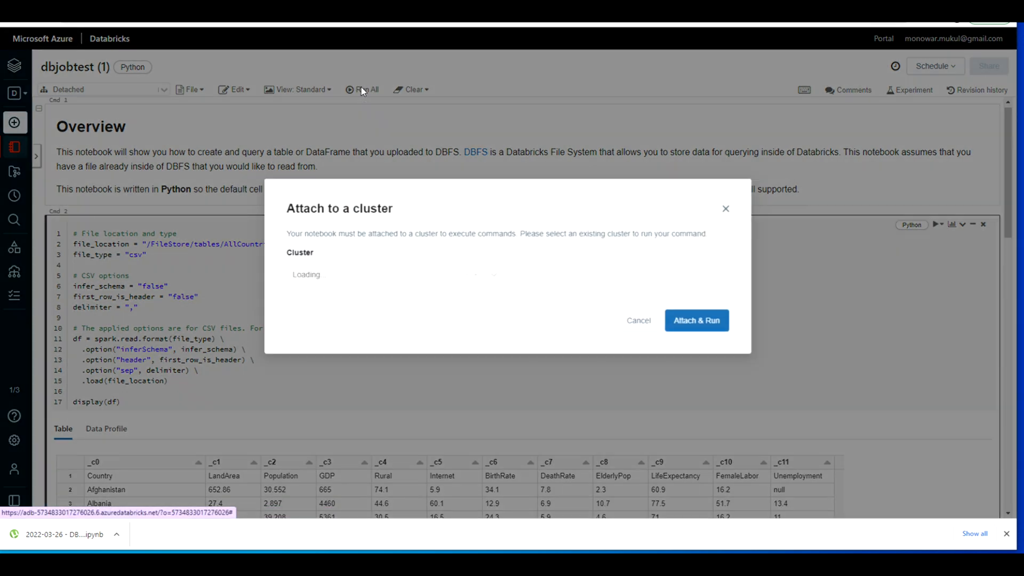
pyautogui.click(710, 321)
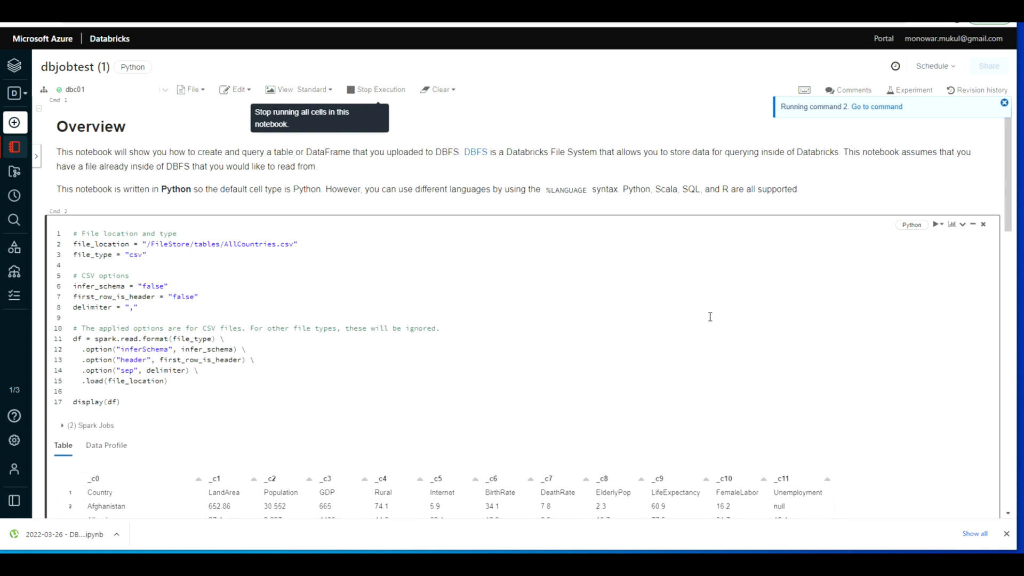
pyautogui.scroll(-2, 712, 321)
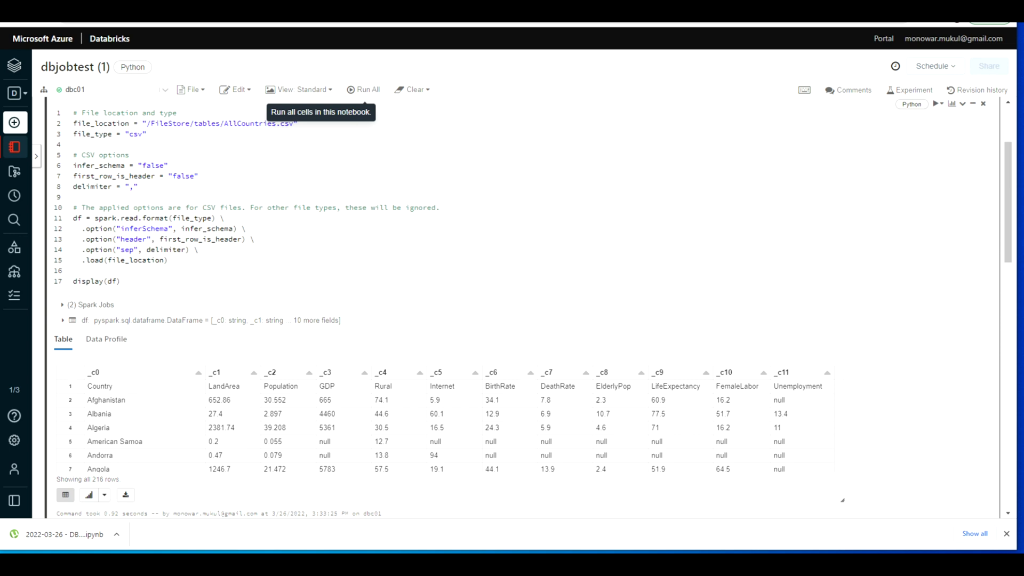
# Step: Terminate cluster dbc01 from the list of all-purpose clusters and check its termination reason
pyautogui.click(13, 273)
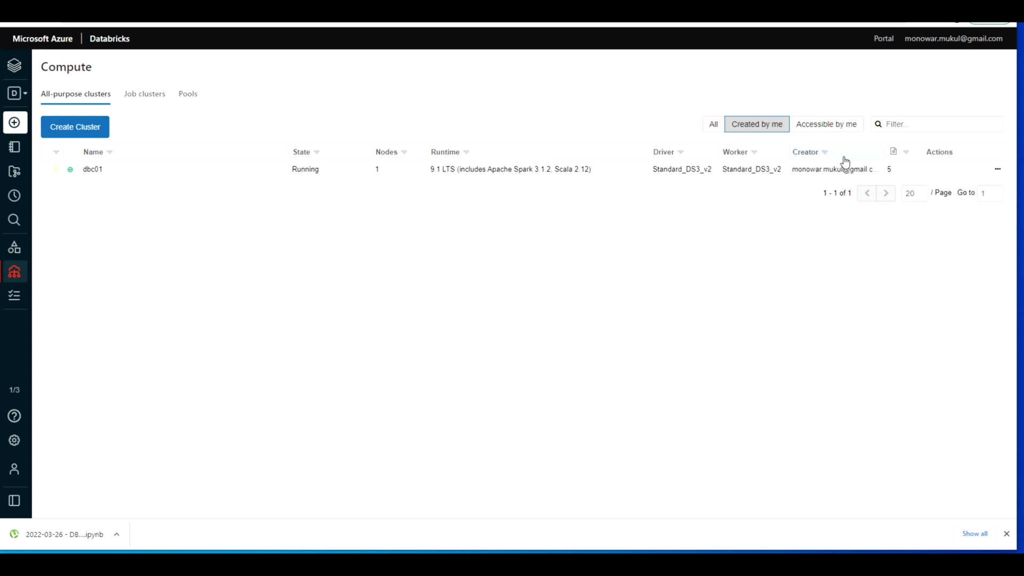
pyautogui.moveTo(929, 170)
pyautogui.click(930, 169)
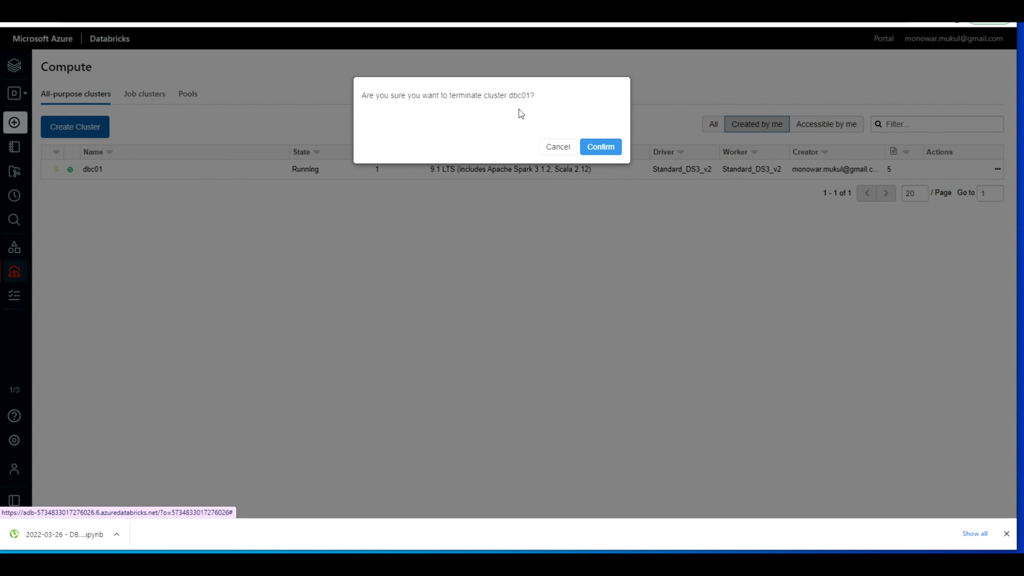
pyautogui.click(596, 150)
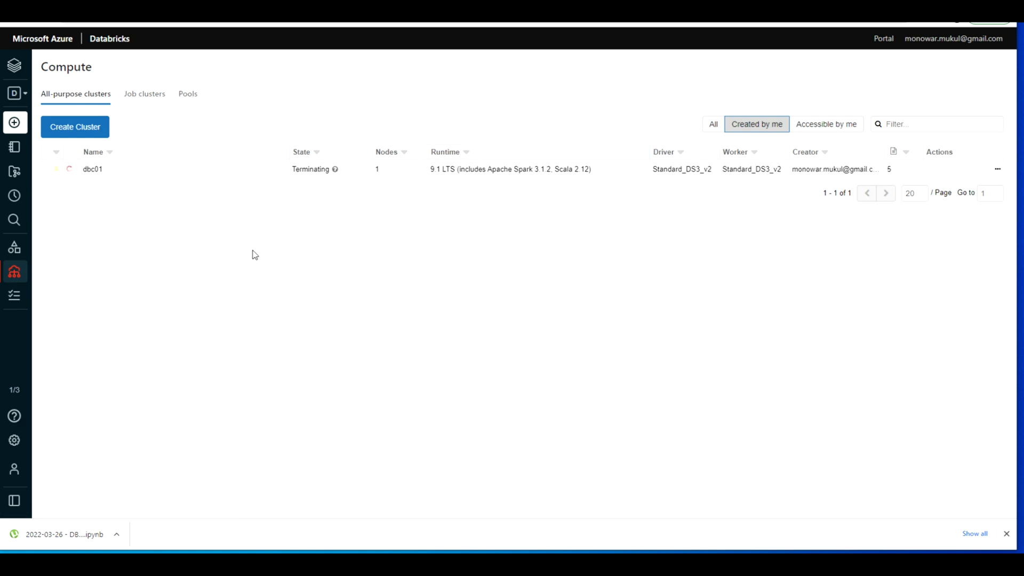
pyautogui.moveTo(338, 173)
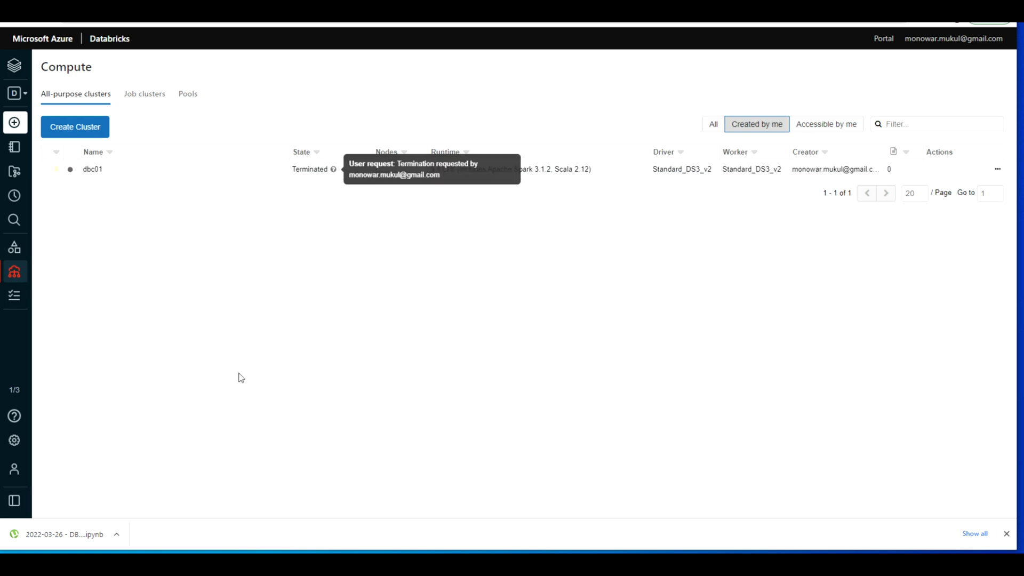
# Step: Start the terminated cluster dbc01 again and dismiss the browser's download bar
pyautogui.moveTo(903, 175)
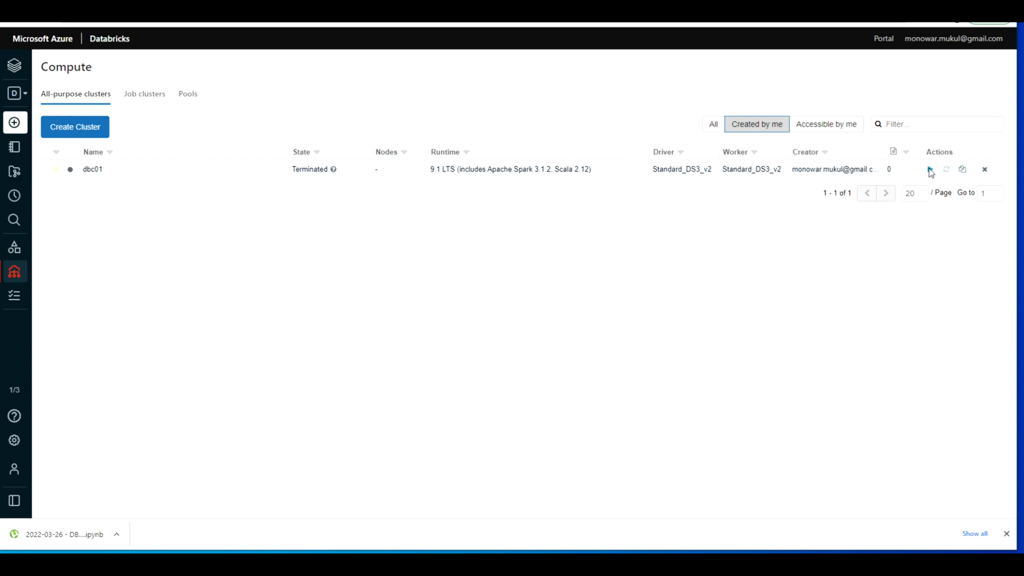
pyautogui.click(930, 170)
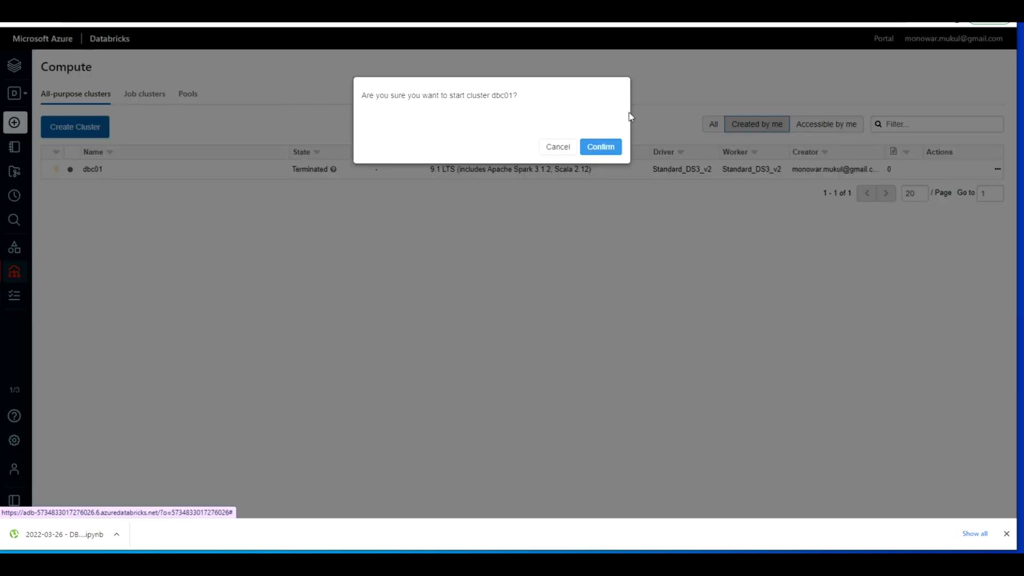
pyautogui.click(600, 147)
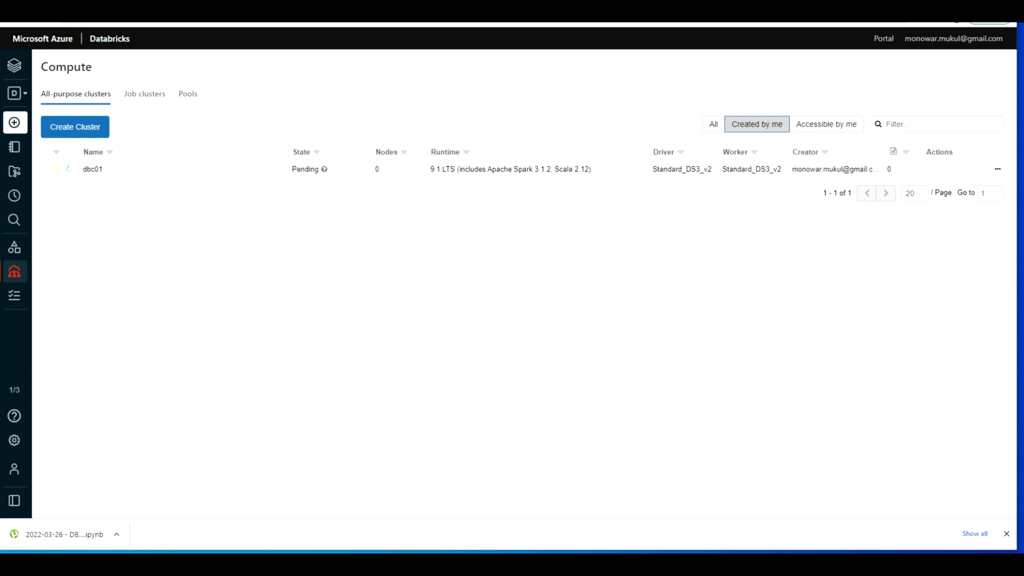
pyautogui.click(1006, 534)
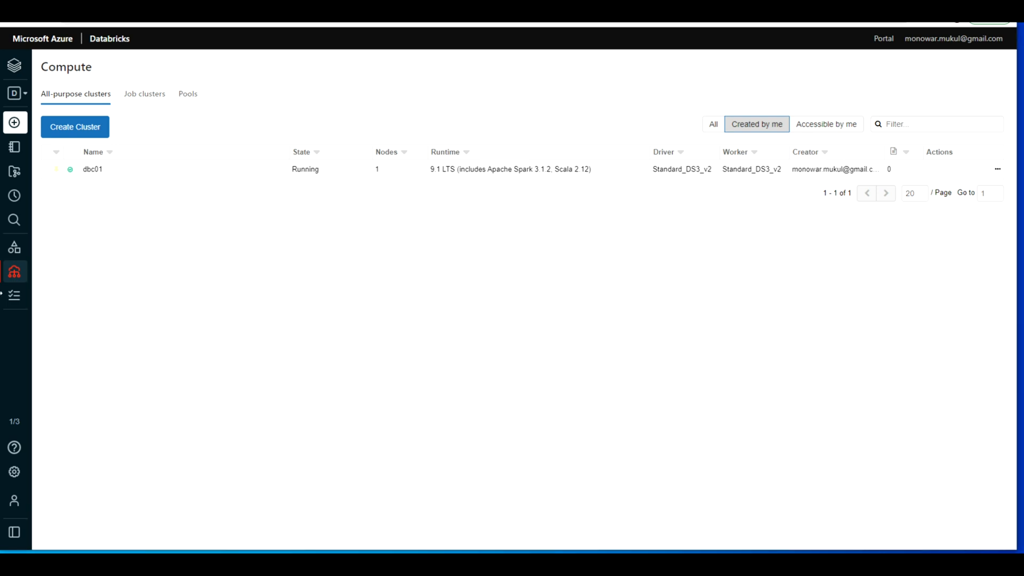
# Step: Request deletion of cluster dbc01 and cancel at the confirmation prompt
pyautogui.moveTo(994, 176)
pyautogui.click(985, 170)
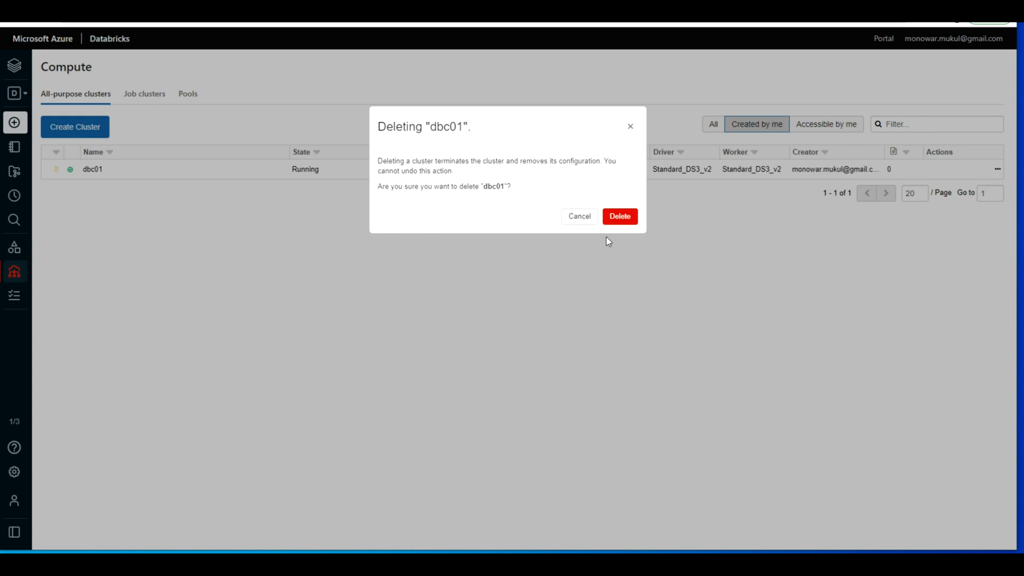
pyautogui.click(579, 217)
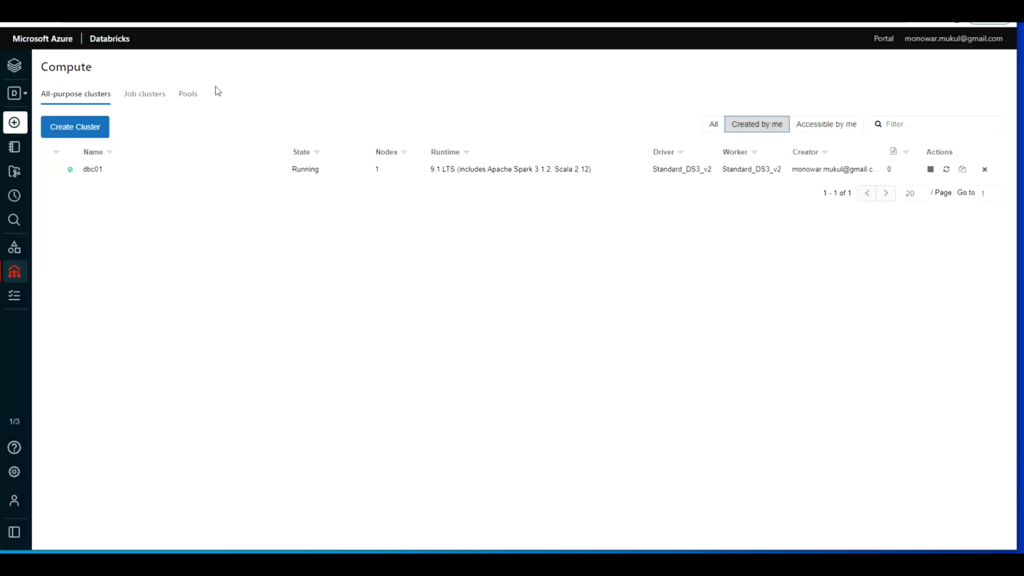
# Step: Check the job clusters and pools lists, and start a new pool named dbpool1
pyautogui.click(154, 100)
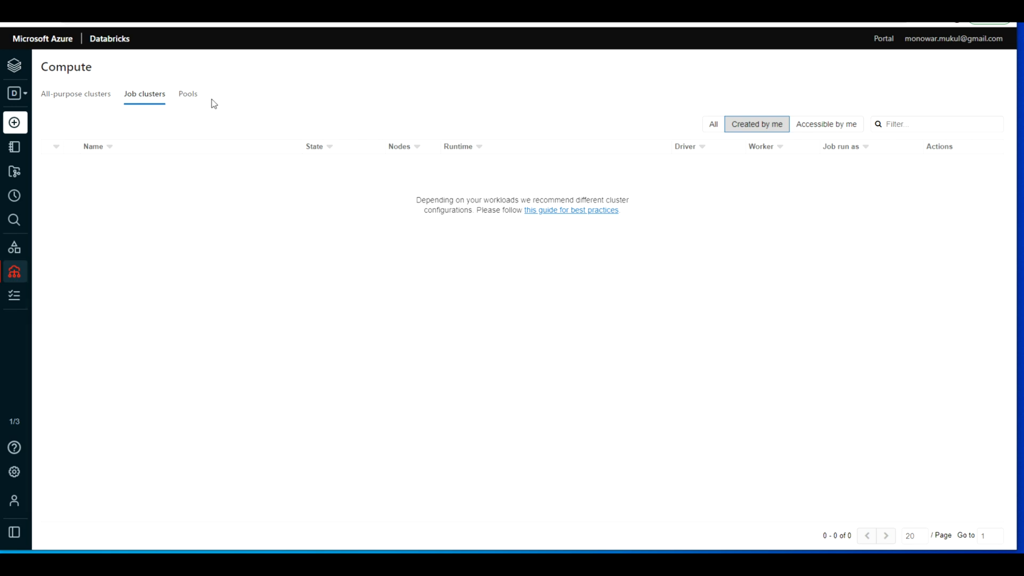
pyautogui.click(190, 99)
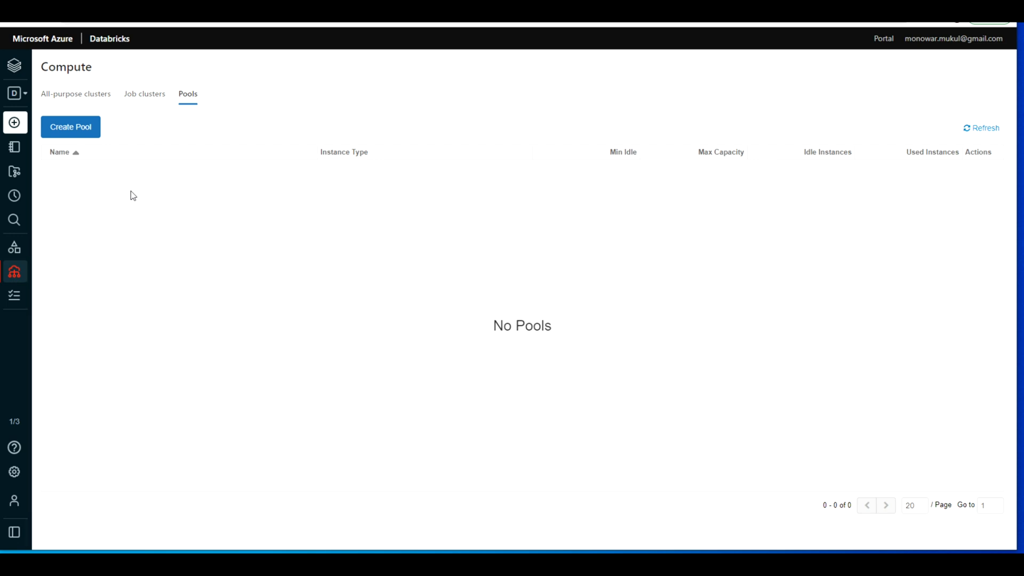
pyautogui.click(81, 130)
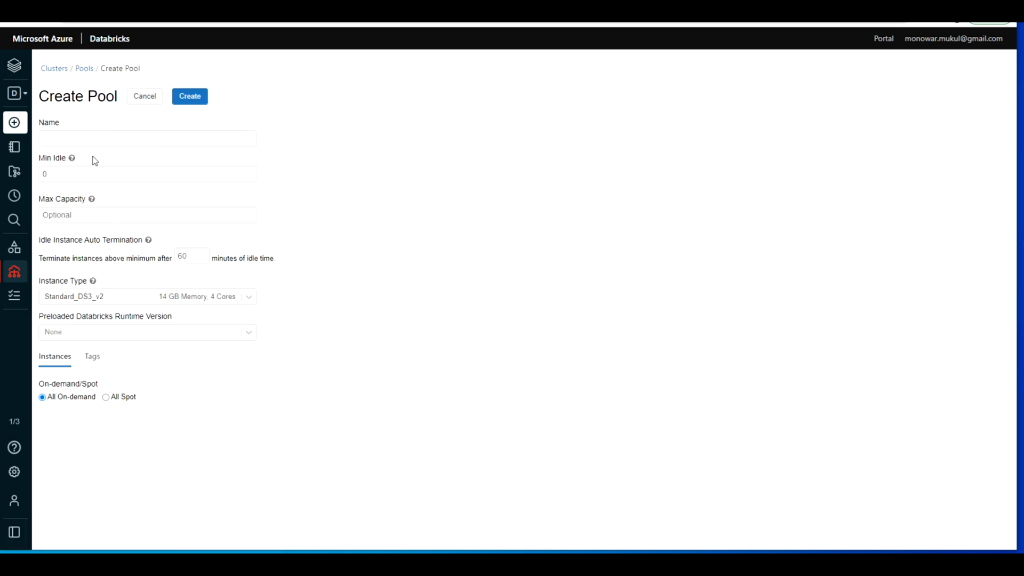
pyautogui.click(124, 142)
pyautogui.write('dbpool1')
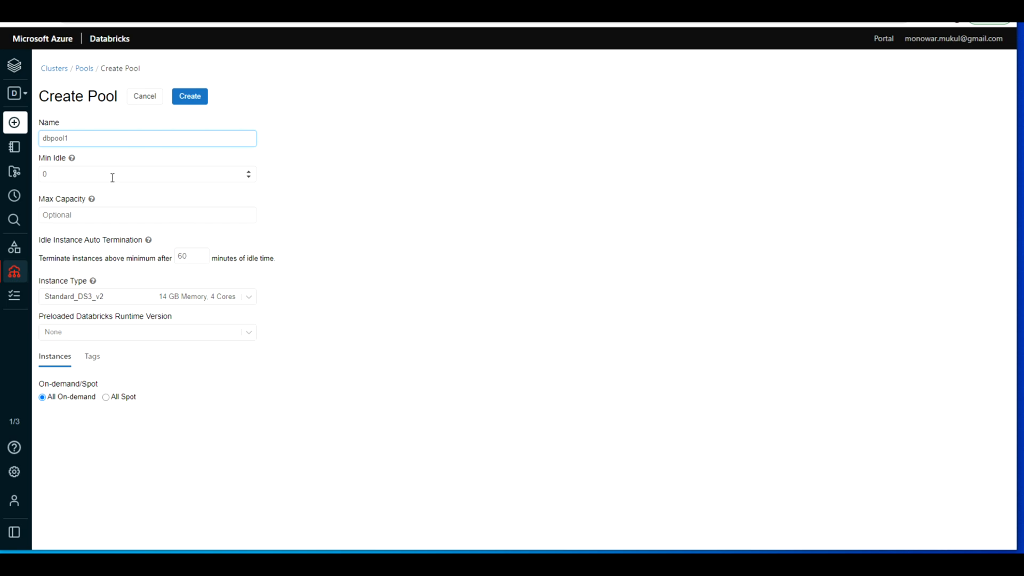
# Step: Read the help for Min Idle and Max Capacity, set the pool's max capacity to 2 and create the pool
pyautogui.moveTo(72, 162)
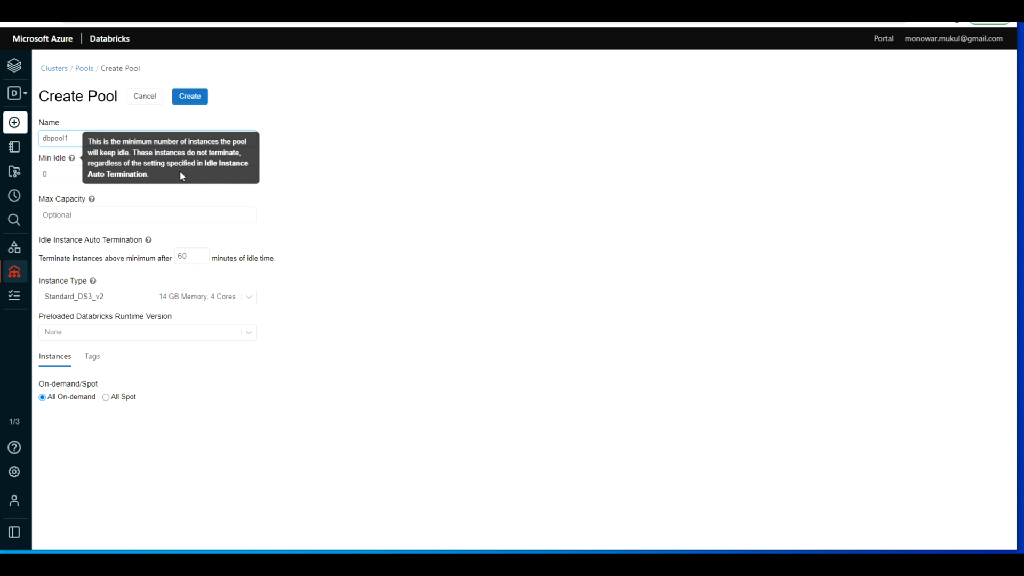
pyautogui.moveTo(89, 203)
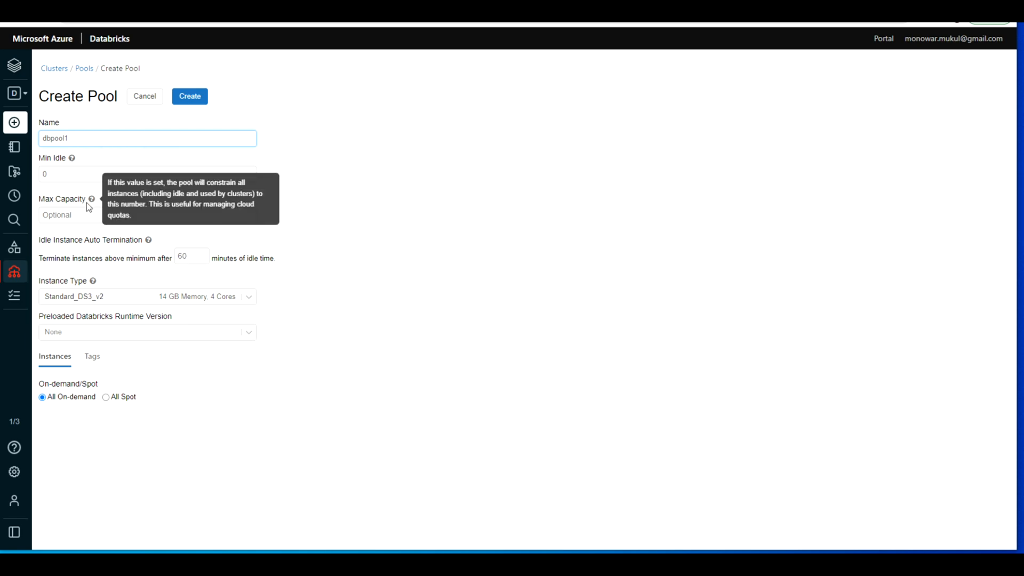
pyautogui.click(52, 213)
pyautogui.moveTo(92, 200)
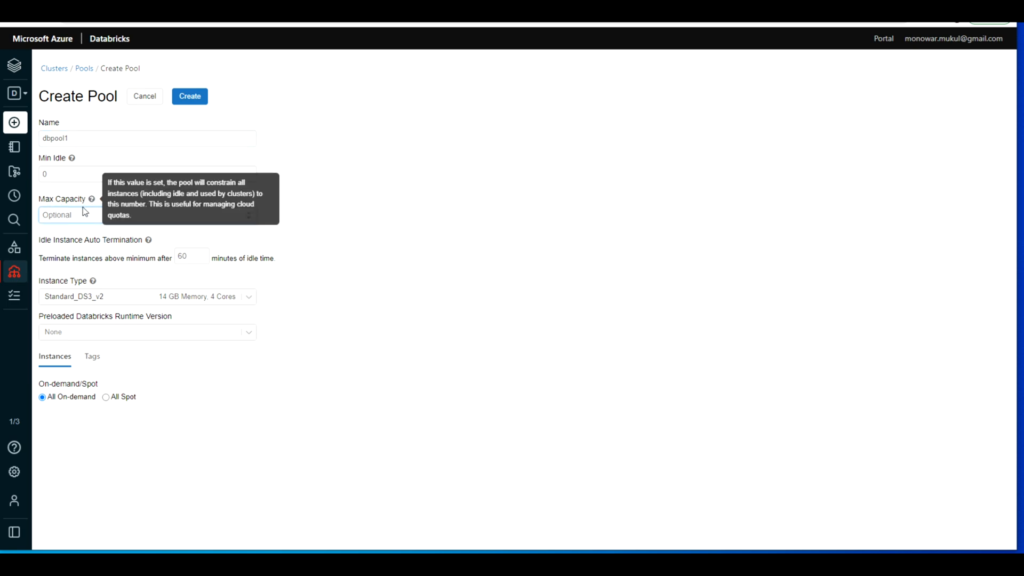
pyautogui.write('2')
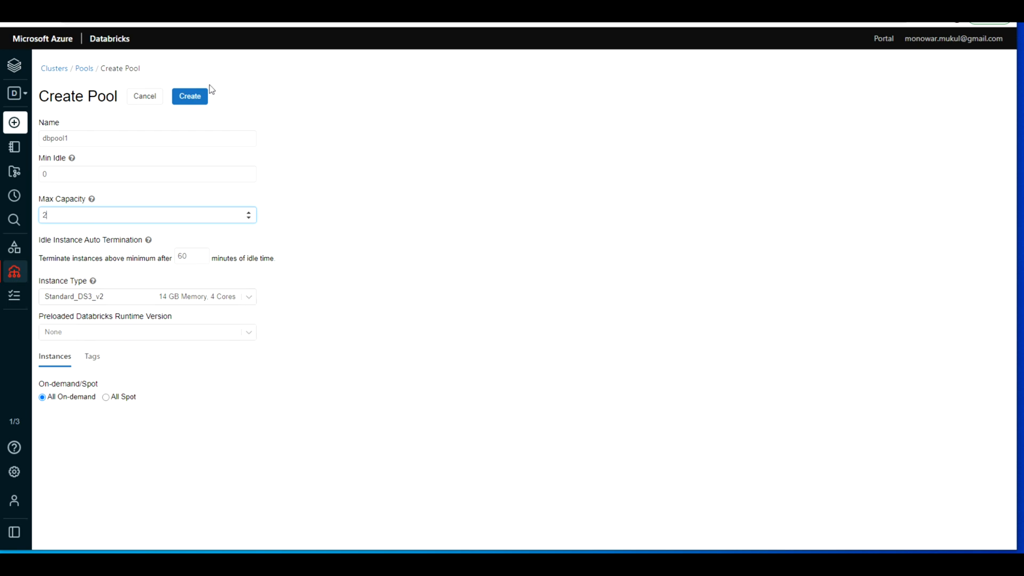
pyautogui.click(196, 96)
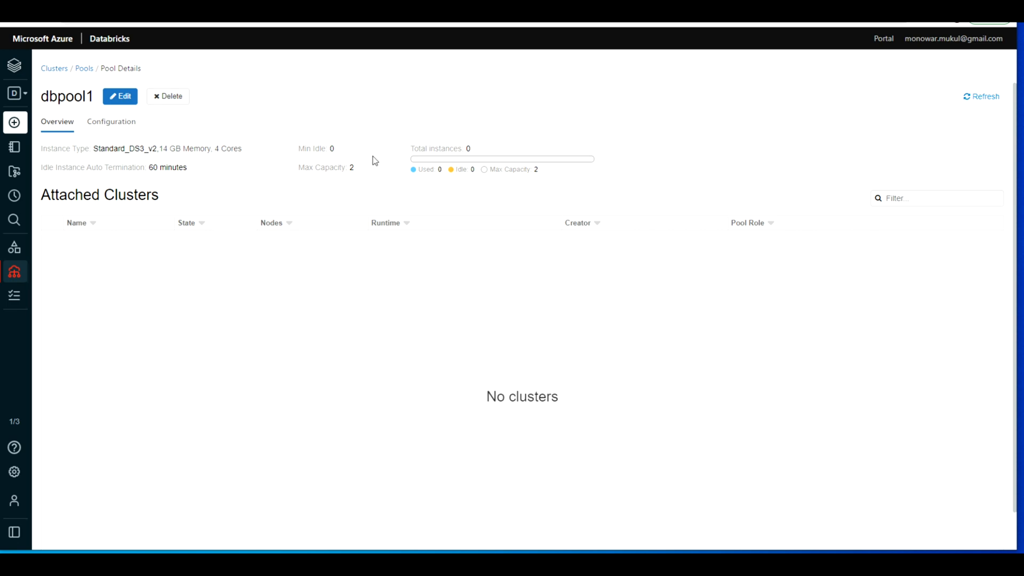
# Step: Refresh the dbpool1 details, review its configuration and editable settings, and return to the list of pools
pyautogui.click(977, 101)
pyautogui.click(123, 124)
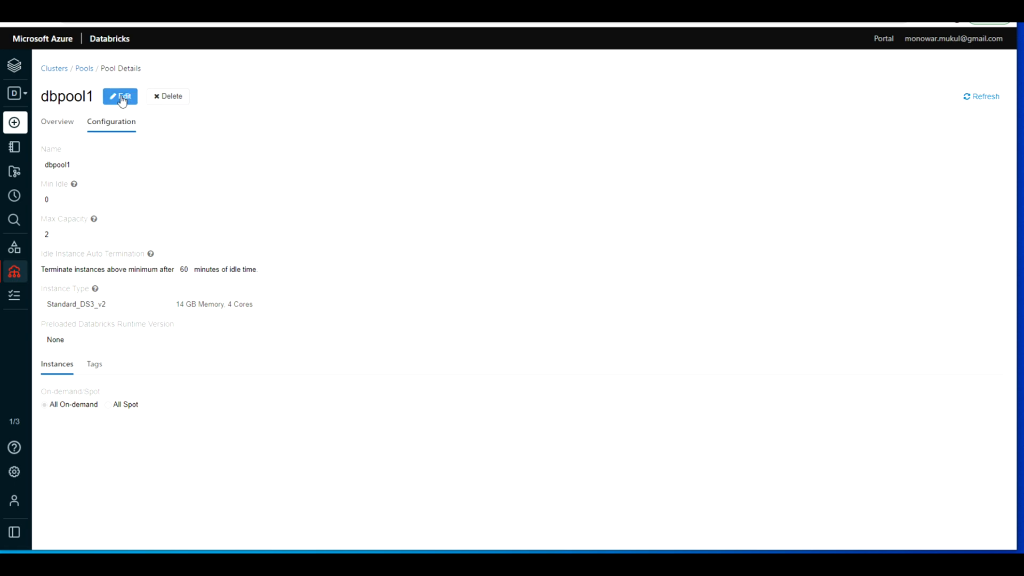
pyautogui.click(122, 99)
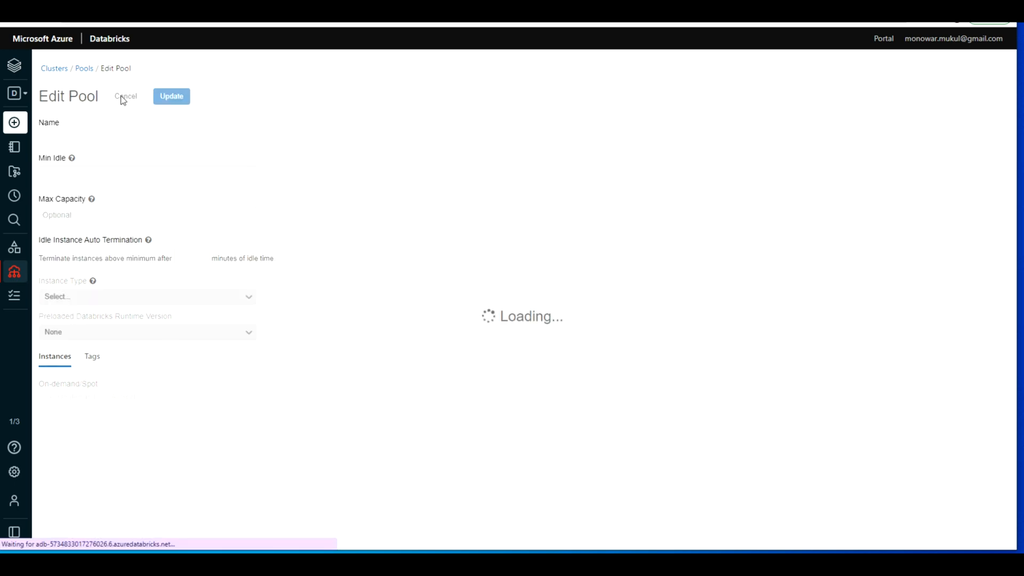
pyautogui.click(83, 70)
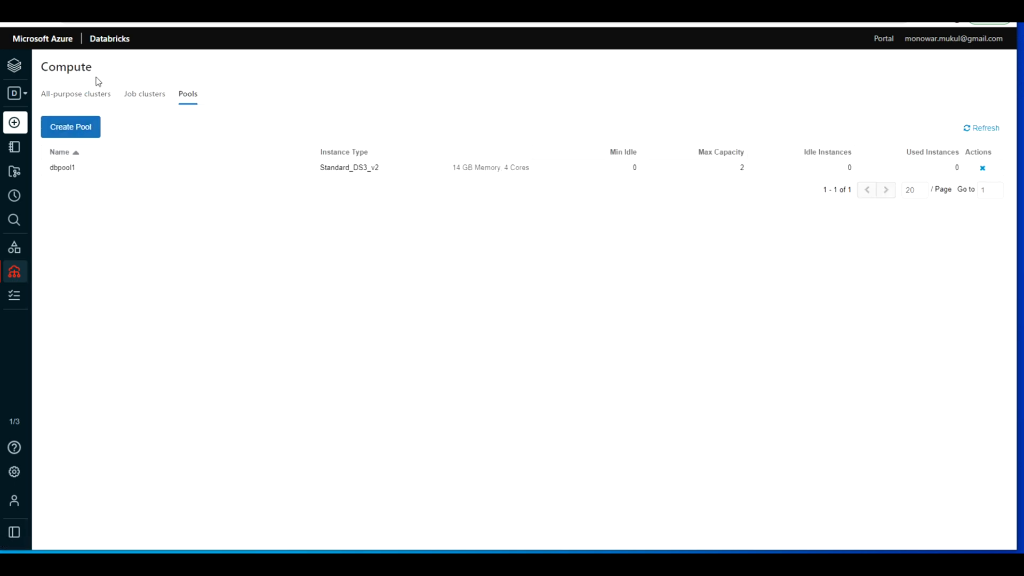
# Step: Fill in a new all-purpose cluster named dbc02 with dbpool1 as its worker type, and cancel the creation
pyautogui.click(93, 95)
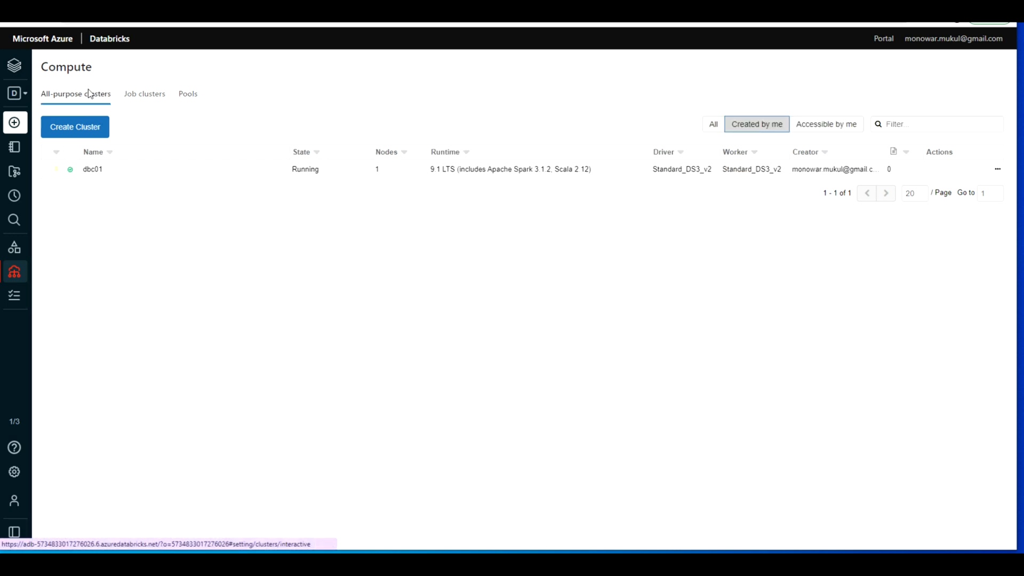
pyautogui.click(84, 130)
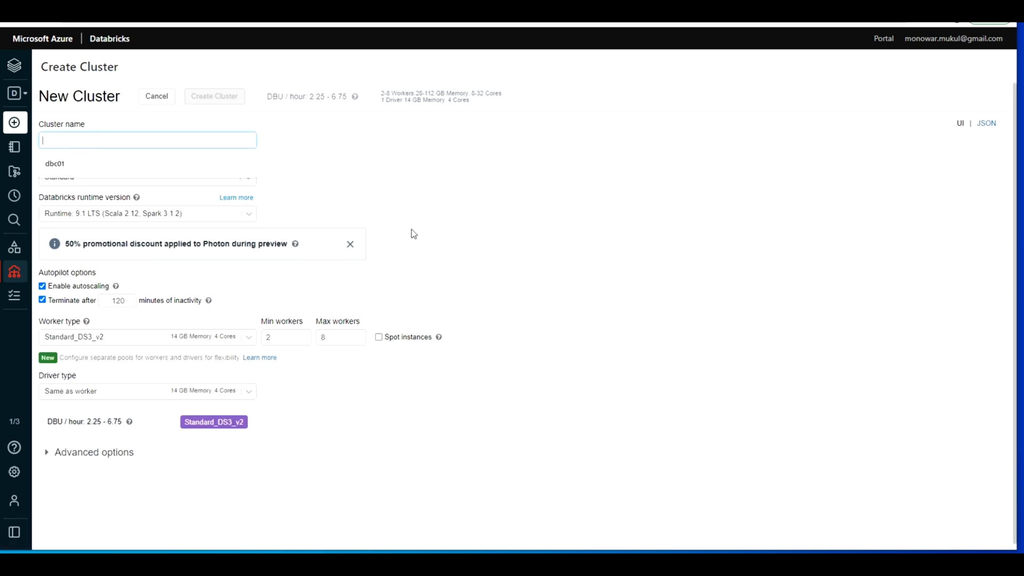
pyautogui.click(154, 166)
pyautogui.press('BackSpace')
pyautogui.write('2')
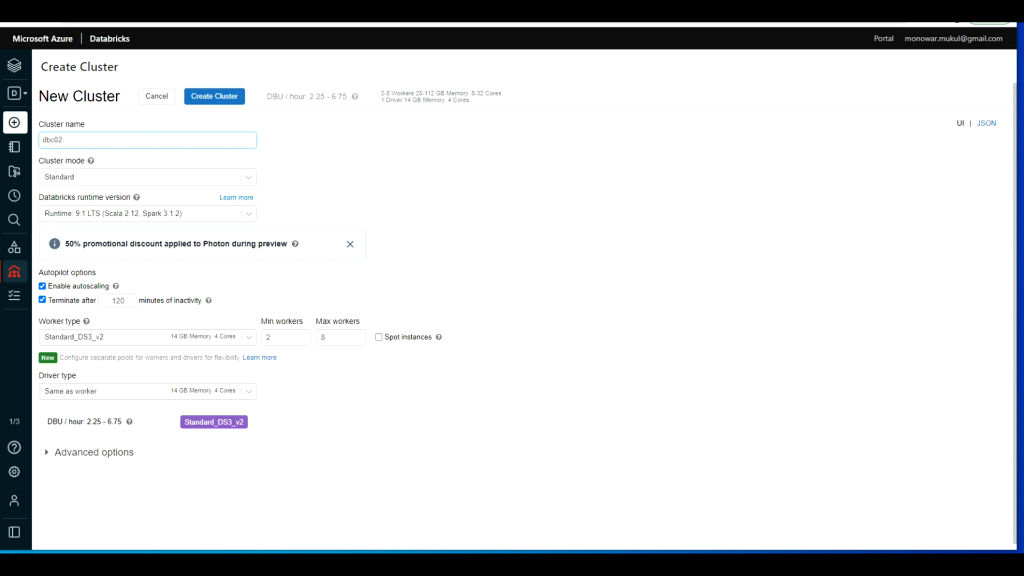
pyautogui.click(249, 337)
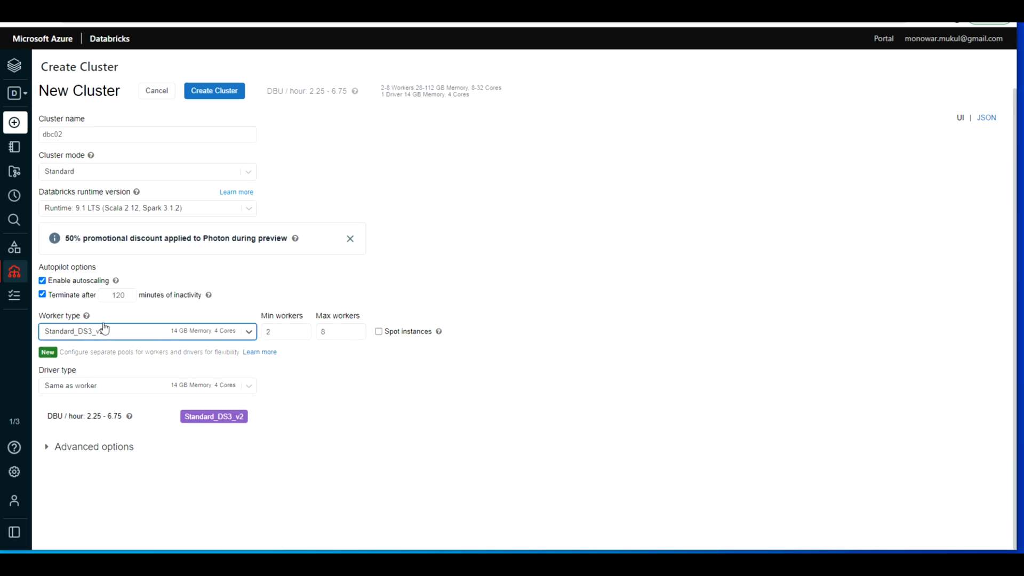
pyautogui.click(247, 333)
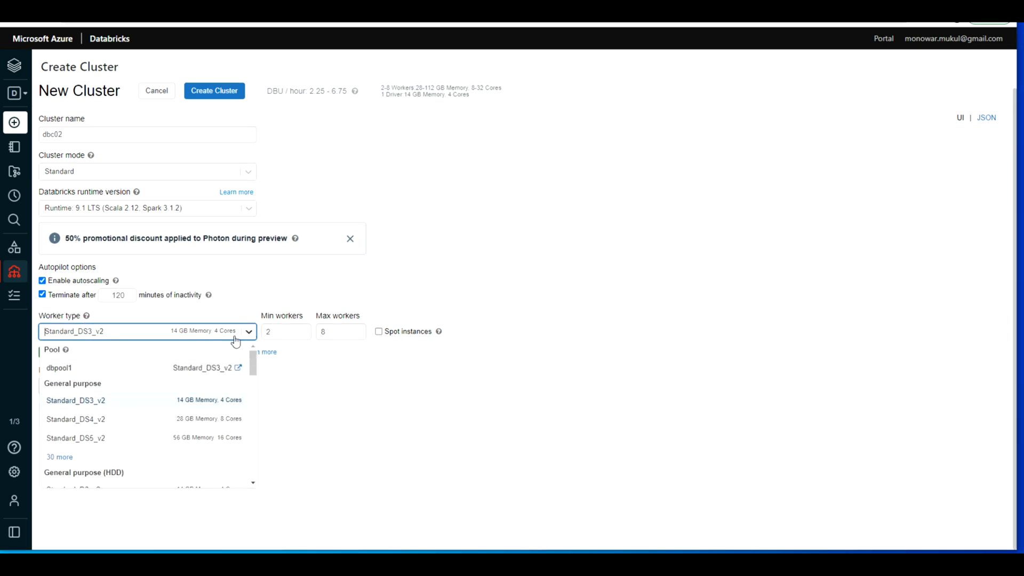
pyautogui.click(77, 367)
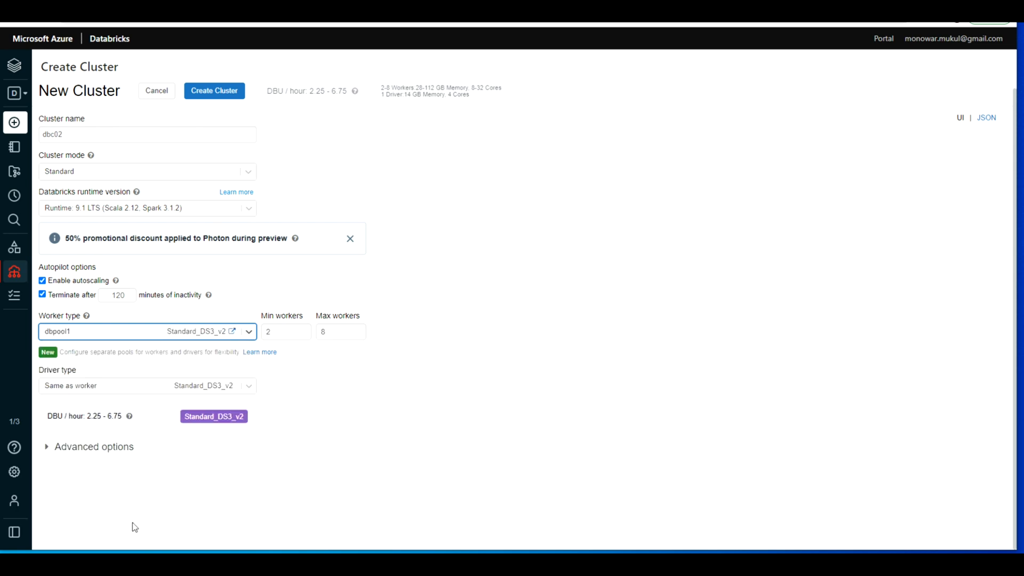
pyautogui.click(154, 95)
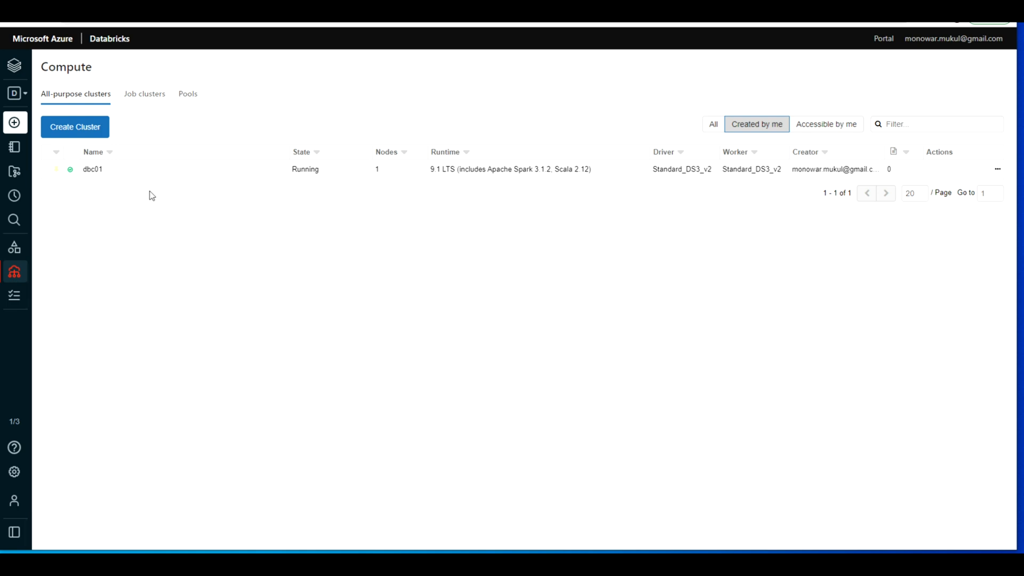
# Step: Examine cluster dbc01's Spark UI with its event timeline expanded, and its Spark cluster UI - Master page
pyautogui.click(95, 172)
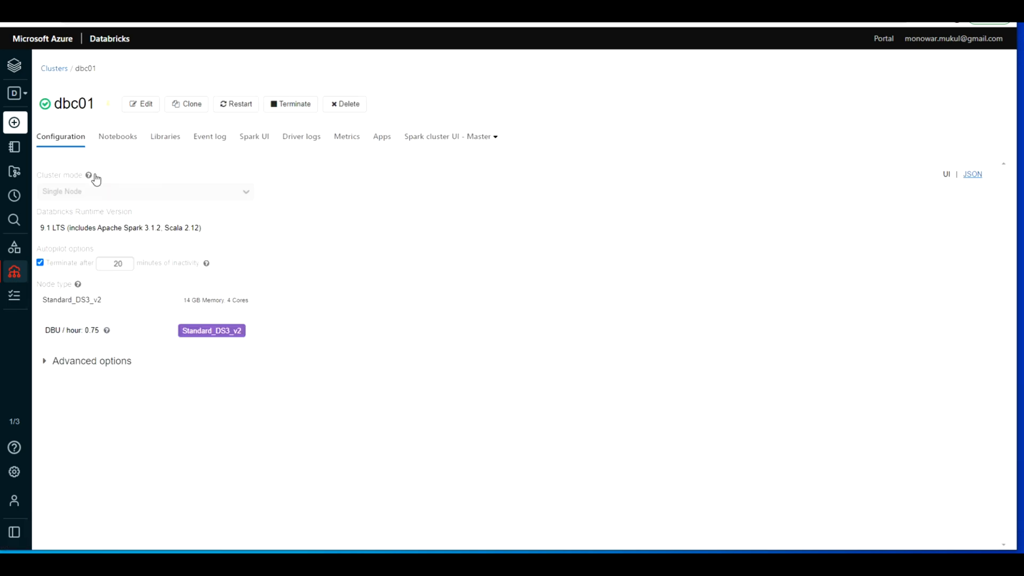
pyautogui.click(255, 137)
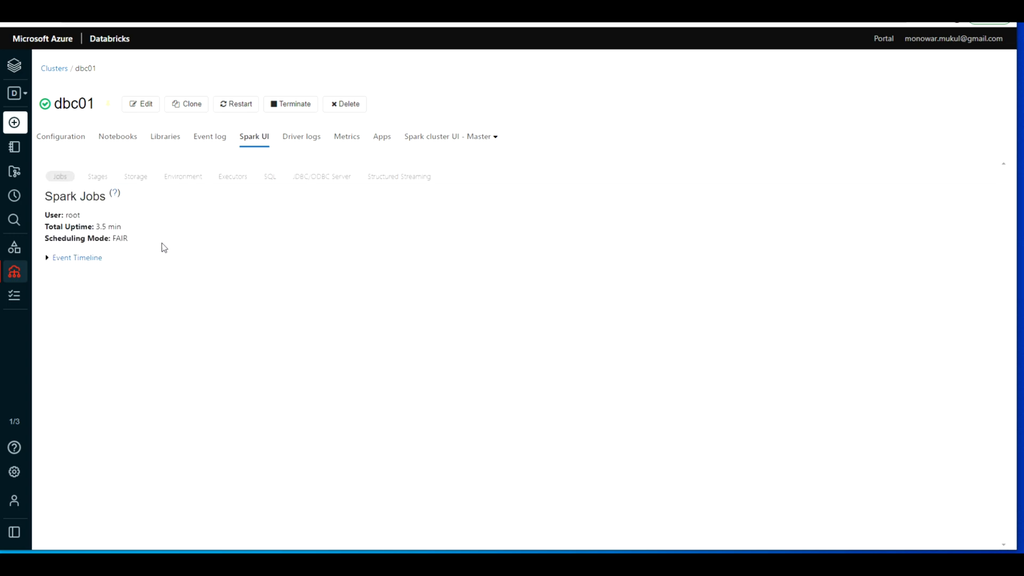
pyautogui.click(48, 258)
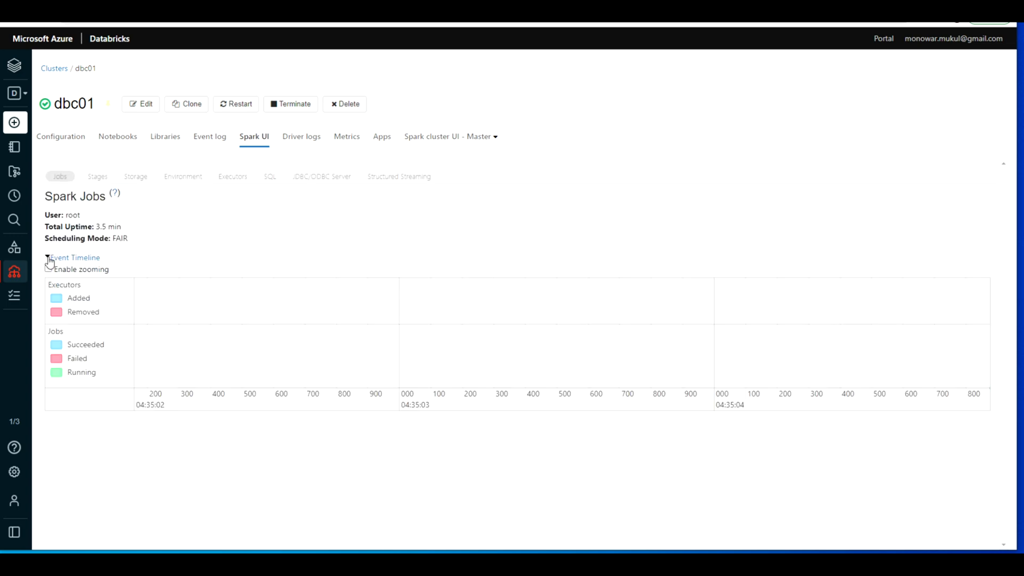
pyautogui.click(453, 137)
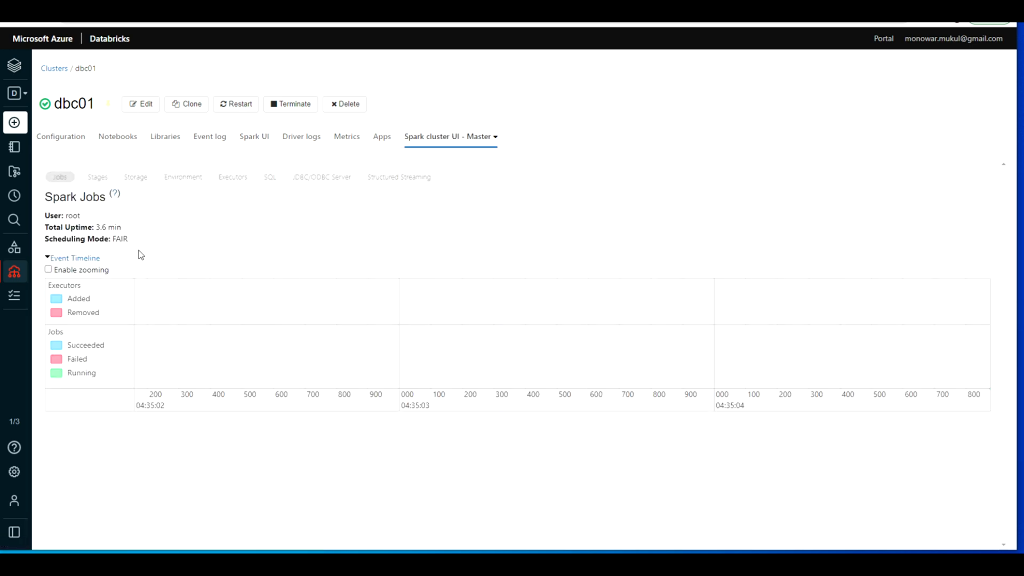
# Step: Generate a personal access token in the user settings with the comment "for this testing" and close the token dialog
pyautogui.moveTo(7, 171)
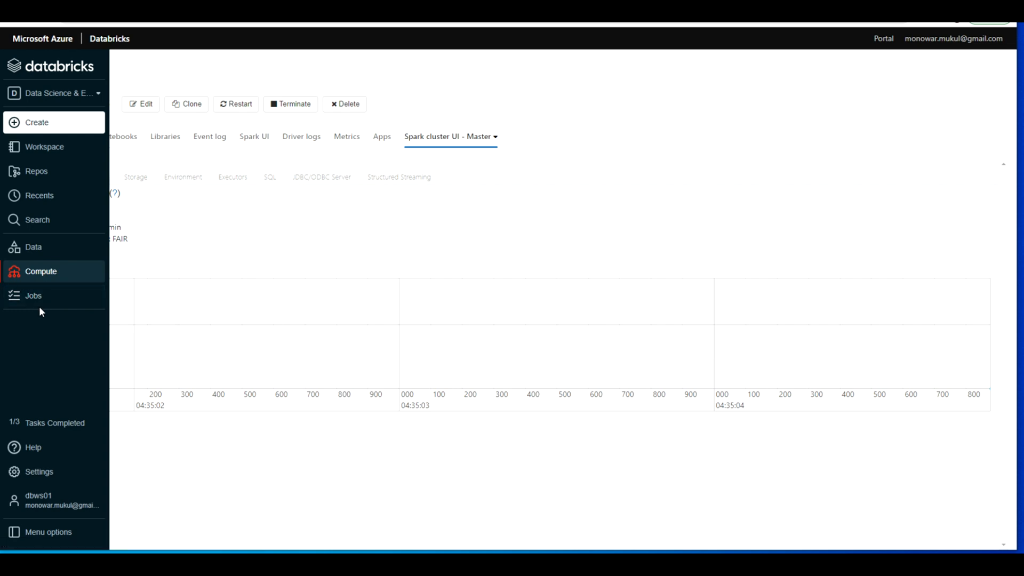
pyautogui.click(55, 473)
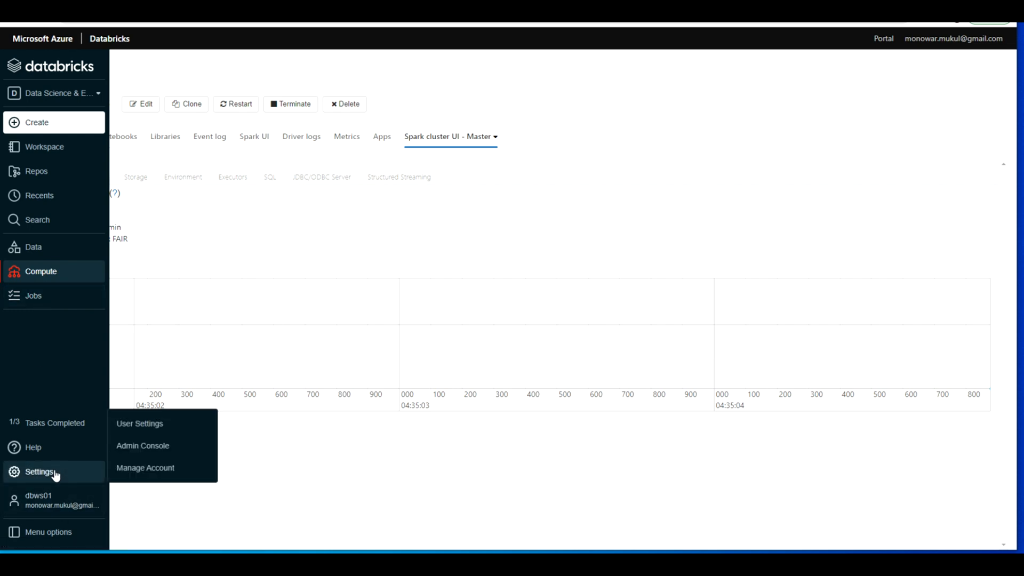
pyautogui.click(159, 422)
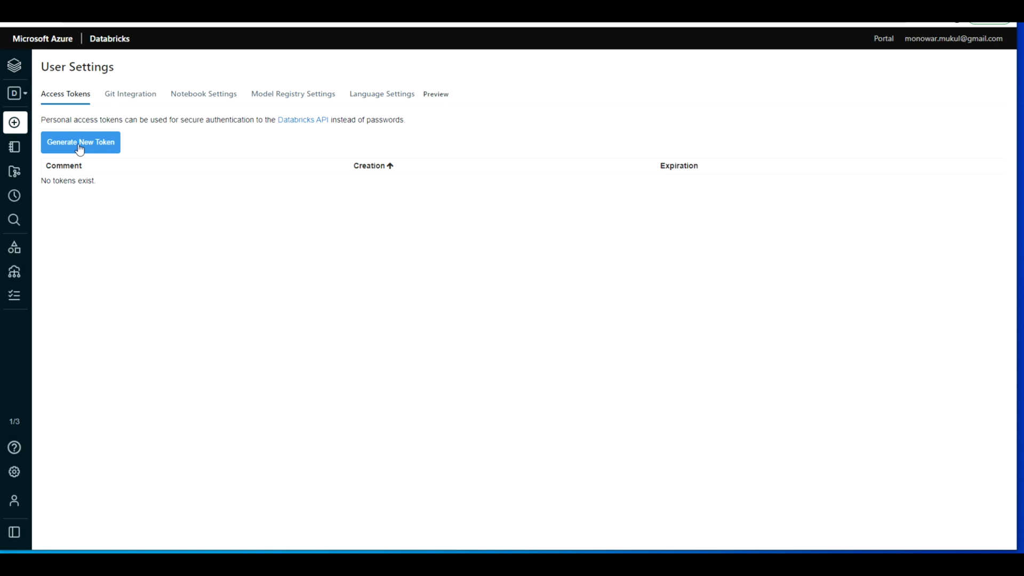
pyautogui.click(89, 148)
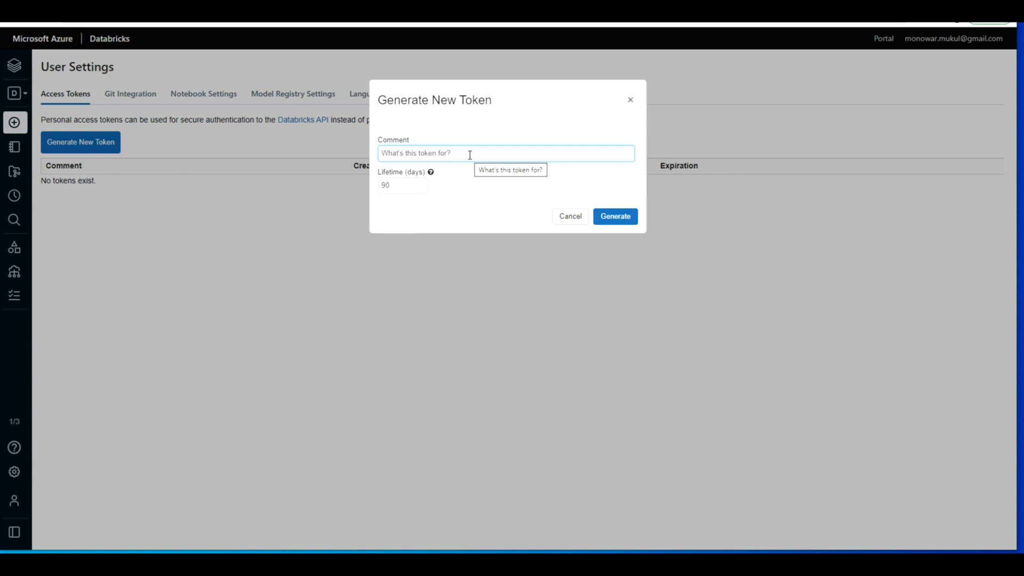
pyautogui.write('for this ')
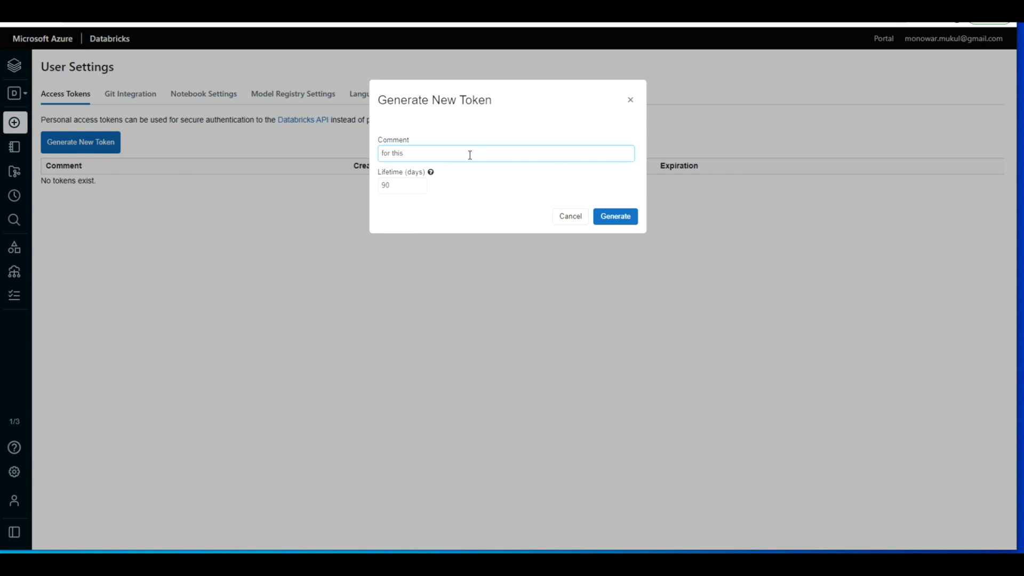
pyautogui.write('tes')
pyautogui.write('ing')
pyautogui.click(616, 217)
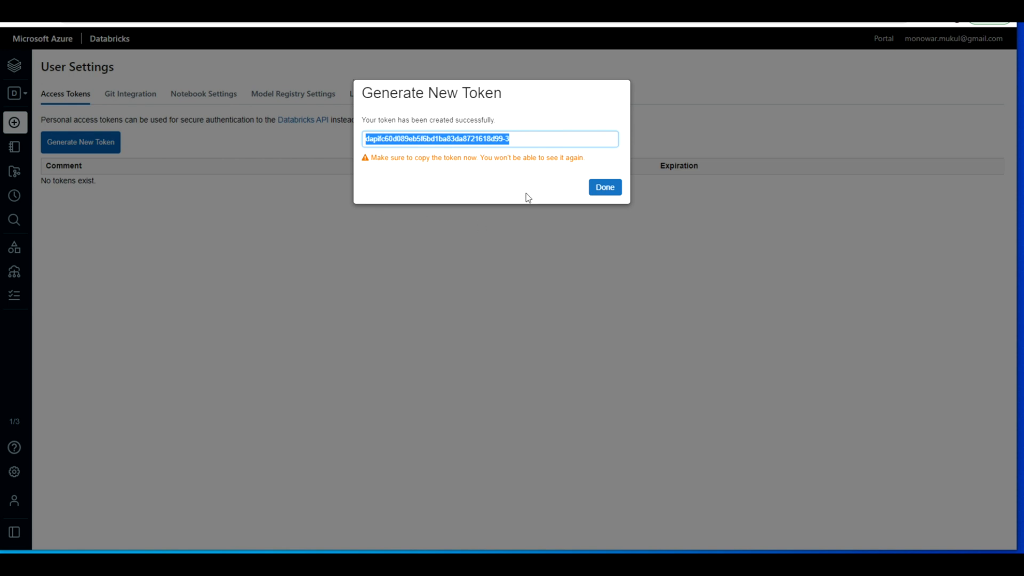
pyautogui.click(604, 189)
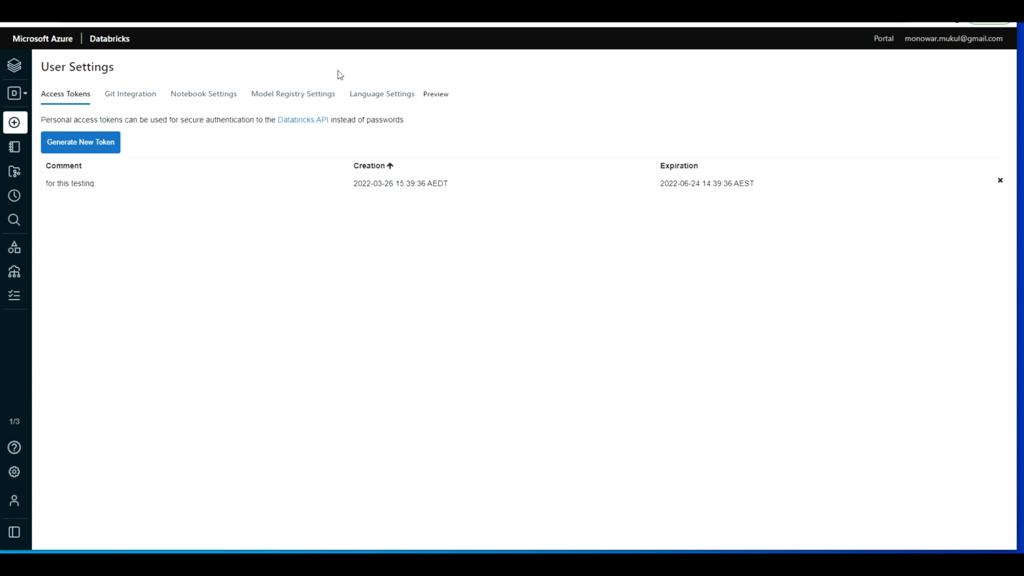
# Step: Review the Git integration, notebook, model registry and language settings of the user account
pyautogui.click(134, 96)
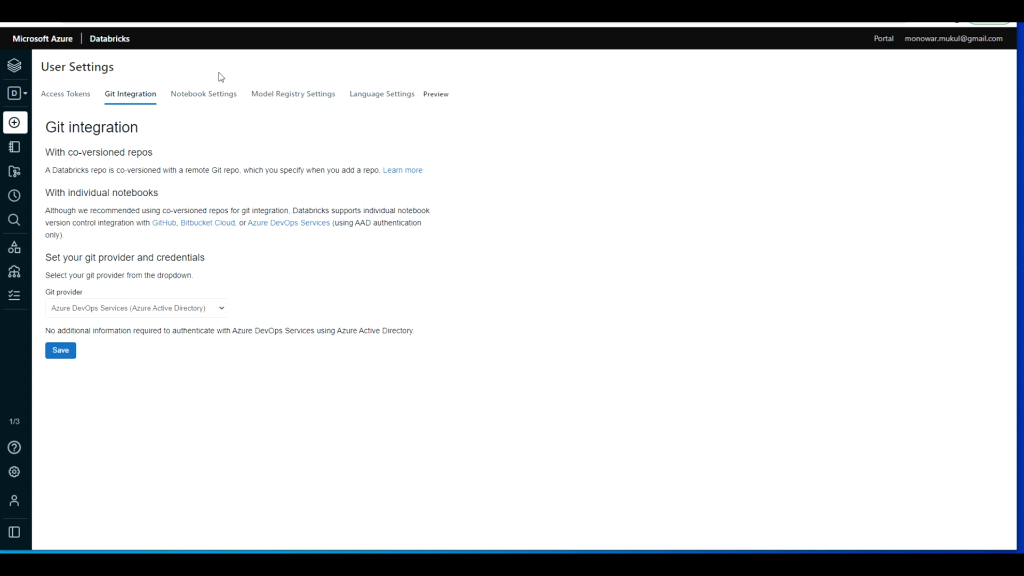
pyautogui.click(206, 95)
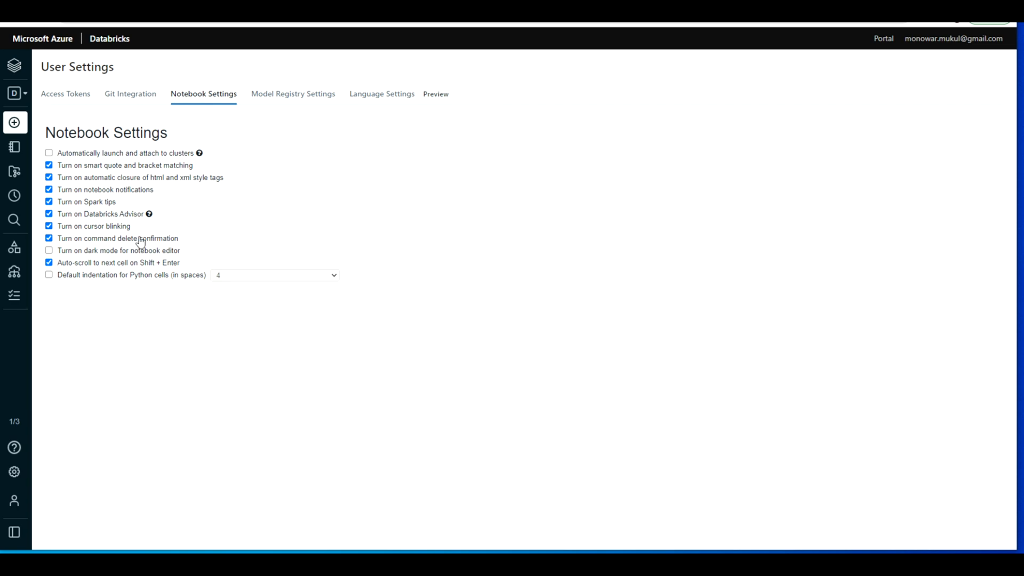
pyautogui.click(308, 102)
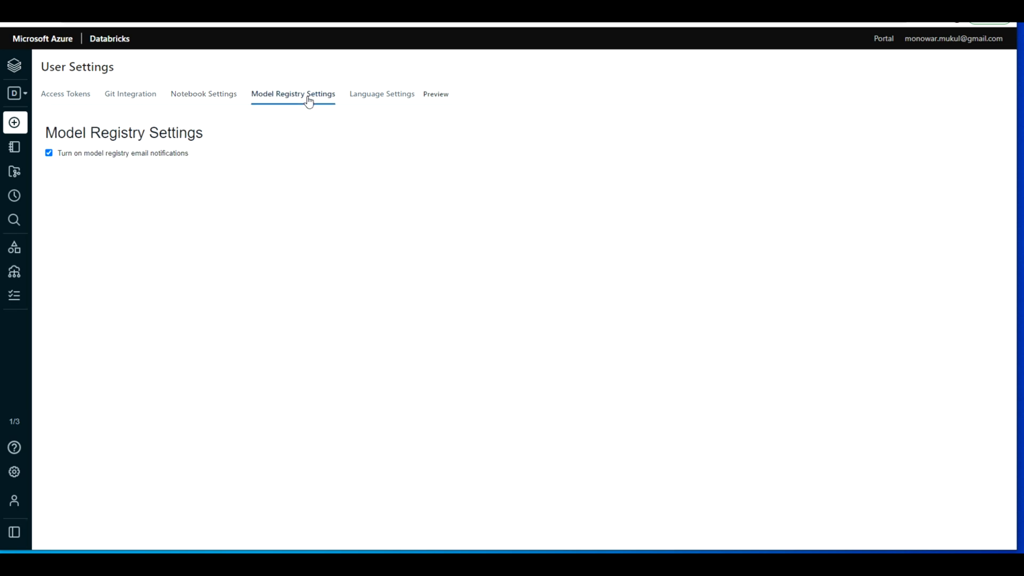
pyautogui.click(396, 99)
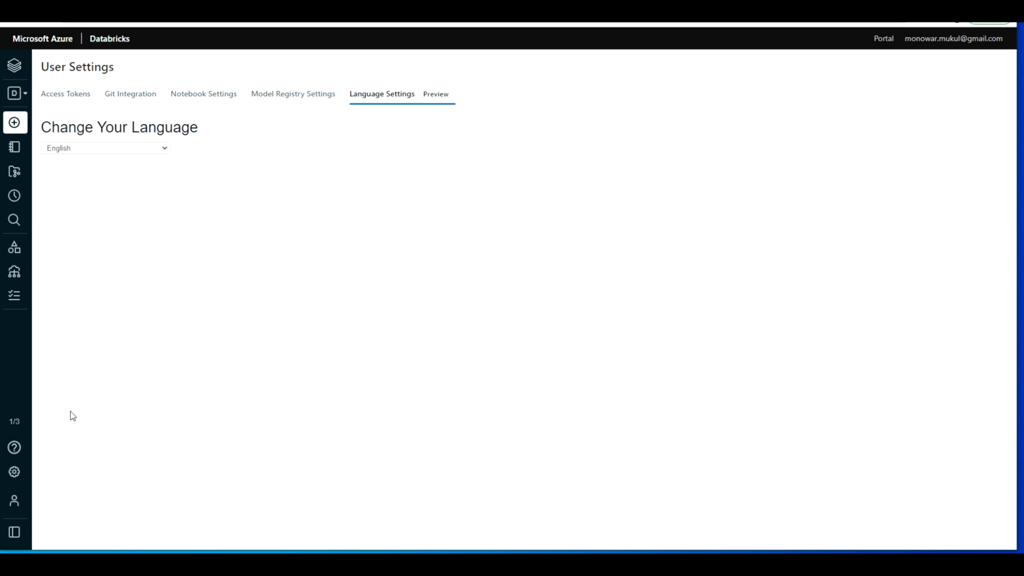
# Step: Review the users, groups, global init scripts and workspace settings in the admin console
pyautogui.click(33, 474)
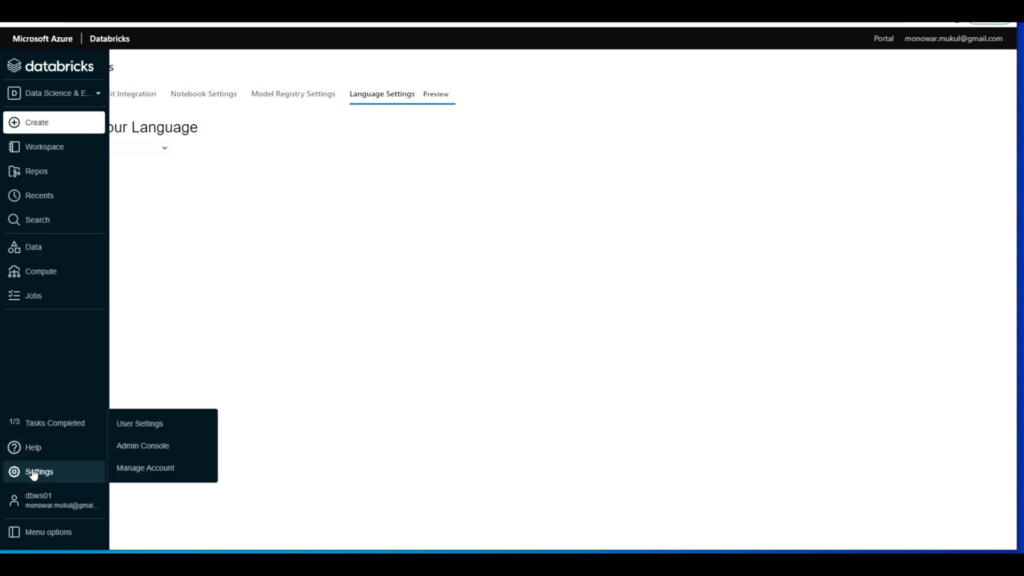
pyautogui.click(157, 451)
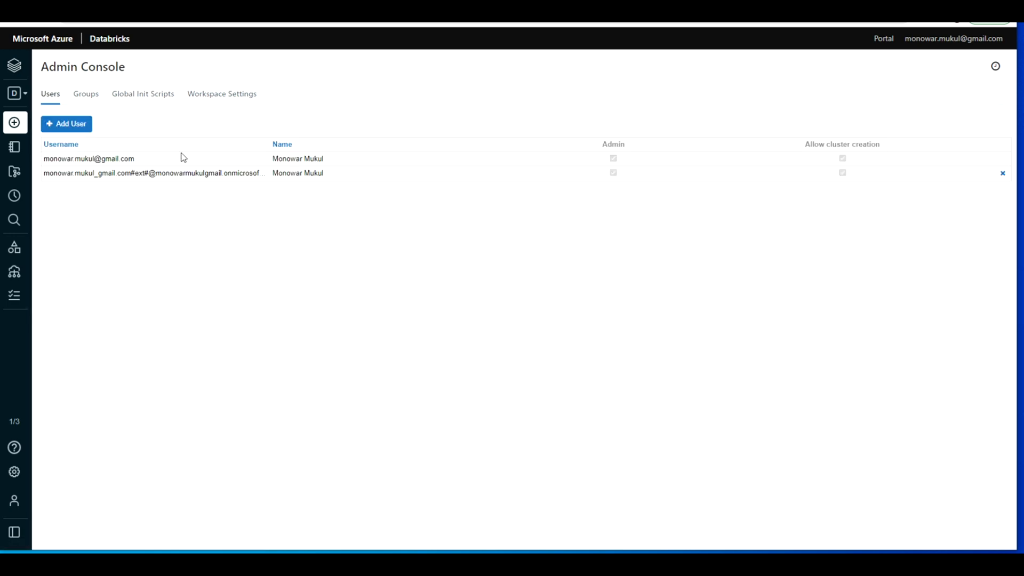
pyautogui.click(90, 100)
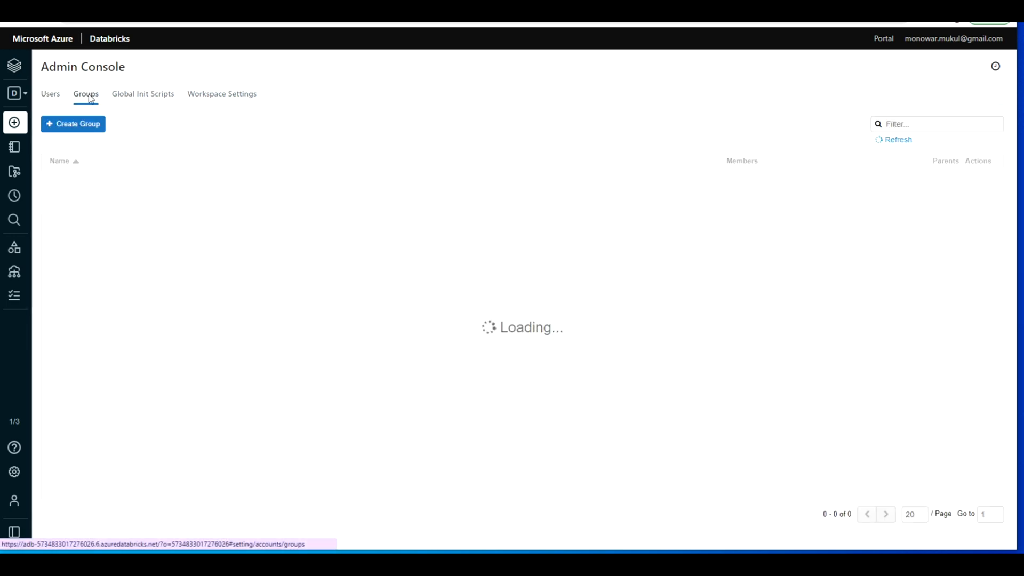
pyautogui.click(146, 101)
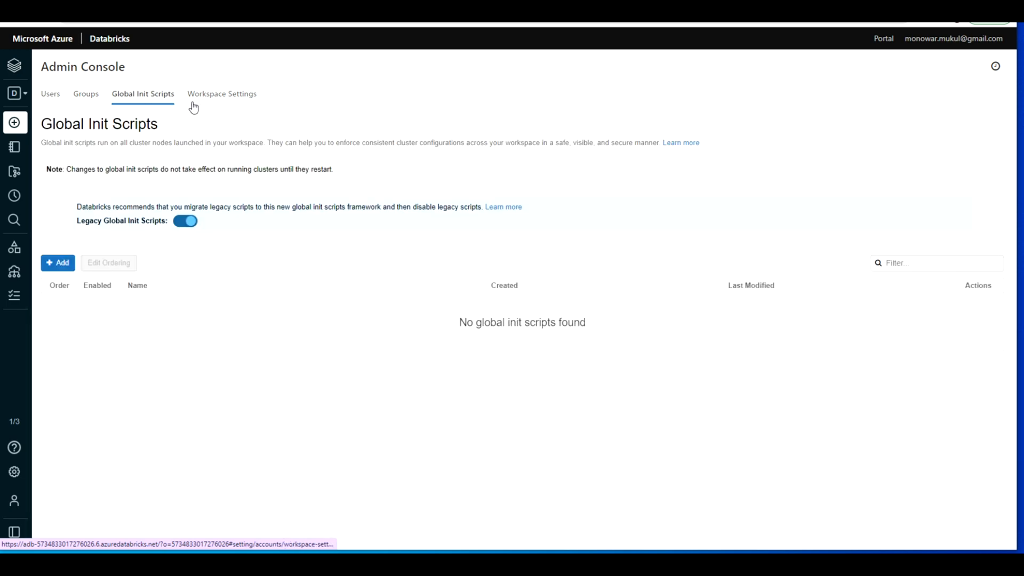
pyautogui.click(223, 96)
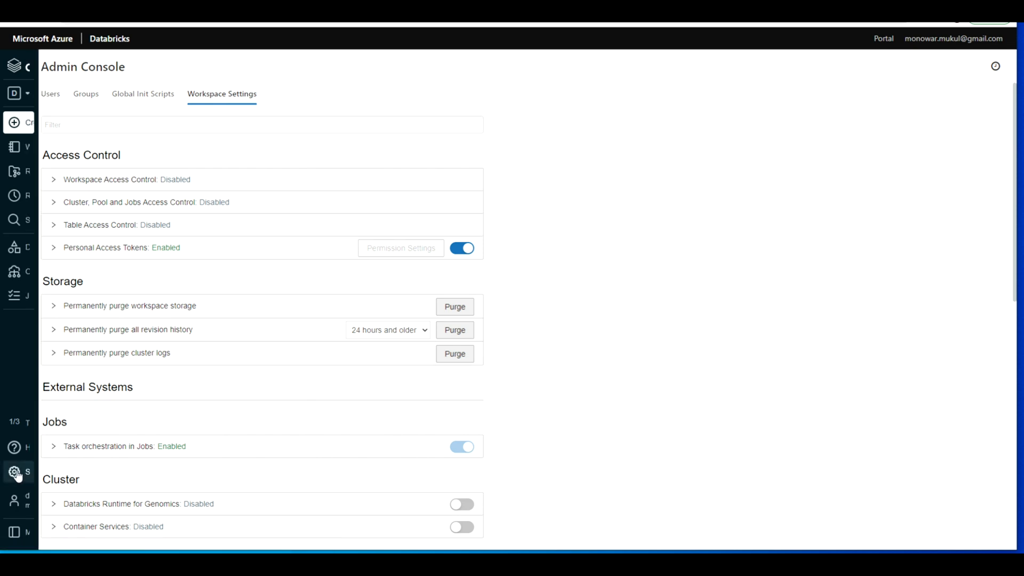
# Step: Open account management from the settings, and launch the dbws01 workspace again from its Azure portal overview
pyautogui.click(40, 474)
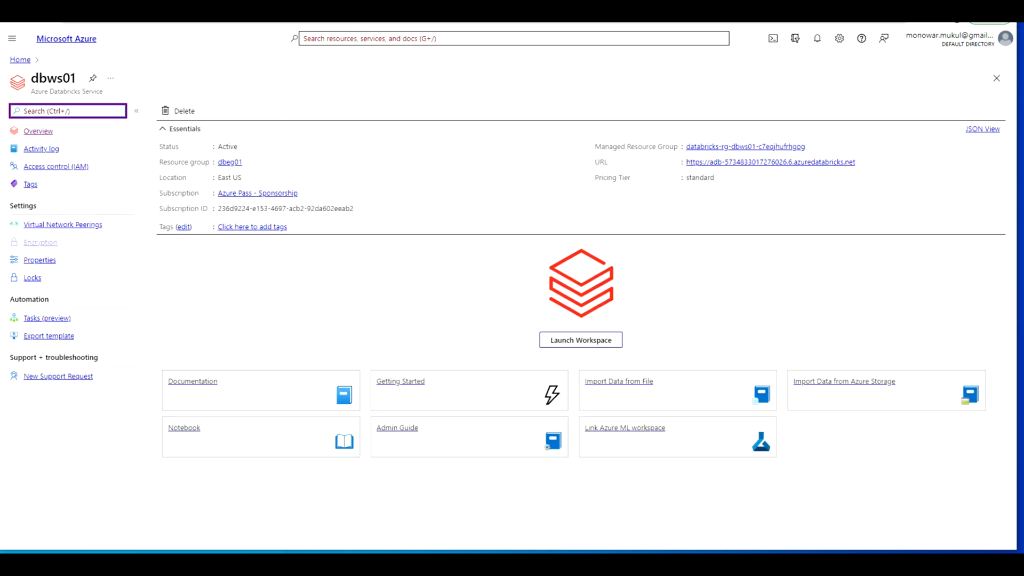
pyautogui.hotkey('ctrl', 'shift', 'Tab')
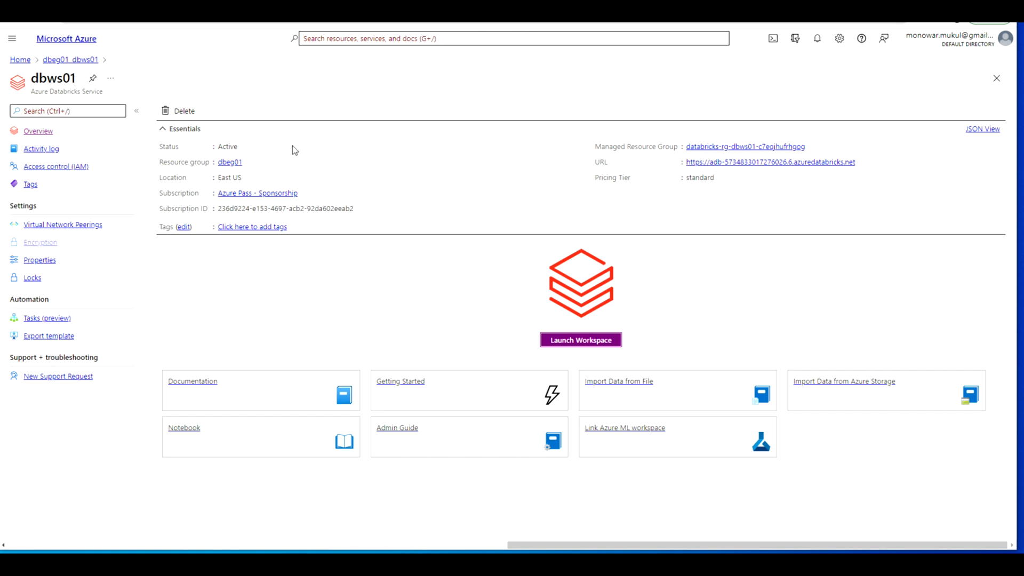
pyautogui.click(561, 342)
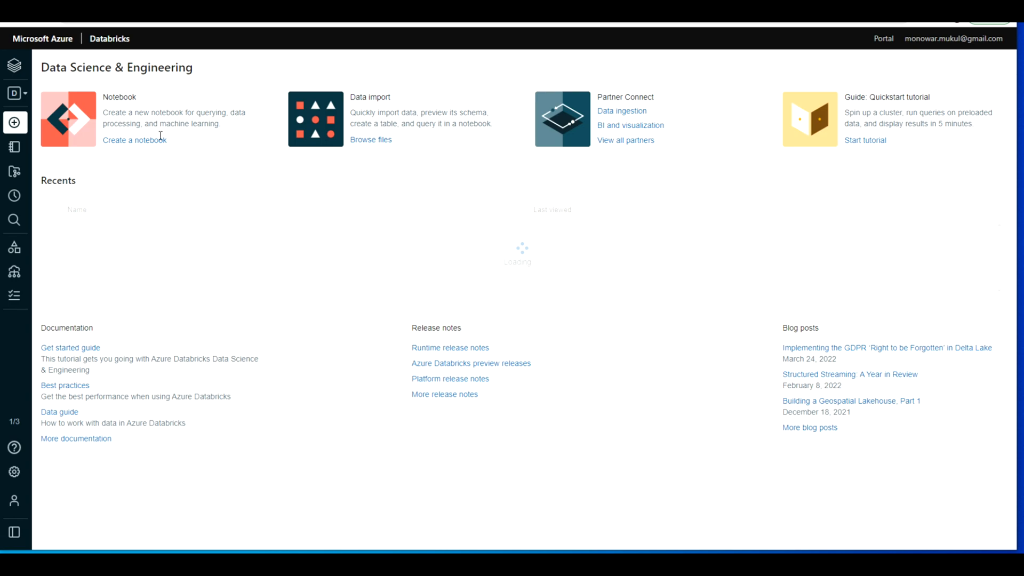
# Step: Start a new Databricks job and name its task dbjob01
pyautogui.moveTo(19, 294)
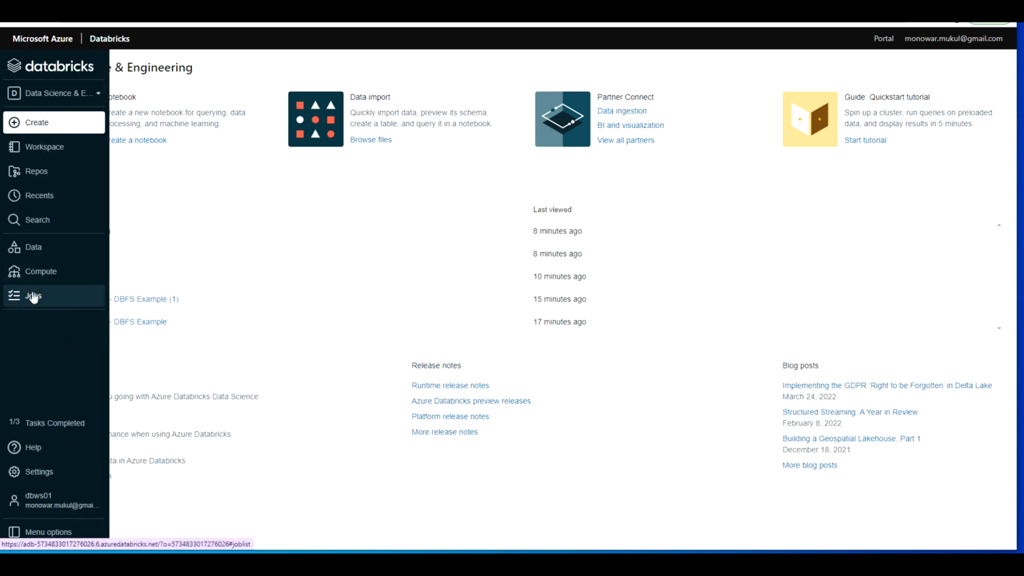
pyautogui.click(34, 296)
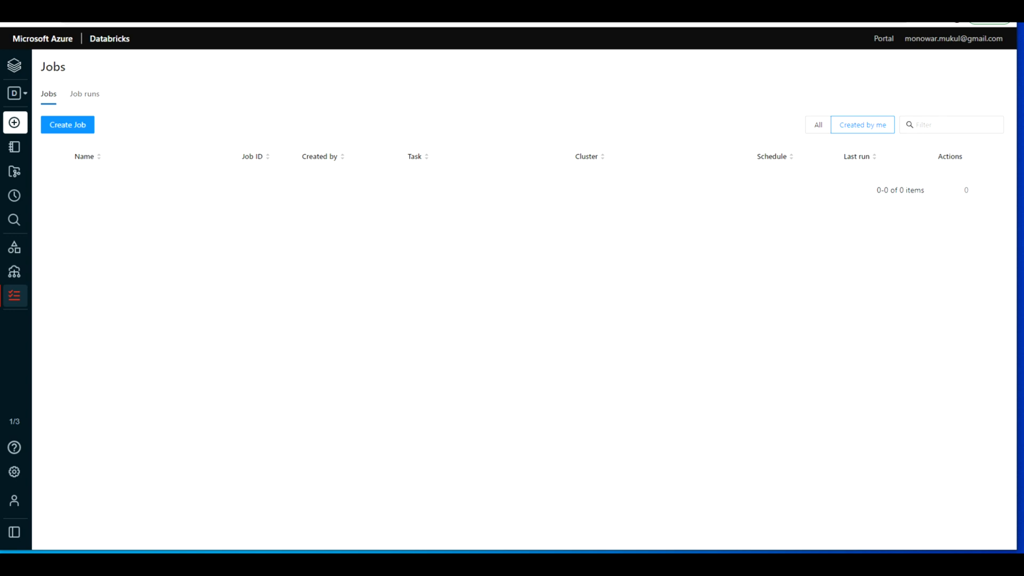
pyautogui.click(81, 126)
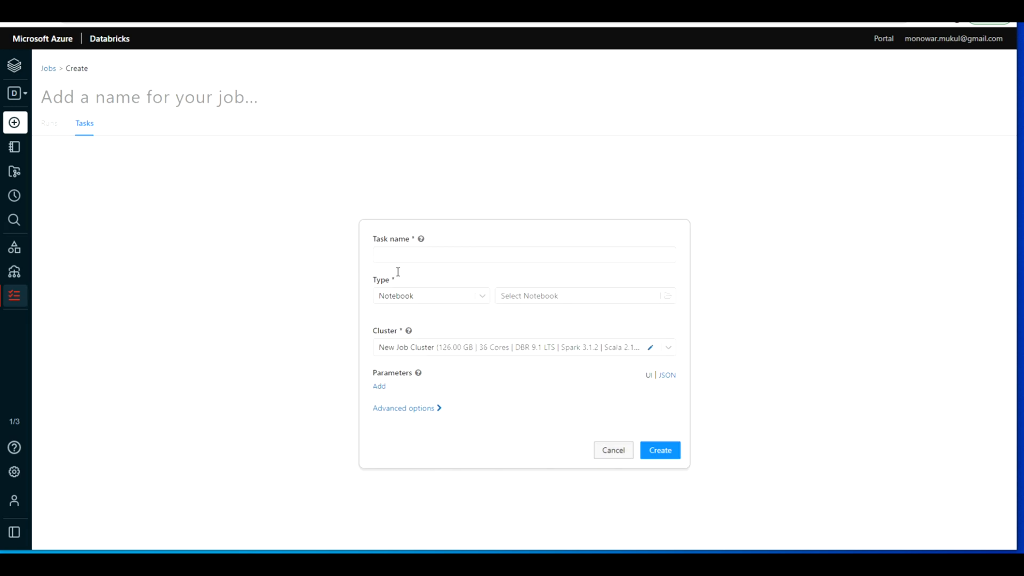
pyautogui.click(400, 254)
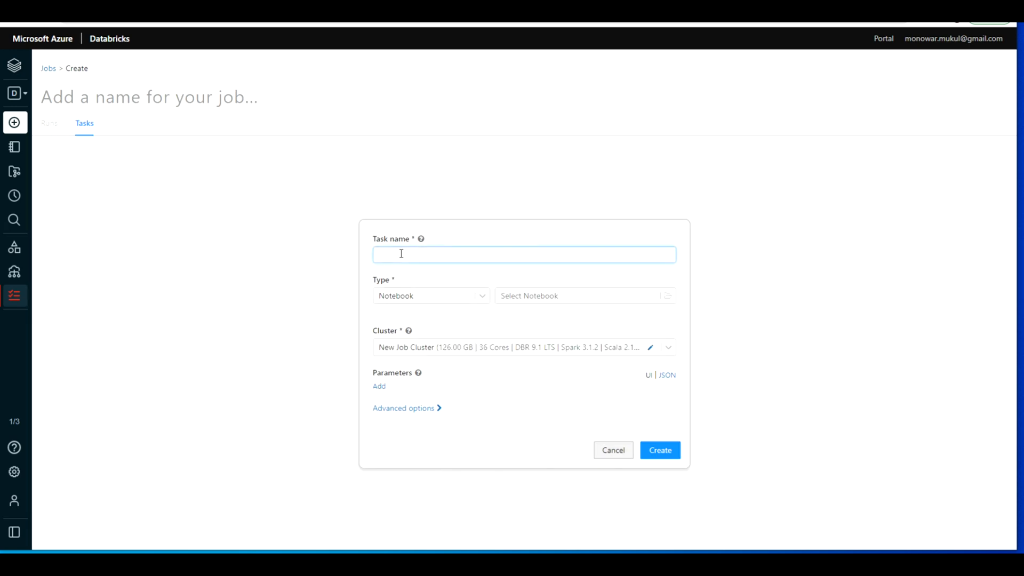
pyautogui.write('dbjob01')
# Step: Choose the dbjobtest notebook from the current user's home folder as the task's notebook
pyautogui.click(585, 297)
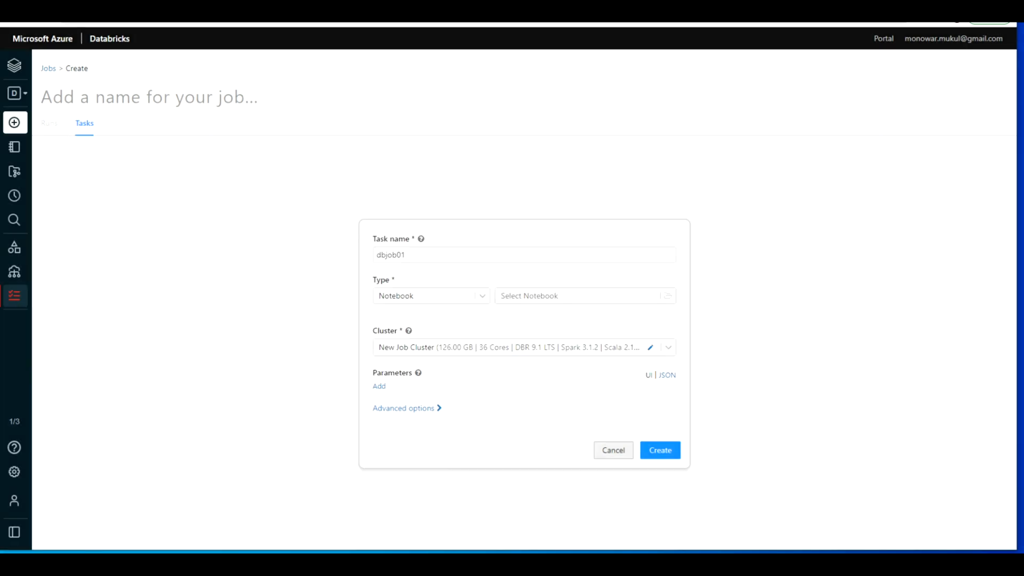
pyautogui.click(669, 296)
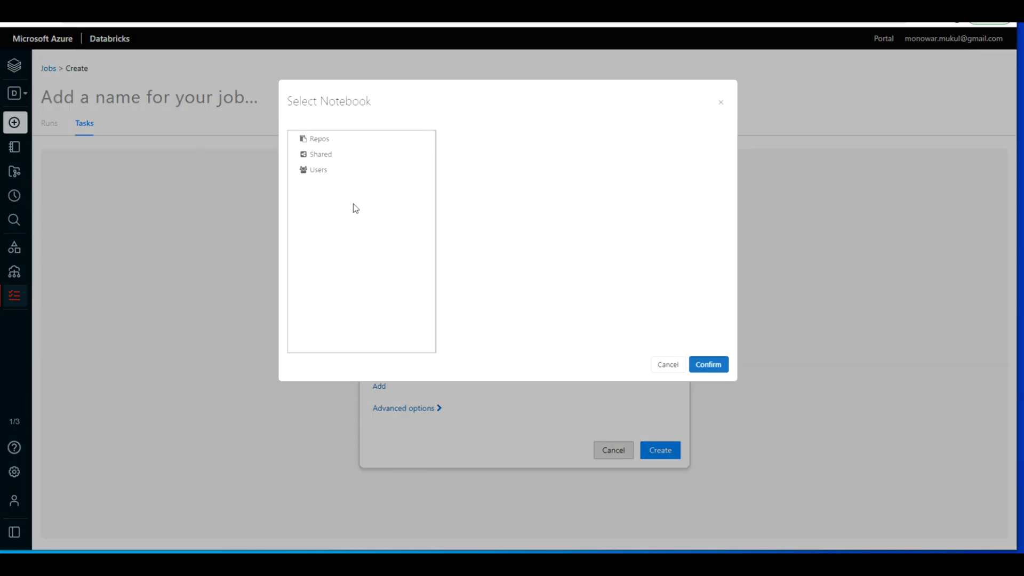
pyautogui.click(334, 169)
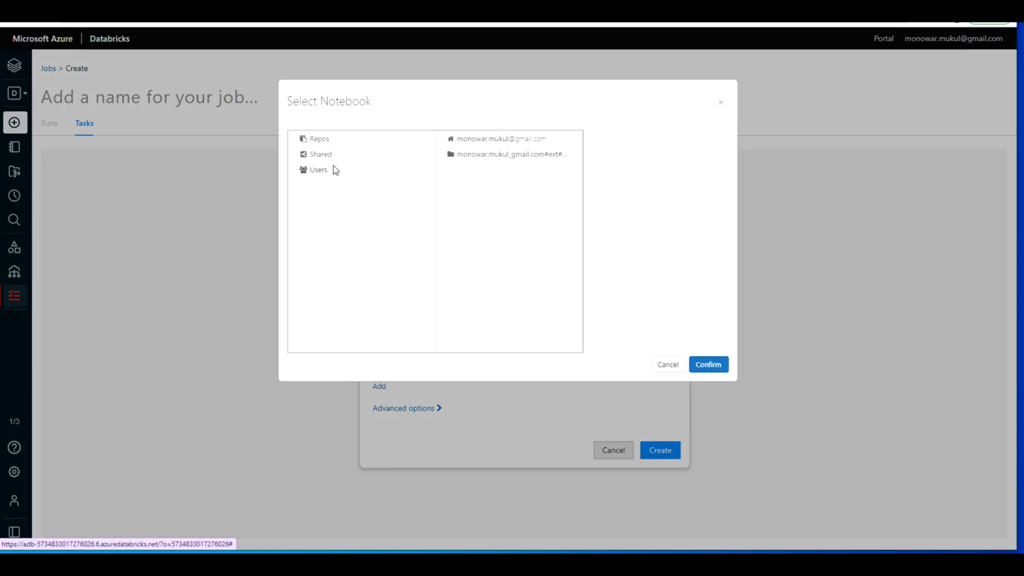
pyautogui.click(536, 141)
pyautogui.click(618, 187)
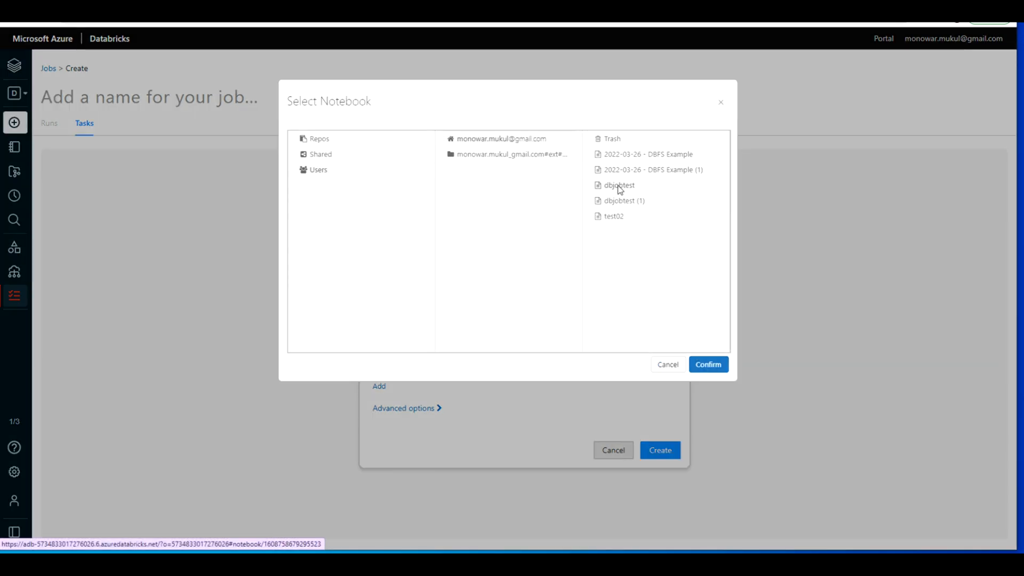
pyautogui.click(720, 366)
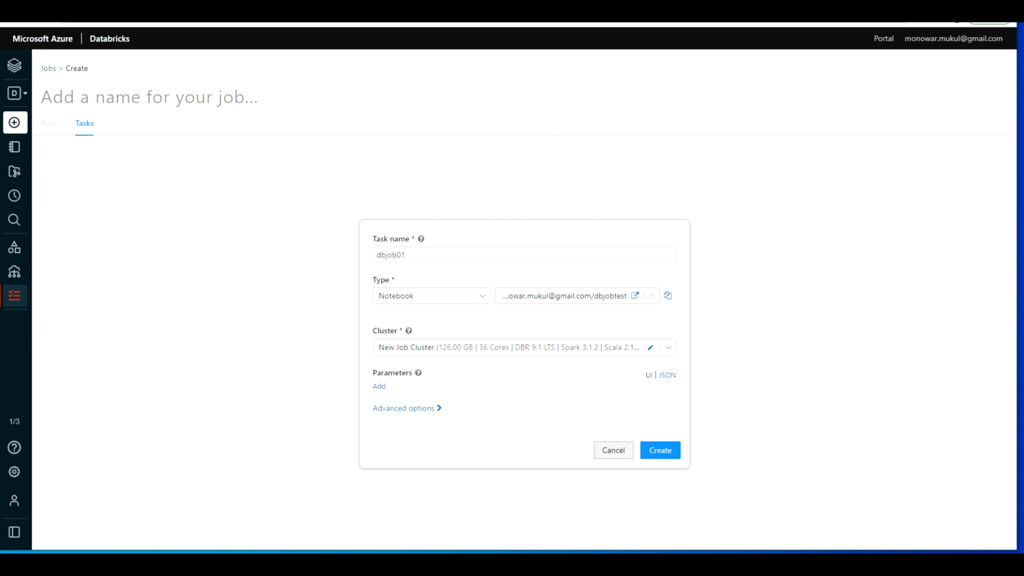
# Step: Look at the task's parameter fields and the new job cluster's configuration, discarding both without changes
pyautogui.click(379, 390)
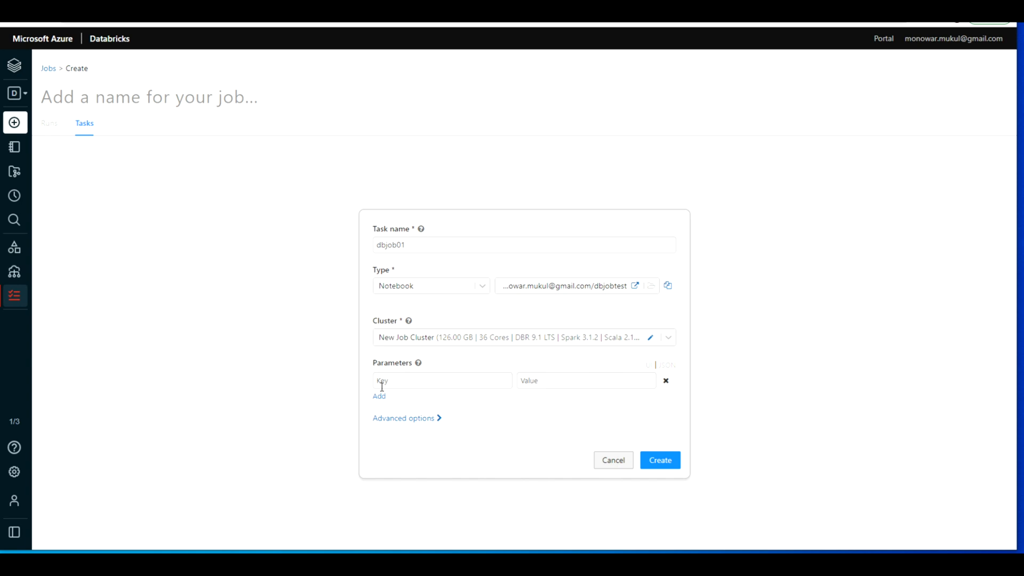
pyautogui.click(666, 381)
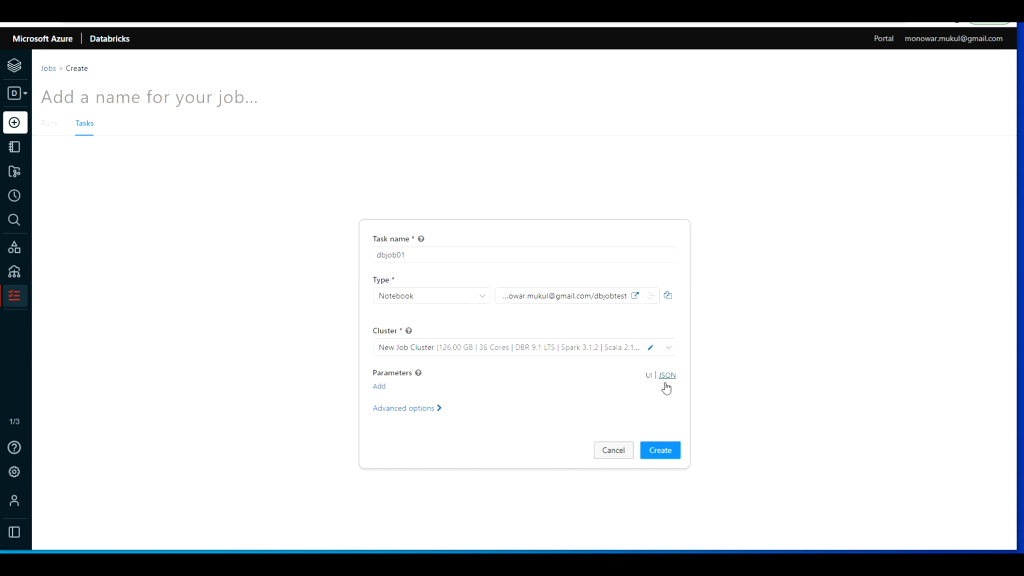
pyautogui.click(673, 350)
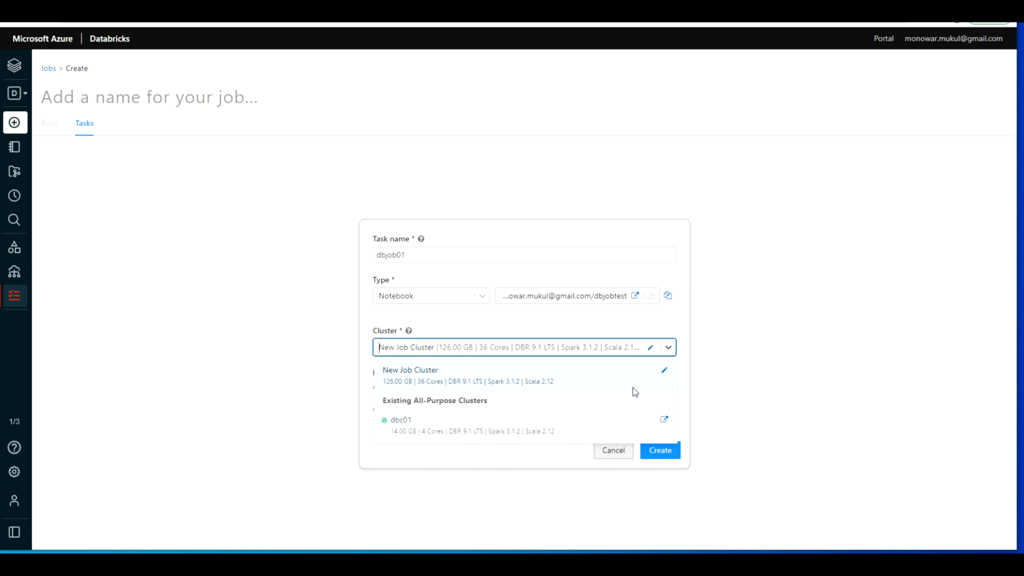
pyautogui.click(665, 373)
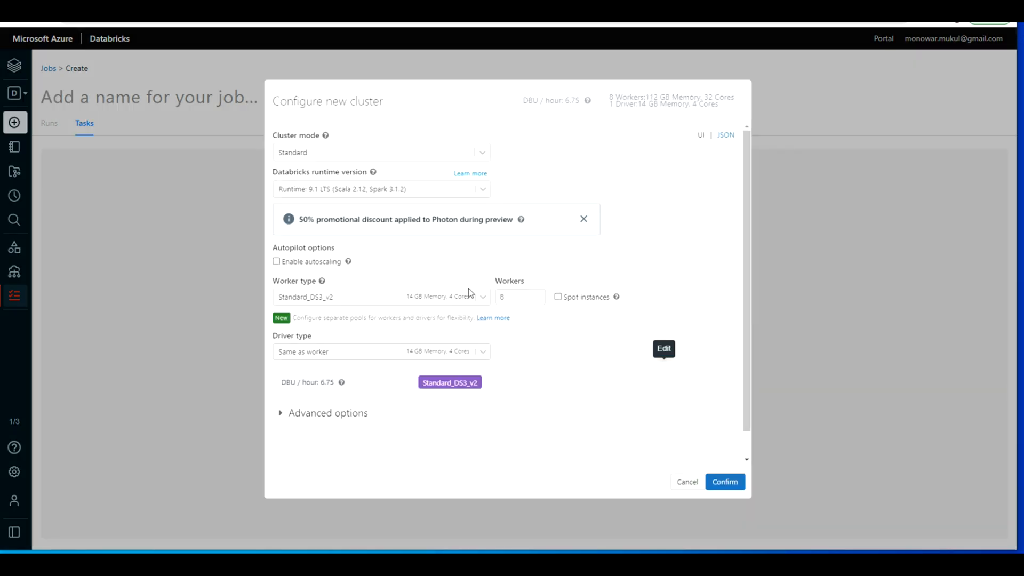
pyautogui.click(687, 482)
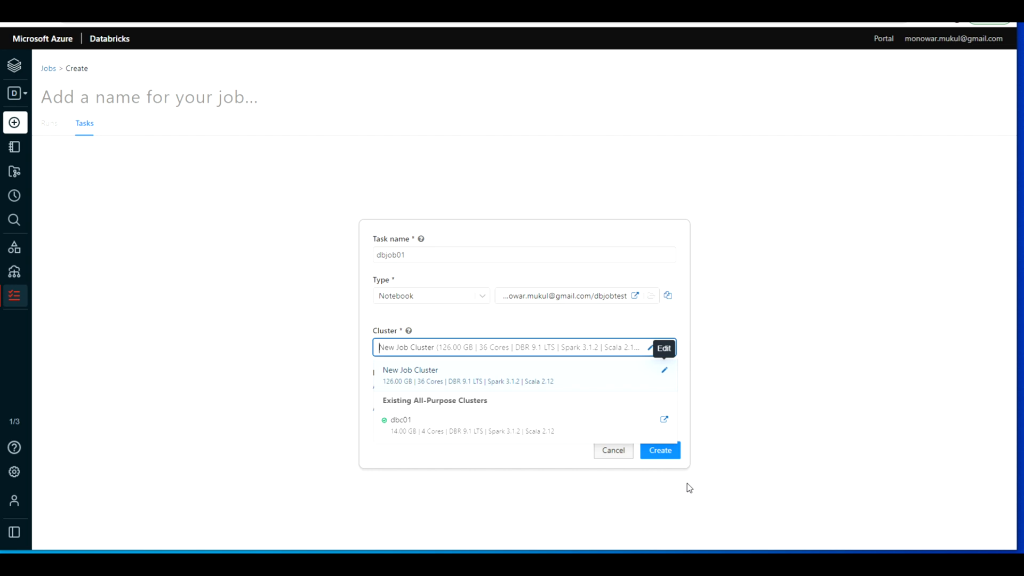
# Step: Assign the existing all-purpose cluster dbc01 to the task and create the job
pyautogui.click(502, 427)
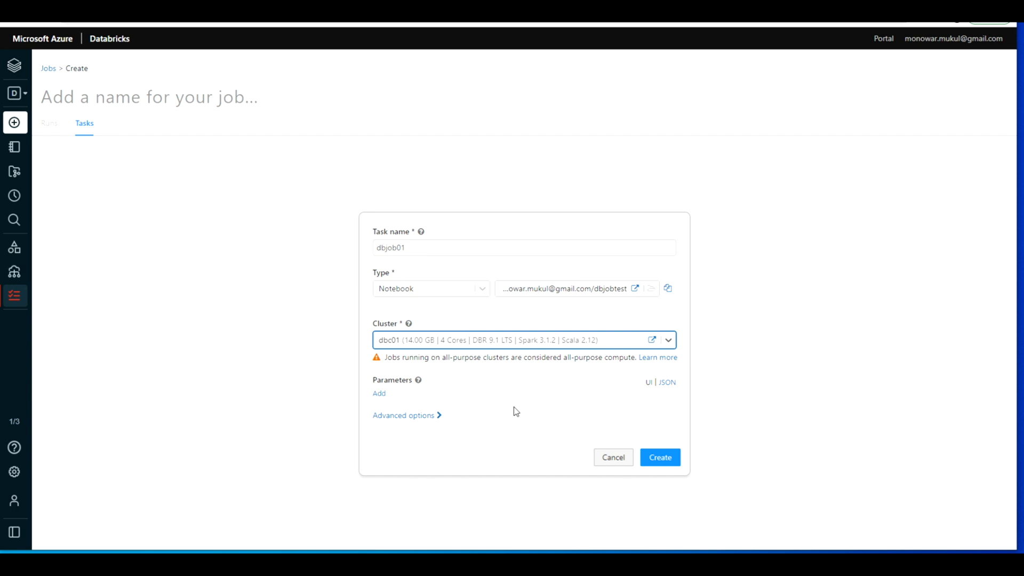
pyautogui.click(434, 416)
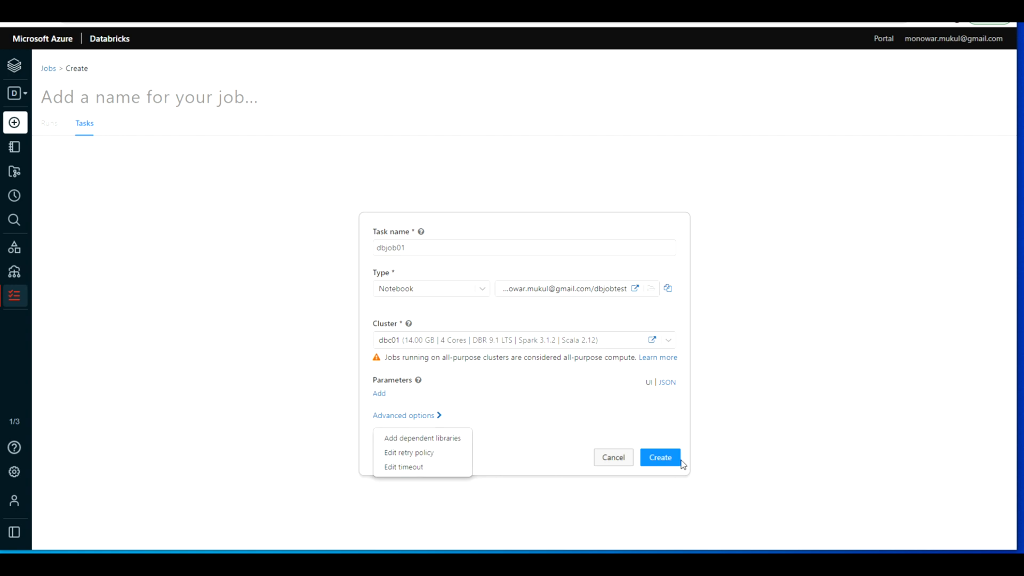
pyautogui.click(664, 458)
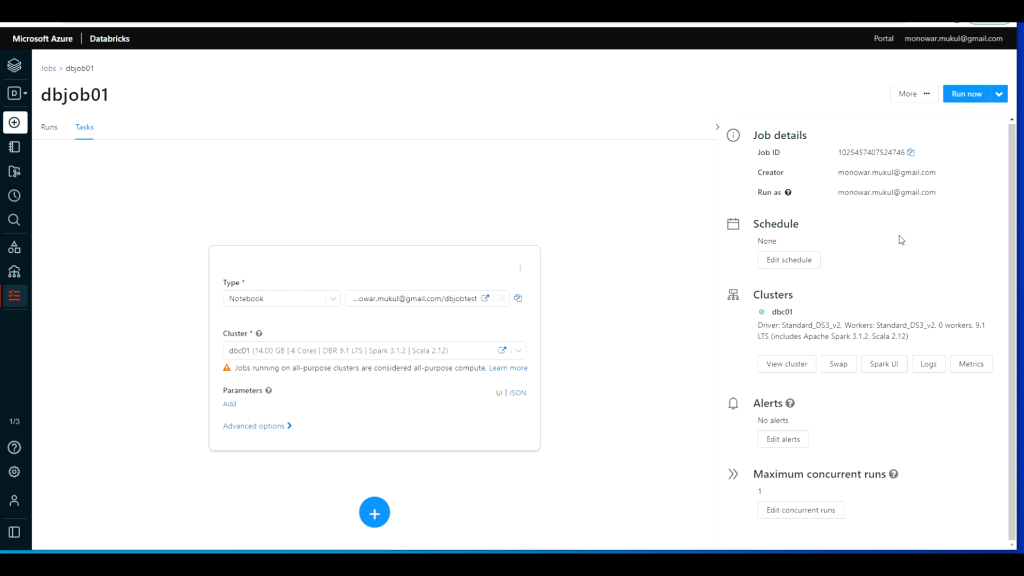
# Step: View the JSON definition of job dbjob01 and close it
pyautogui.moveTo(790, 403)
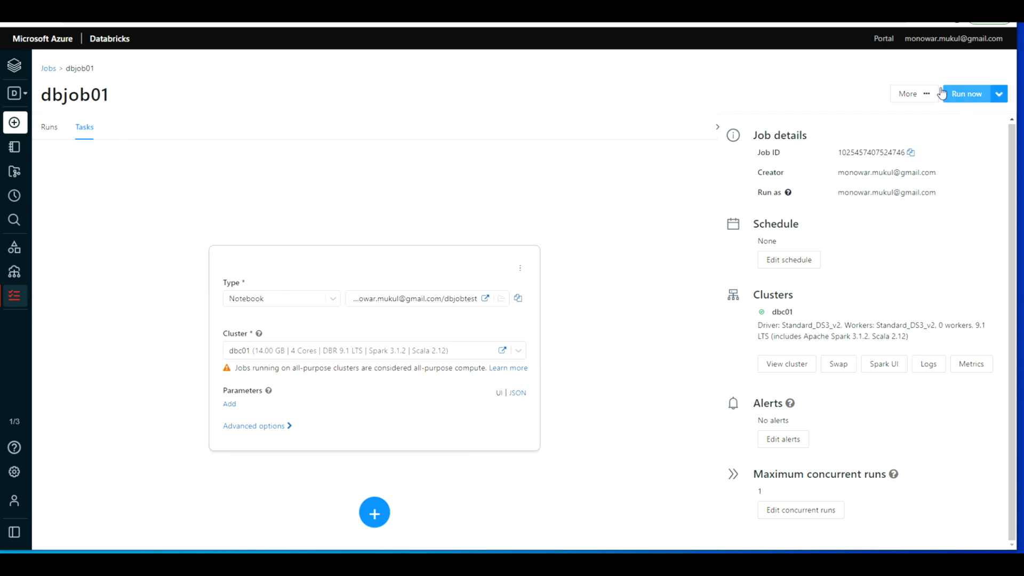
pyautogui.click(924, 97)
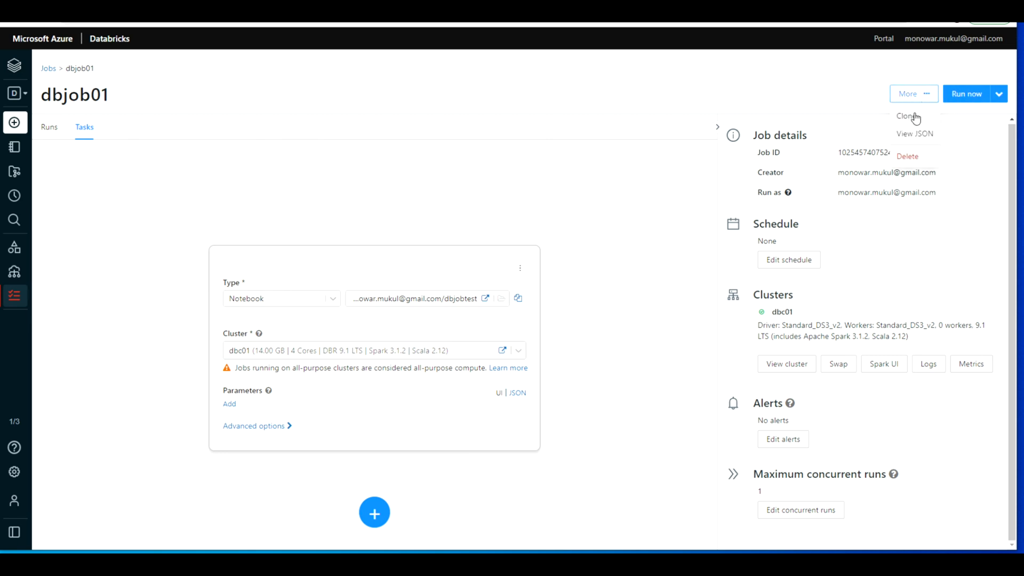
pyautogui.click(925, 139)
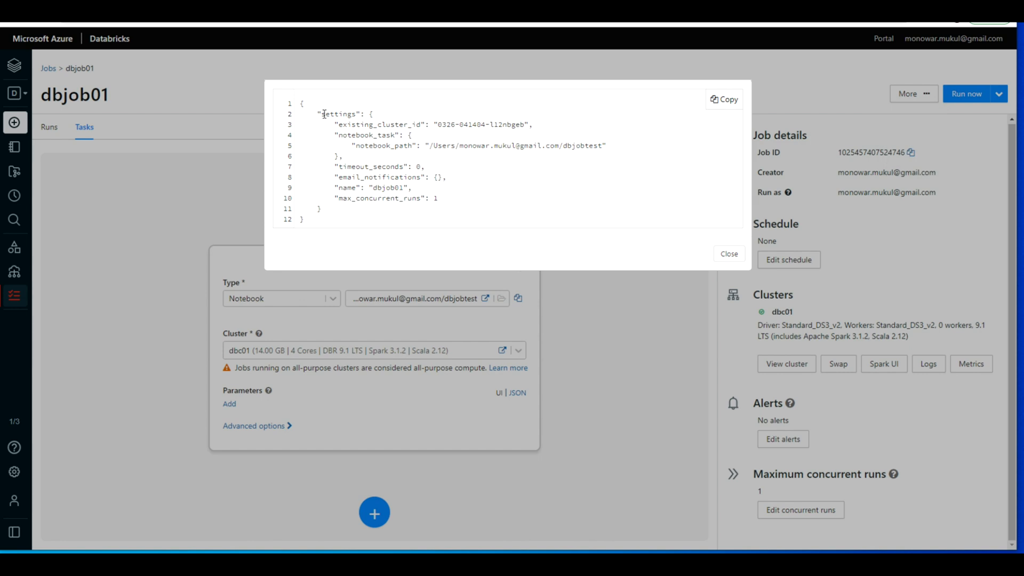
pyautogui.click(730, 255)
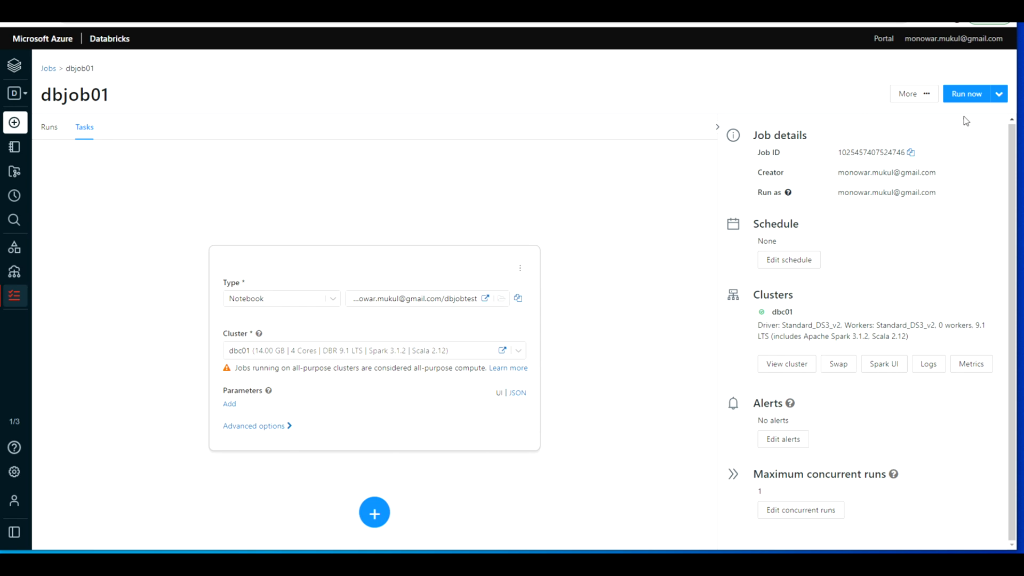
# Step: Run job dbjob01 immediately, and review the triggered run's notebook output and status
pyautogui.click(964, 95)
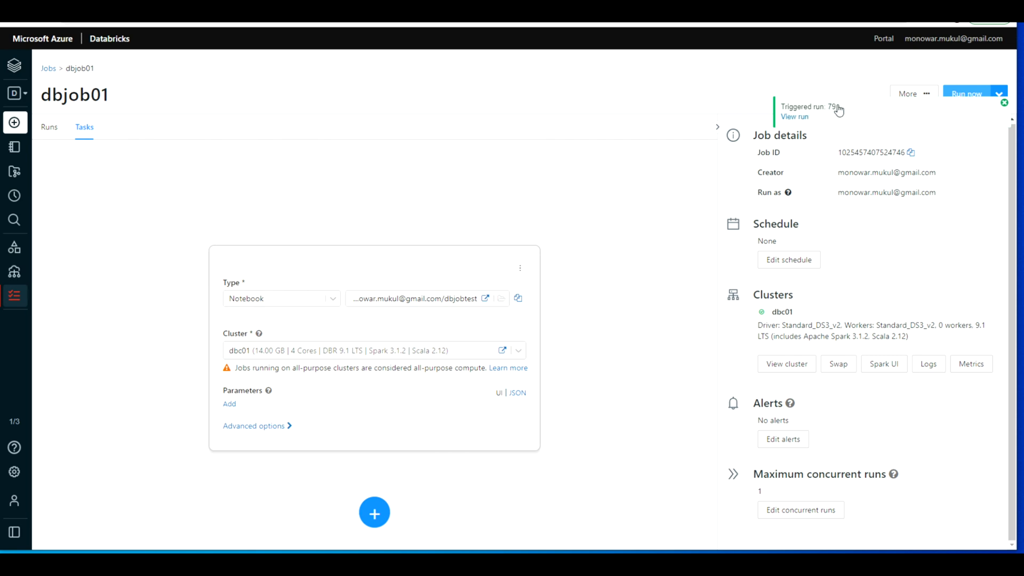
pyautogui.click(800, 119)
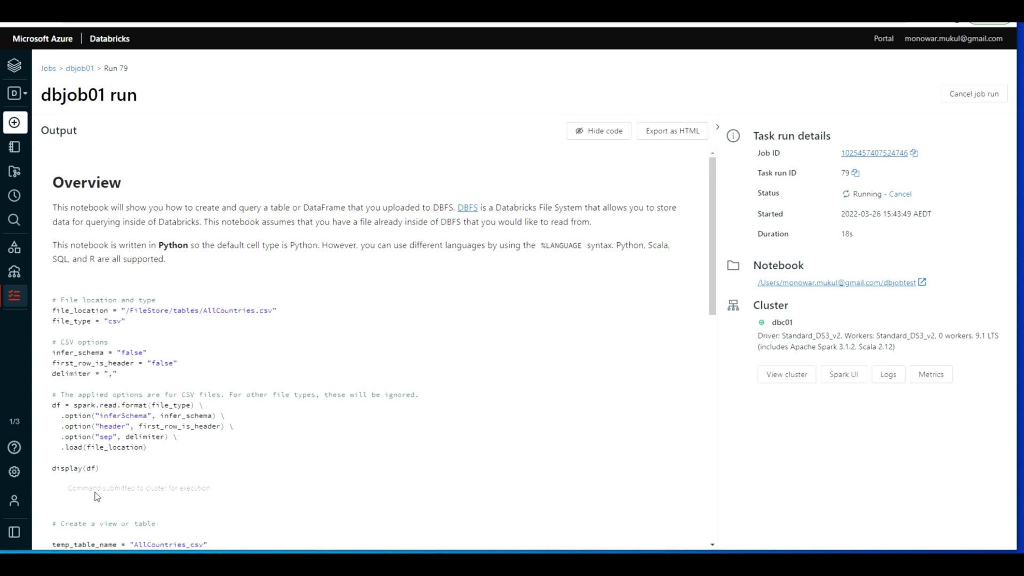
pyautogui.scroll(-5, 269, 459)
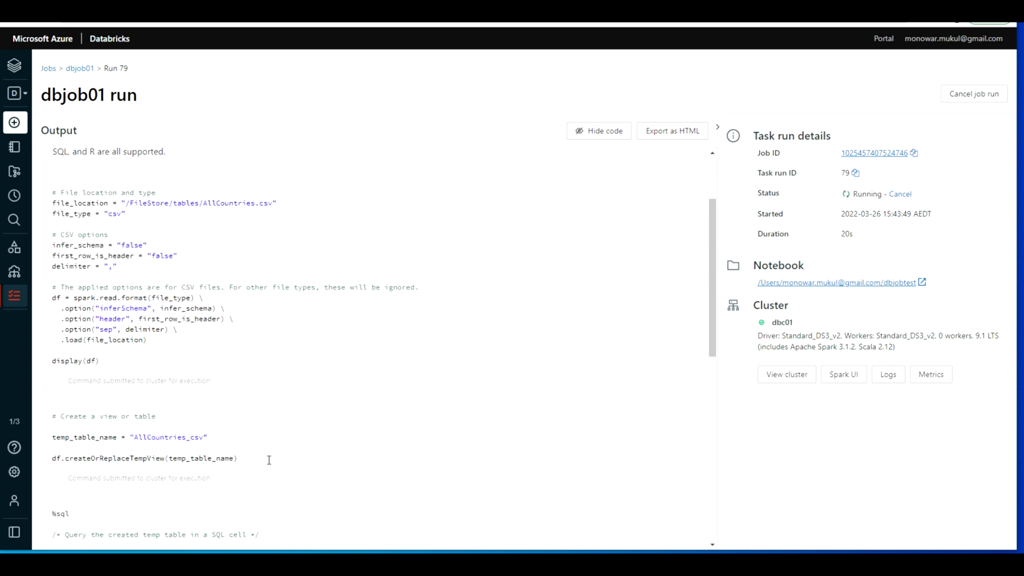
pyautogui.scroll(-4, 268, 463)
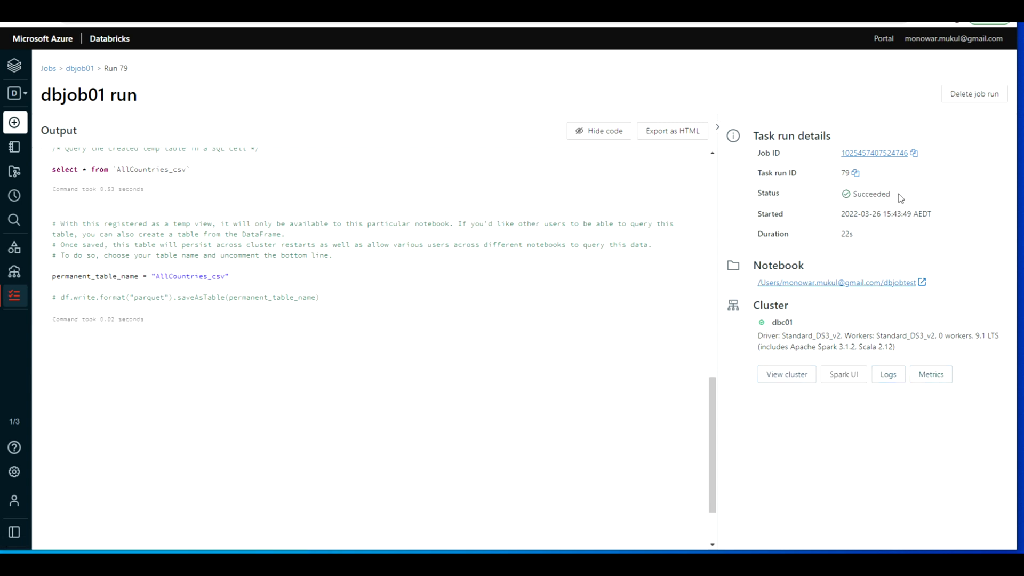
pyautogui.moveTo(890, 194); pyautogui.dragTo(841, 199)
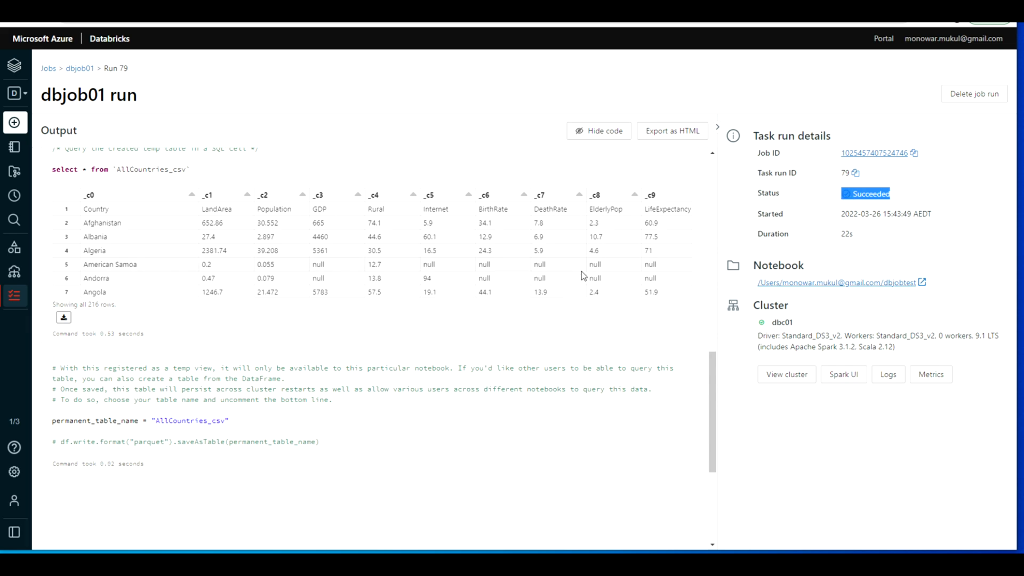
pyautogui.scroll(12, 581, 271)
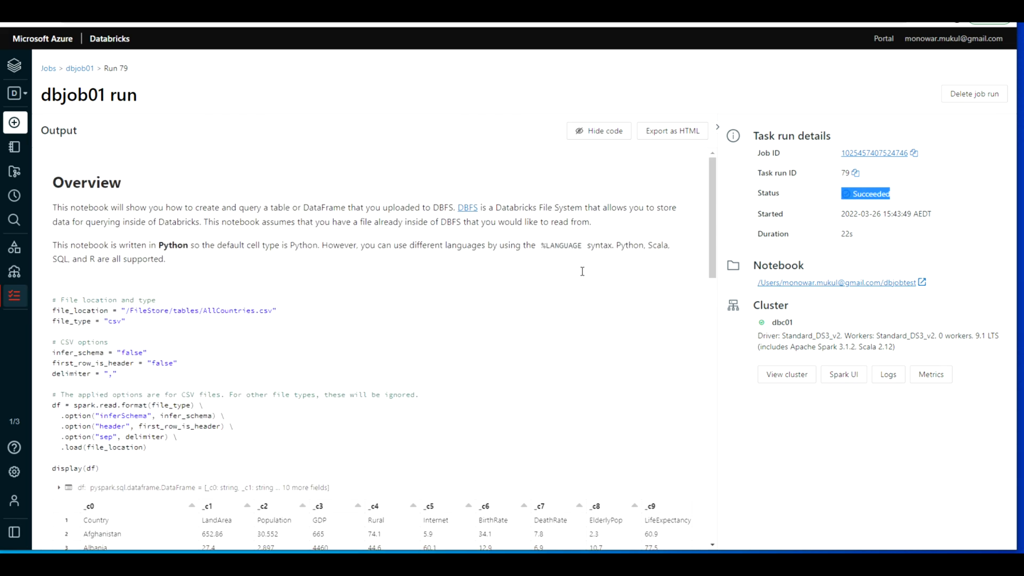
# Step: Review the dbjob01 run's notebook output, hiding its code and showing it again
pyautogui.scroll(-8, 581, 271)
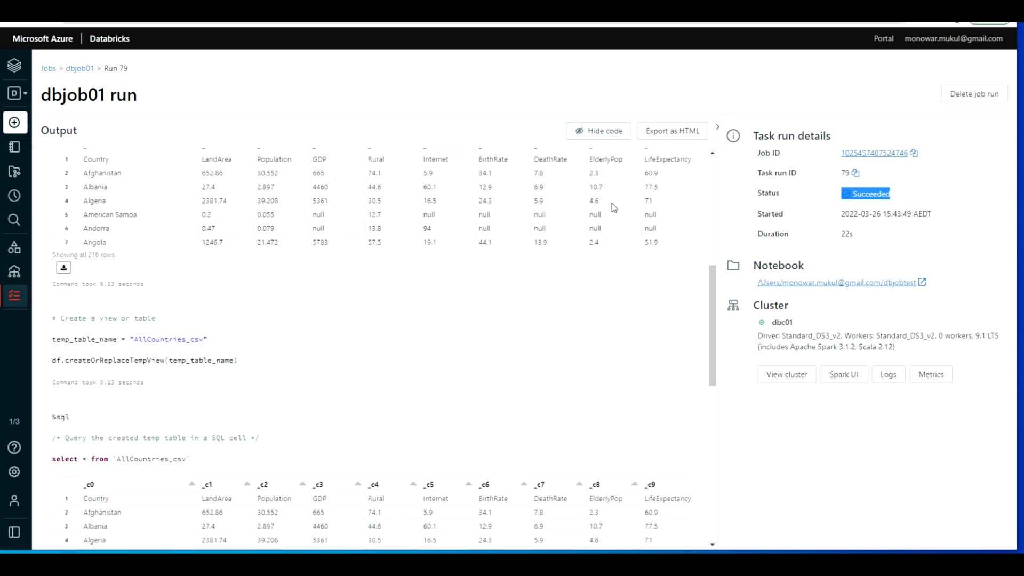
pyautogui.click(608, 131)
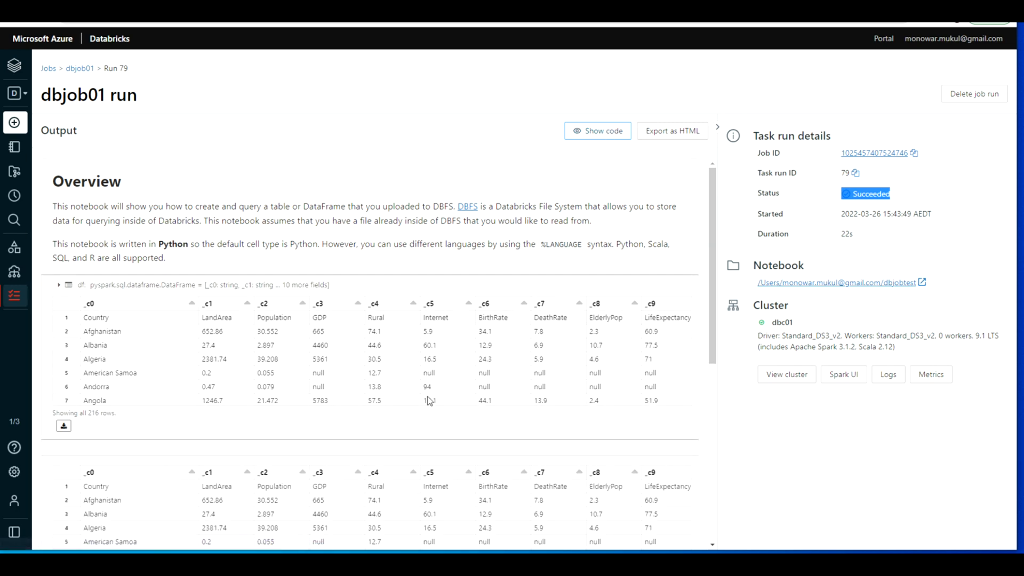
pyautogui.click(600, 134)
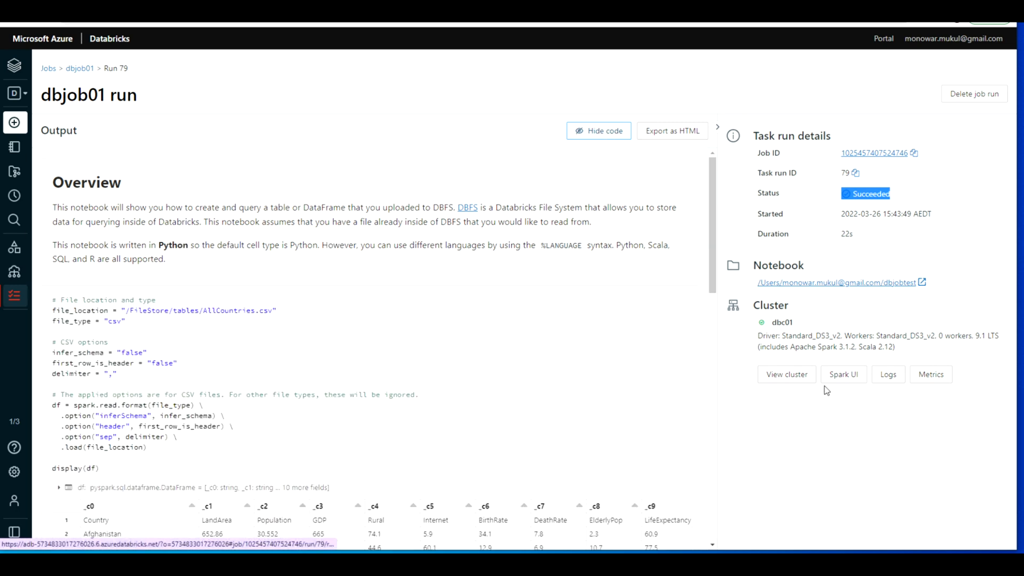
# Step: Examine the Spark driver logs and the event log of cluster dbc01 used by the run
pyautogui.click(887, 376)
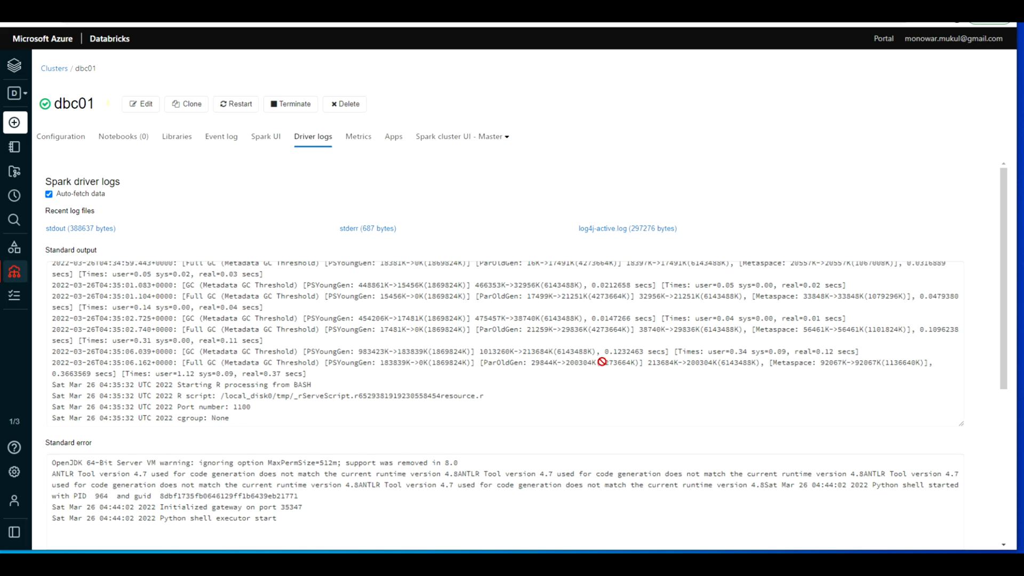
pyautogui.scroll(-5, 602, 362)
pyautogui.scroll(5, 602, 362)
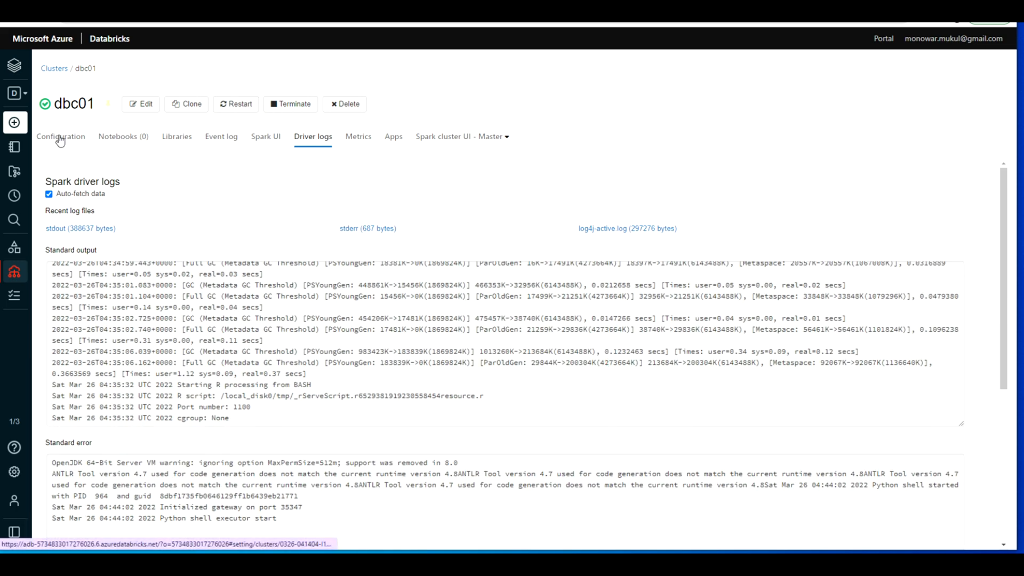
pyautogui.click(218, 137)
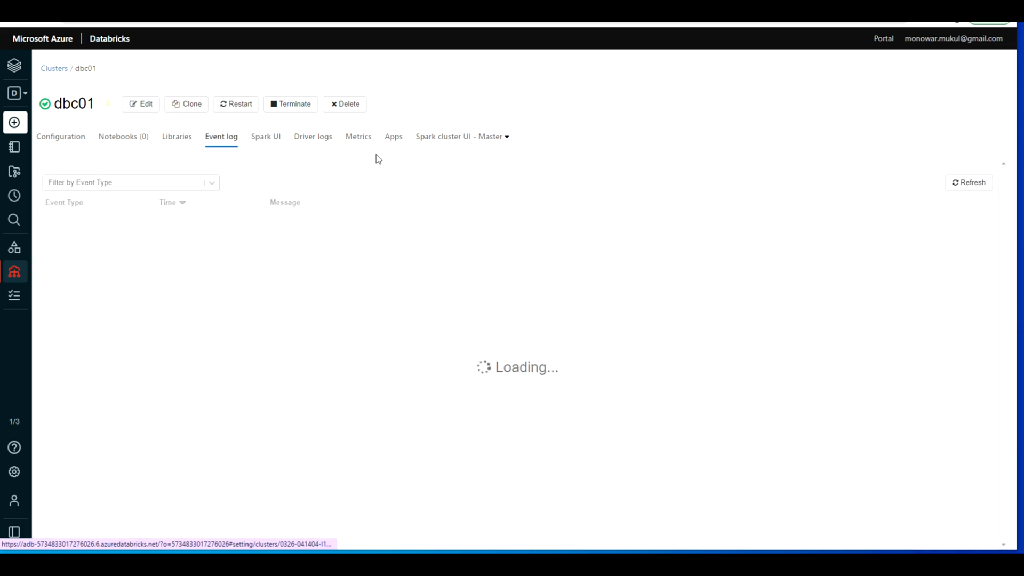
# Step: Open the dbjobtest notebook from the jobs list and look through its cells
pyautogui.click(54, 68)
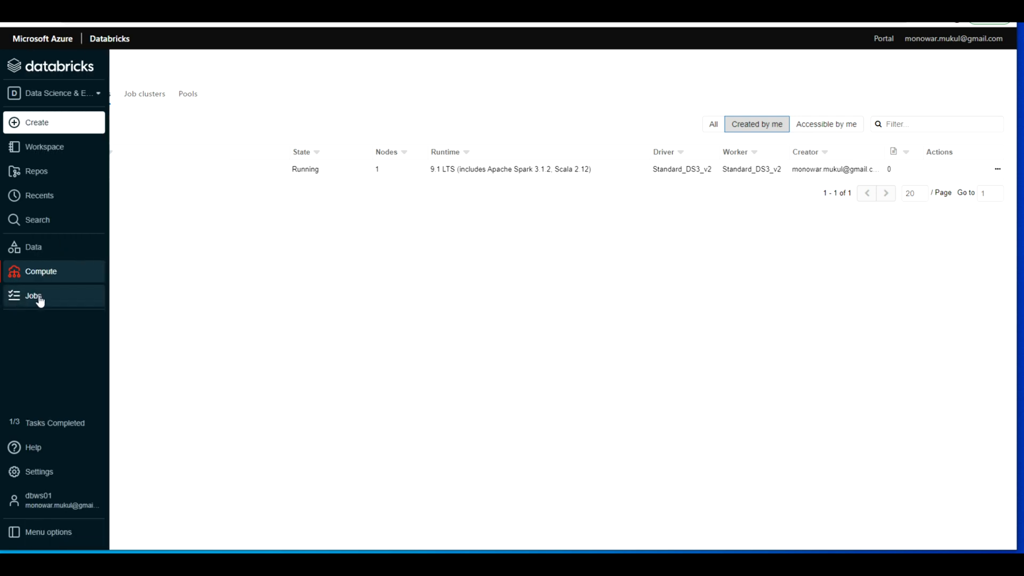
pyautogui.click(33, 296)
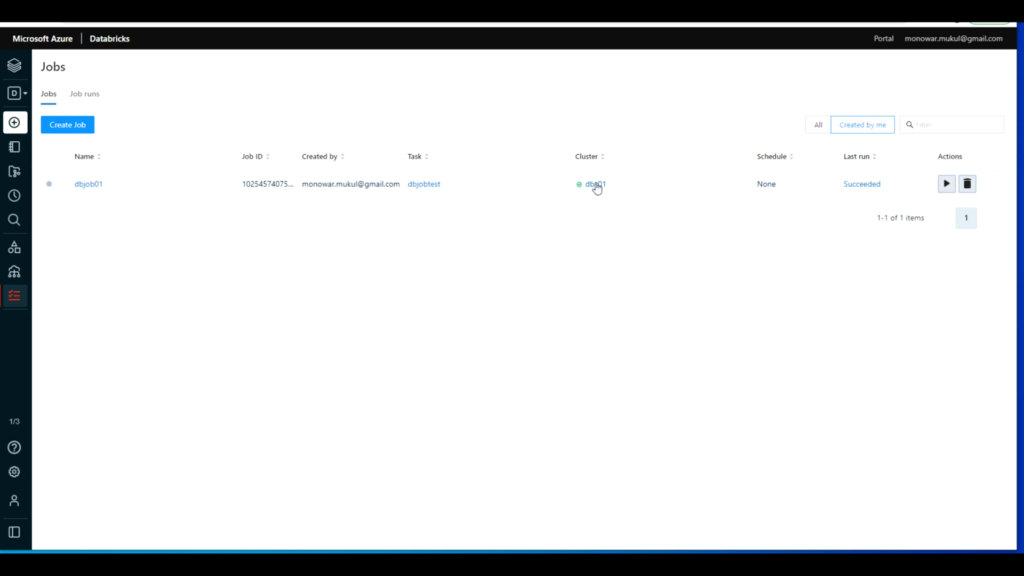
pyautogui.click(423, 185)
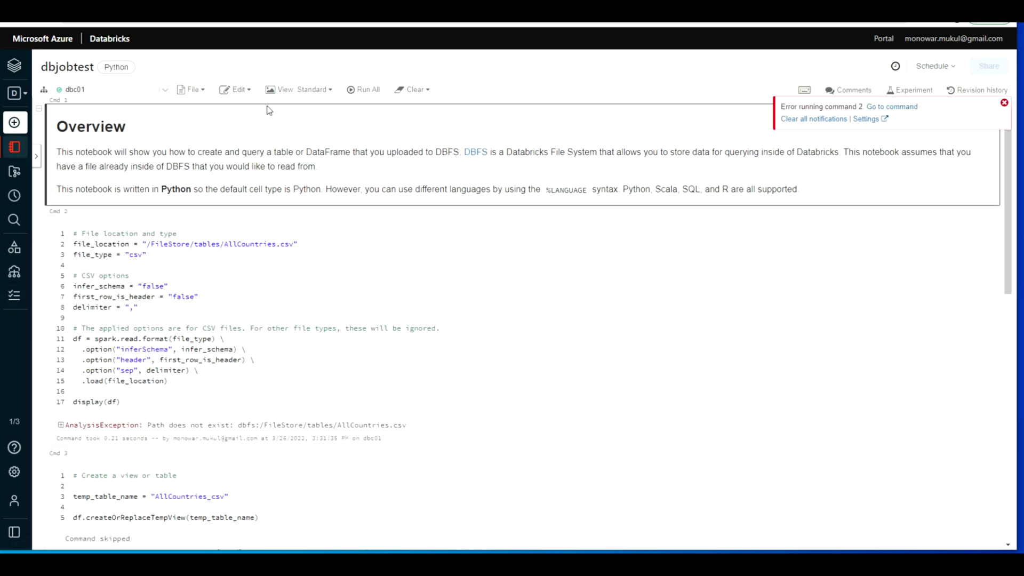
pyautogui.scroll(-15, 251, 338)
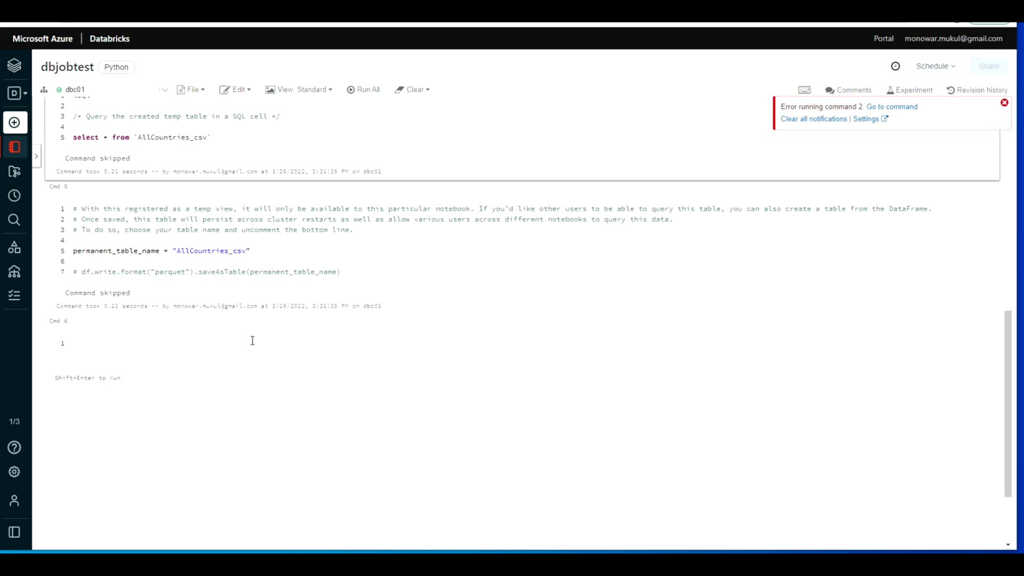
pyautogui.scroll(15, 251, 340)
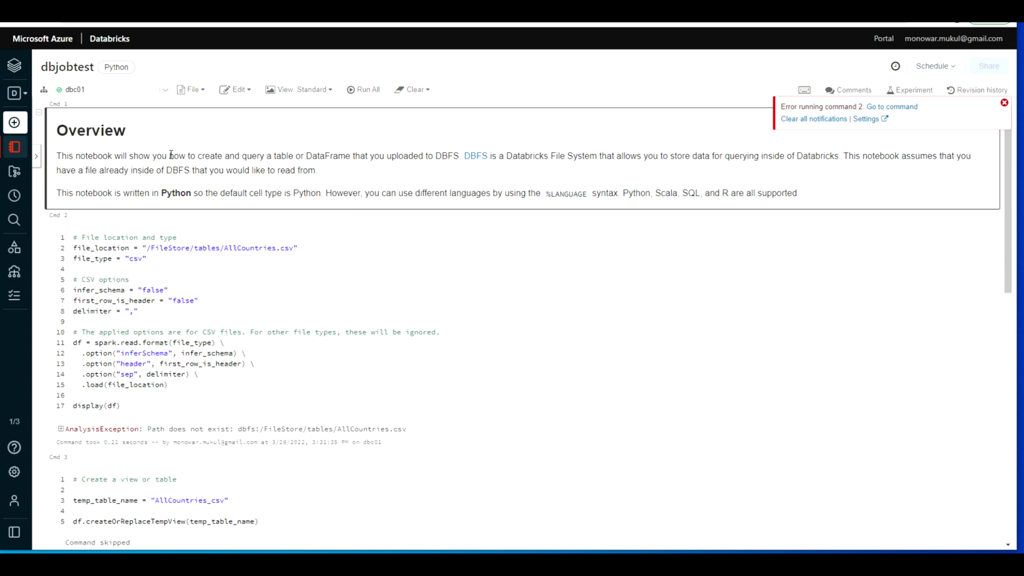
# Step: Return to the jobs list and open job dbjob01 to review its runs and details
pyautogui.moveTo(20, 283)
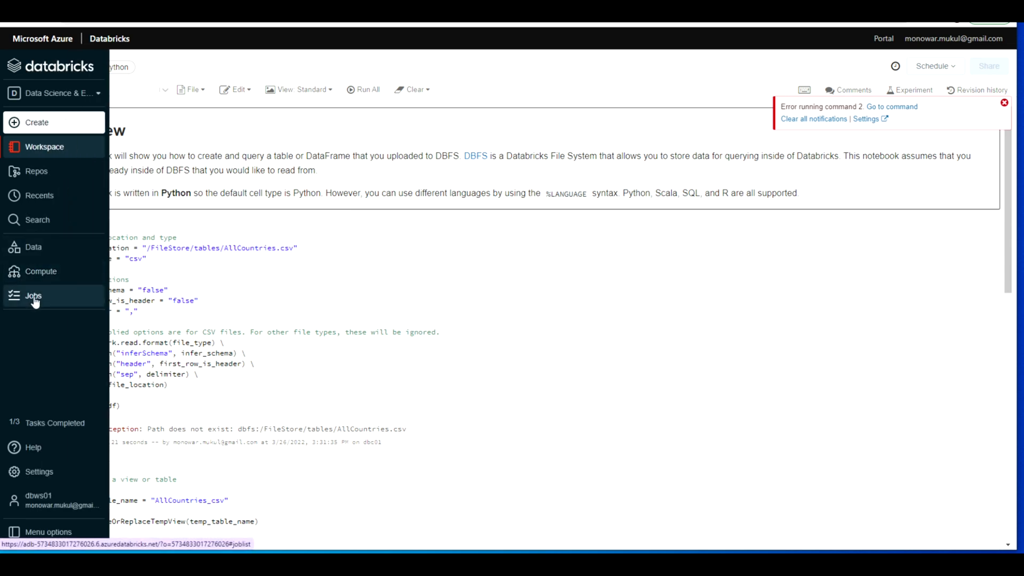
pyautogui.click(34, 300)
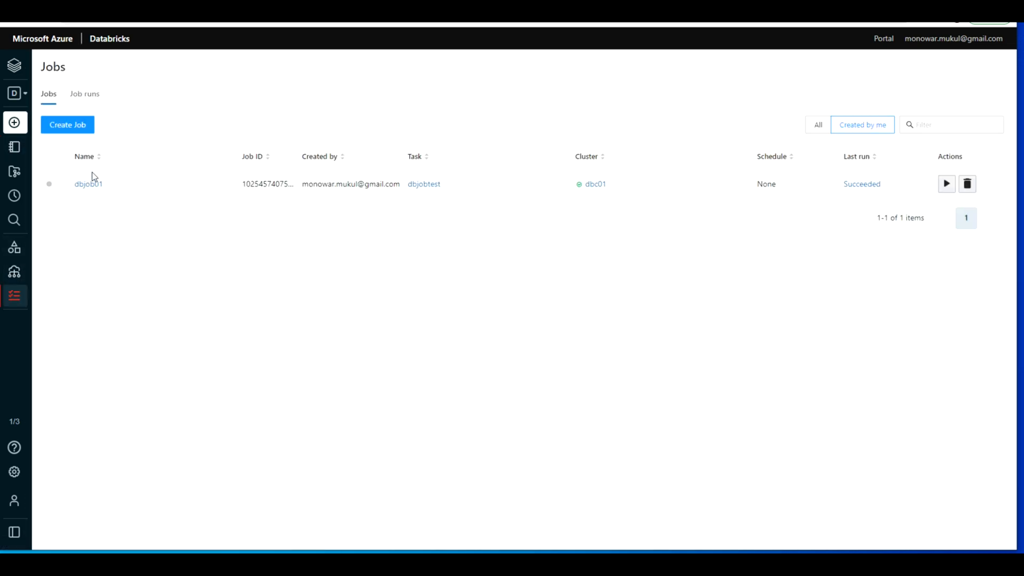
pyautogui.click(89, 184)
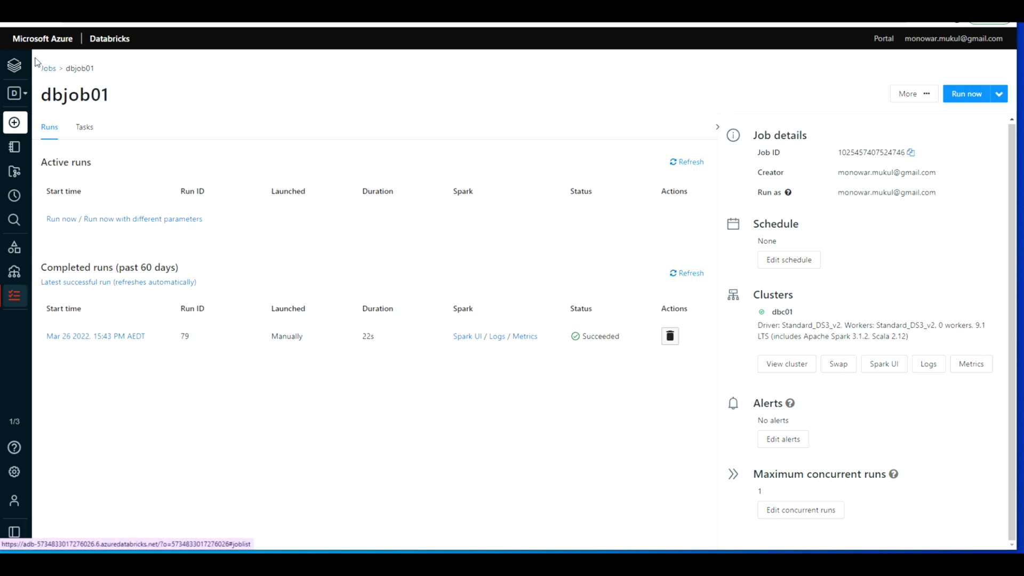
# Step: Switch to the Azure portal and view the list of all resources, dismissing the feature tips
pyautogui.moveTo(31, 55)
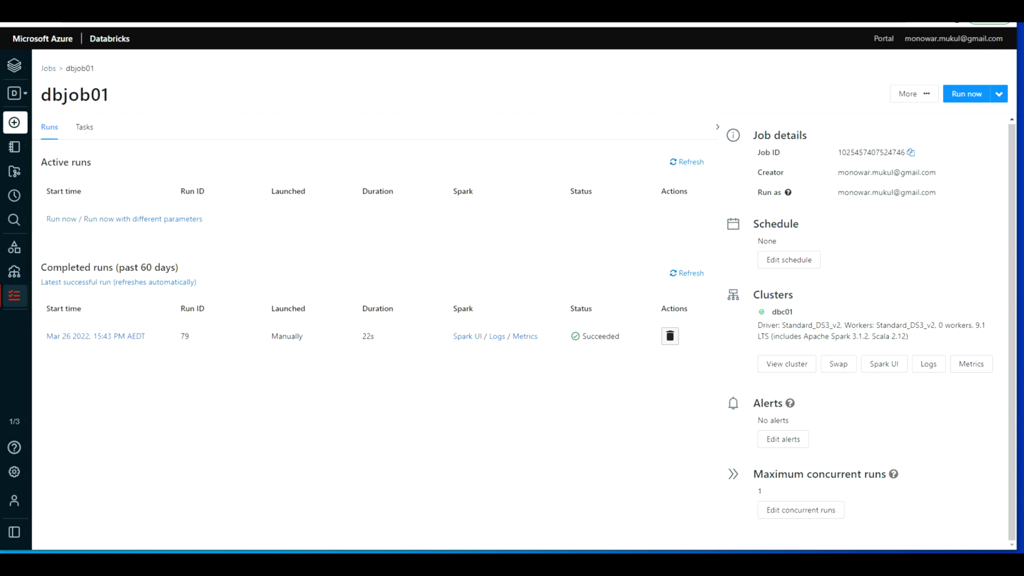
pyautogui.click(59, 8)
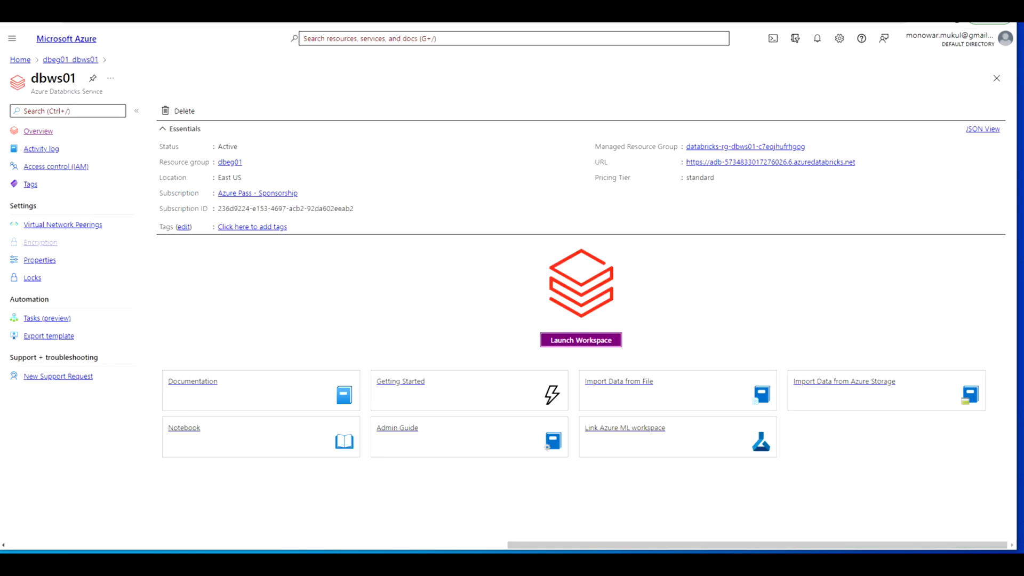
pyautogui.click(19, 59)
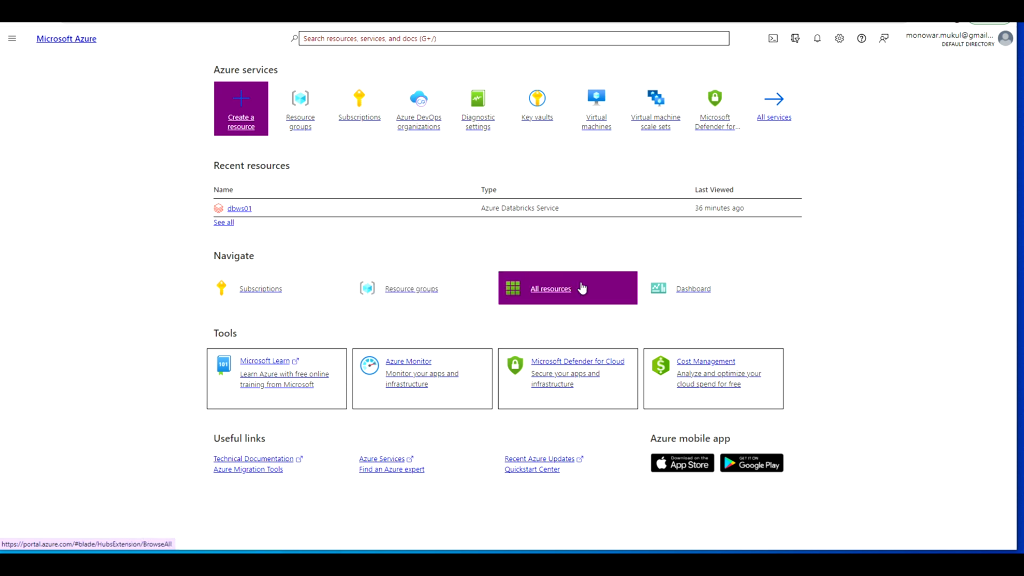
pyautogui.click(568, 291)
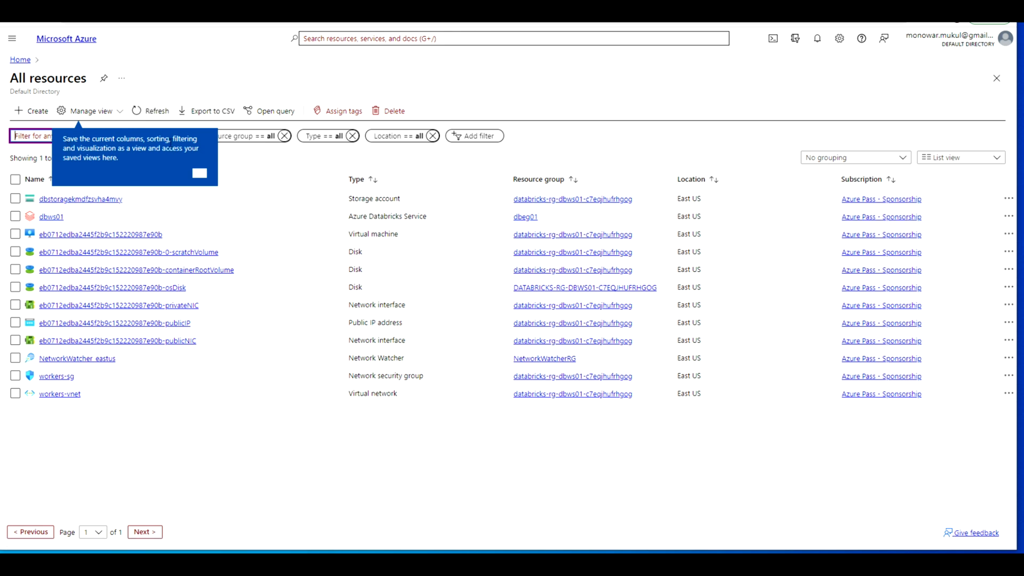
pyautogui.click(199, 173)
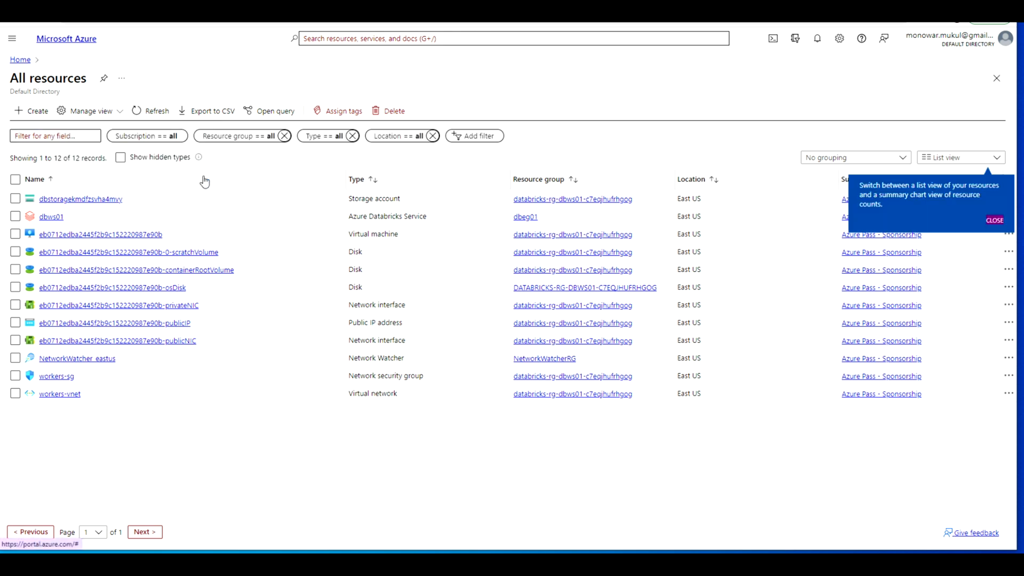
pyautogui.click(995, 220)
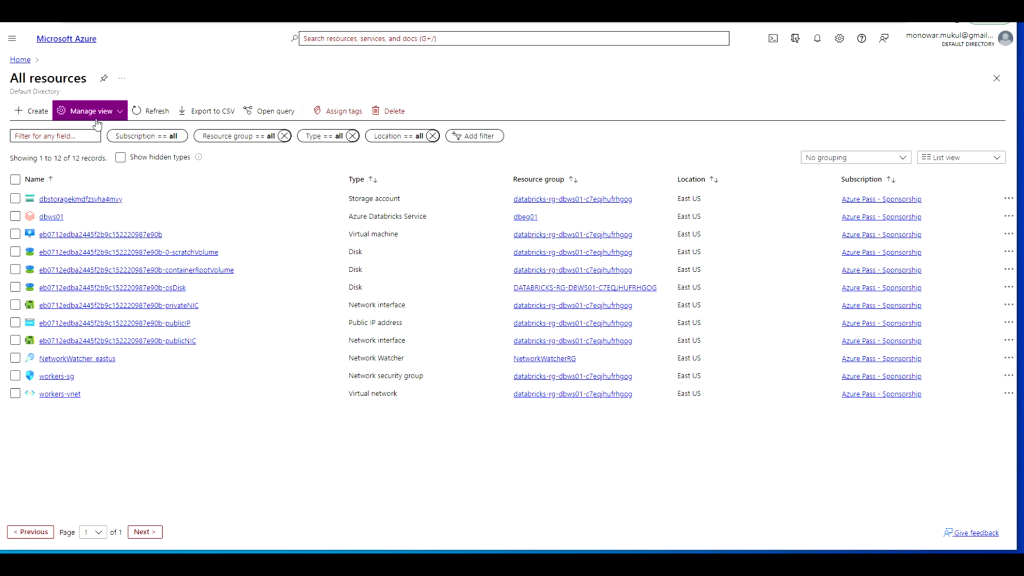
# Step: Delete the resource group dbeg01, entering its name as confirmation
pyautogui.click(20, 59)
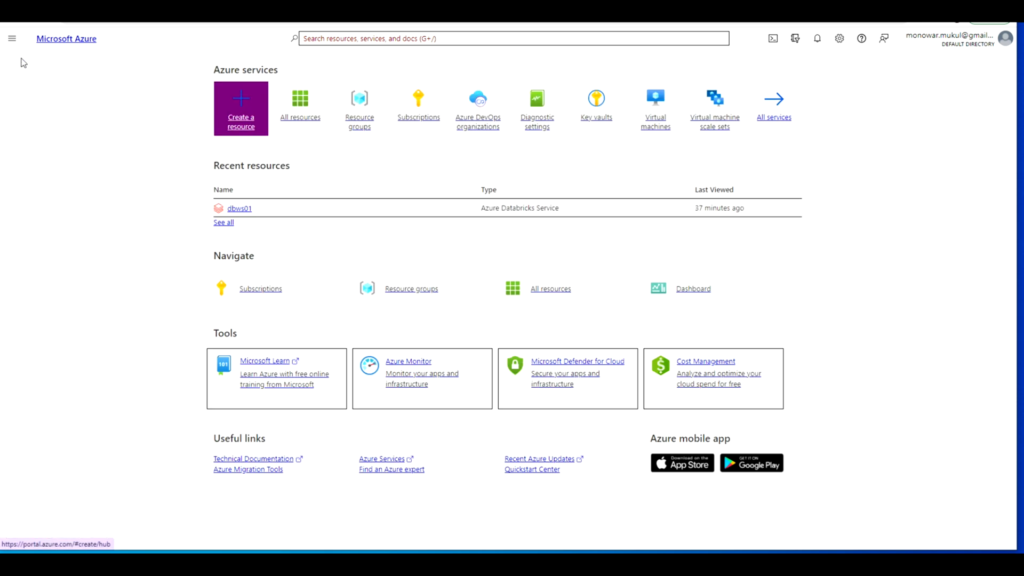
pyautogui.click(422, 293)
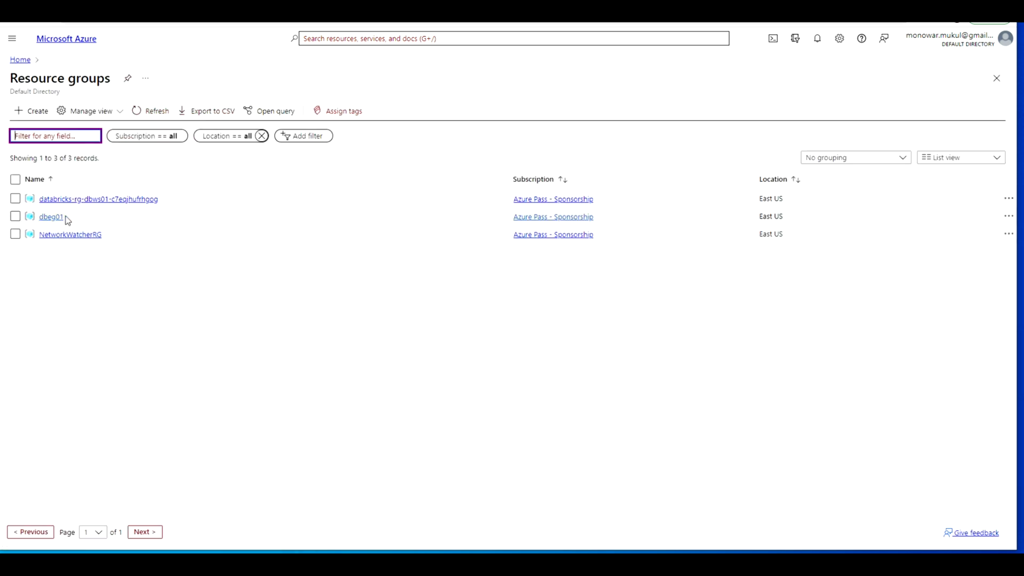
pyautogui.click(46, 218)
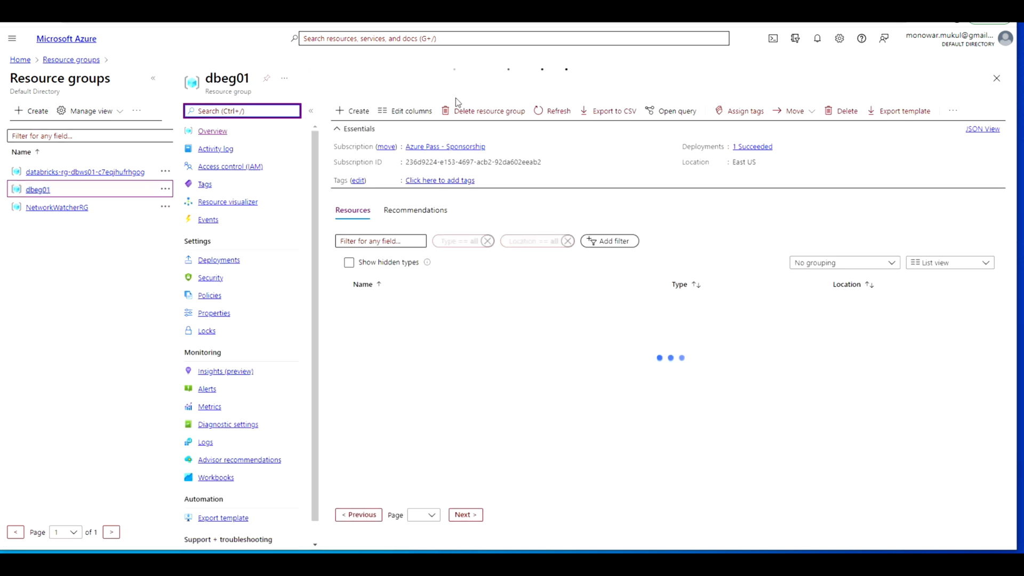
pyautogui.click(485, 112)
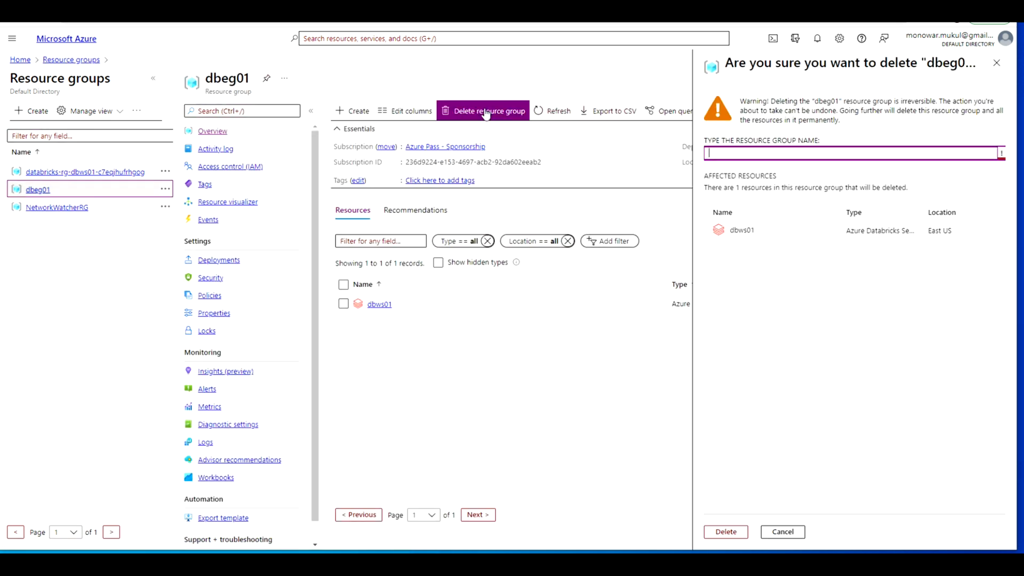
pyautogui.moveTo(838, 101); pyautogui.dragTo(818, 103)
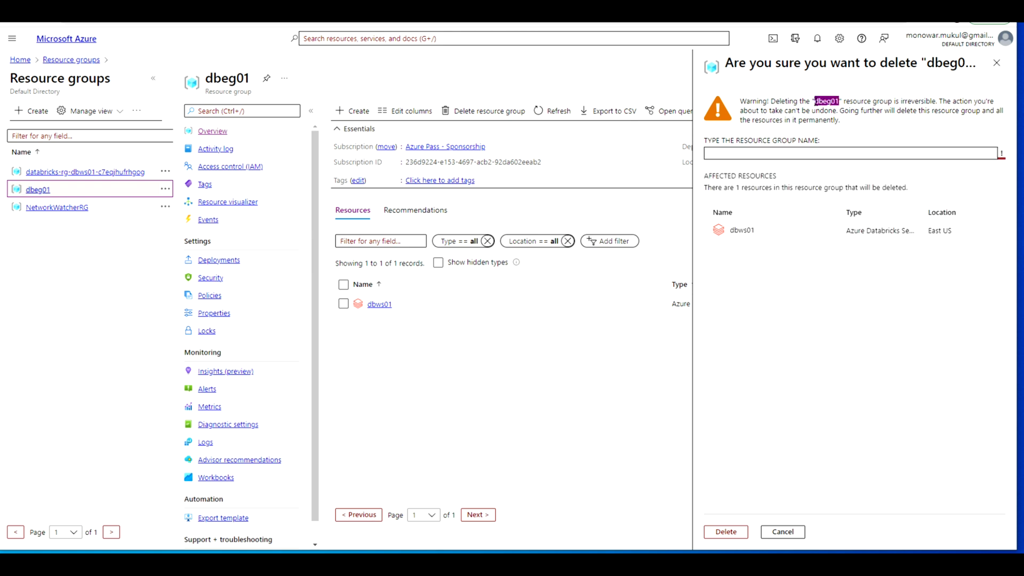
pyautogui.click(805, 151)
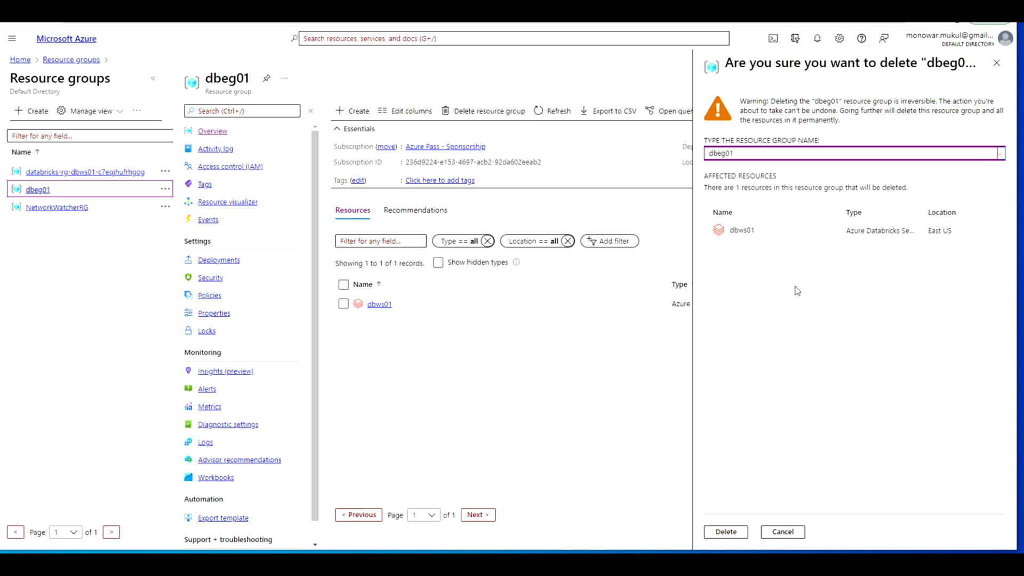
pyautogui.click(726, 532)
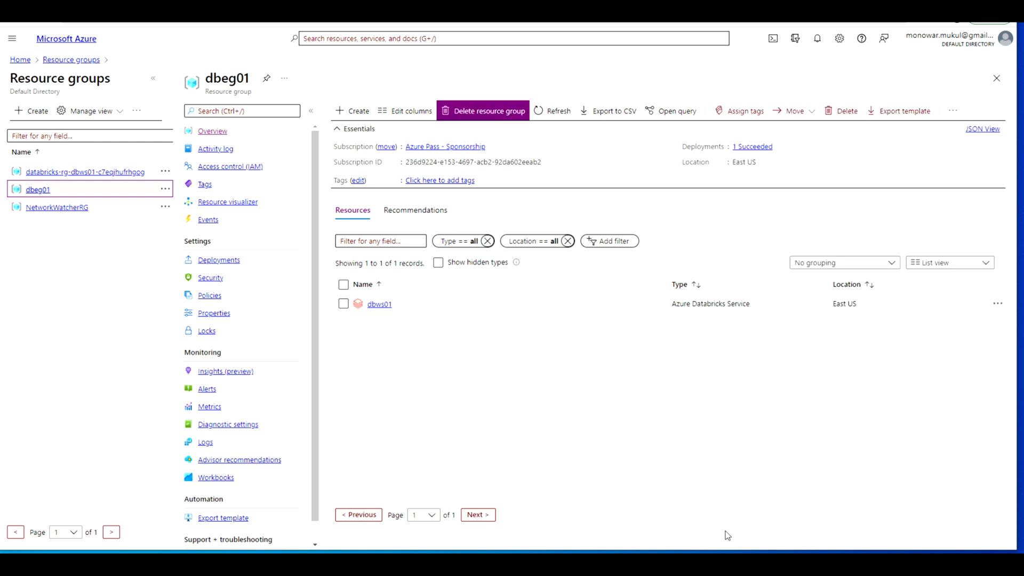